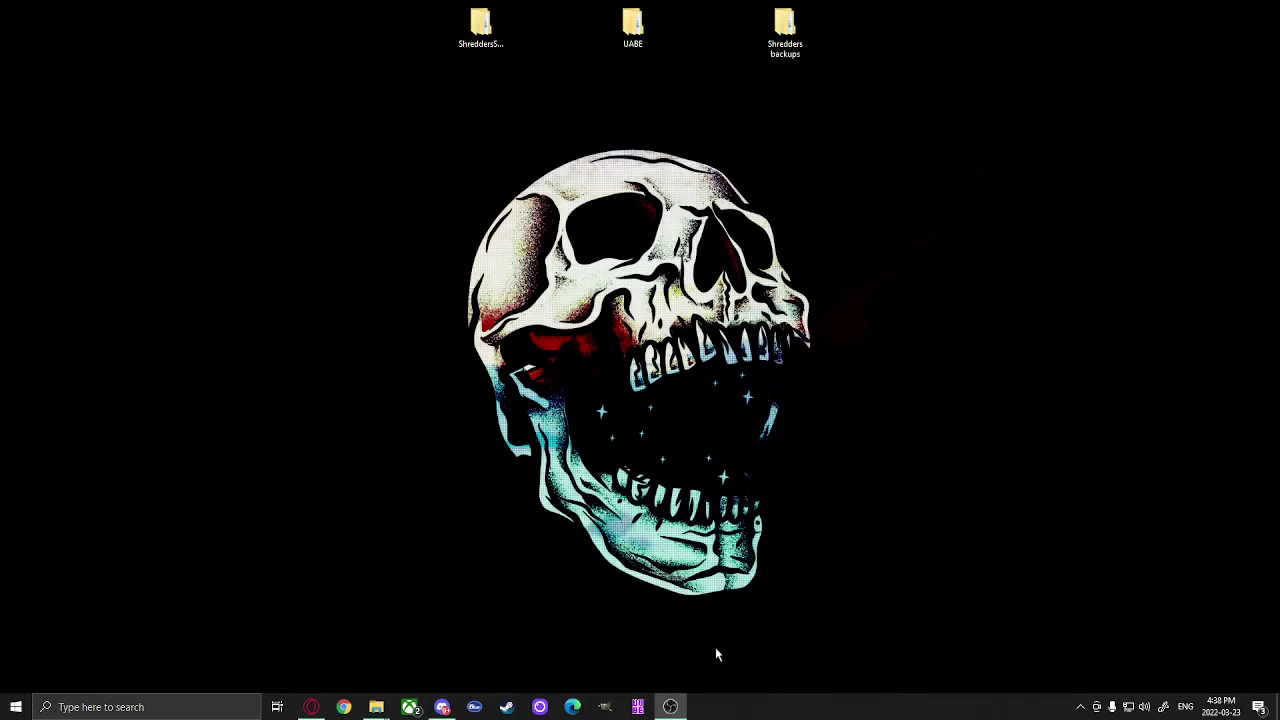
- Download the UABEA Windows zip from the release page and cancel the duplicate download
{"action": "left_click", "coordinate": [313, 709]}
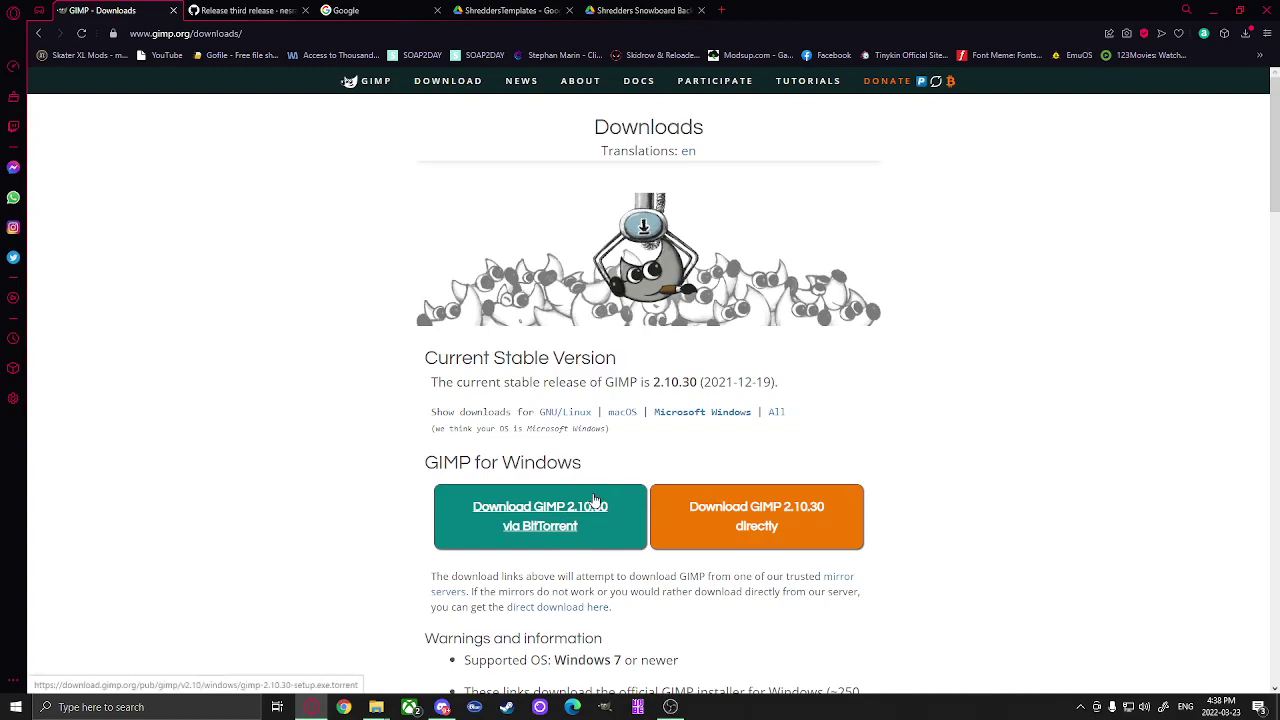
{"action": "left_click", "coordinate": [263, 11]}
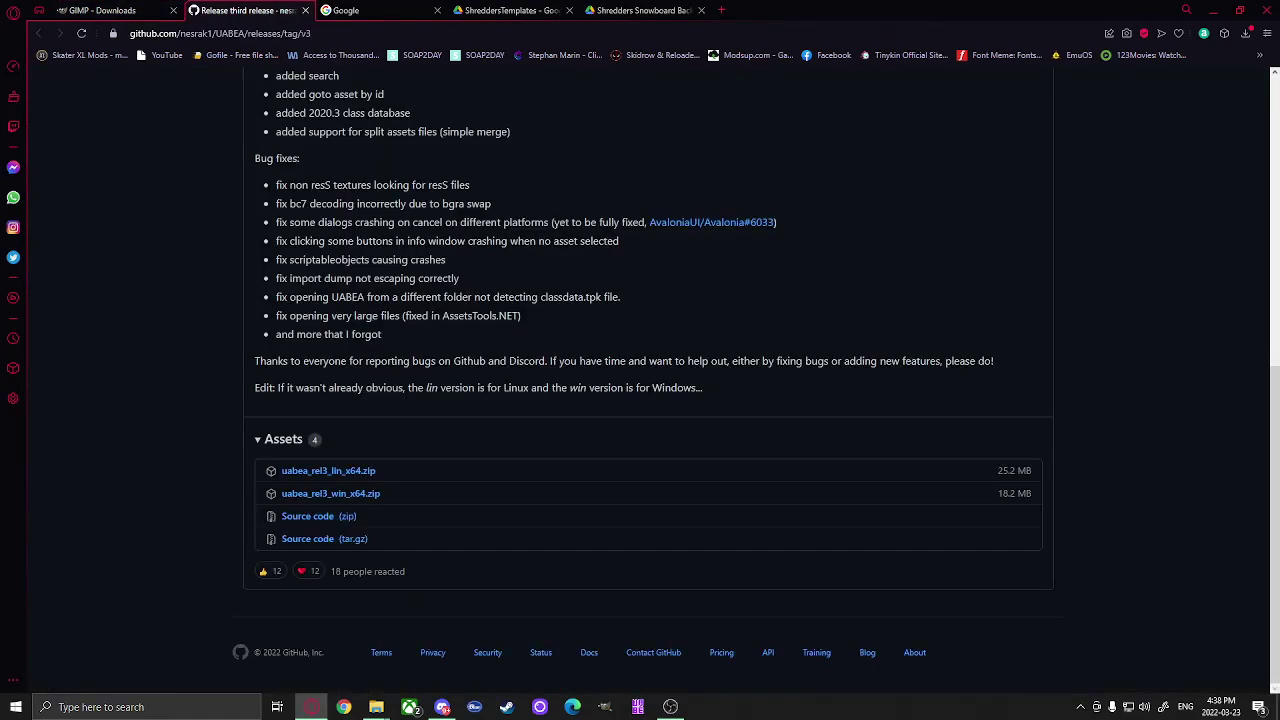
{"action": "scroll", "coordinate": [590, 438], "scroll_direction": "up", "scroll_amount": 6}
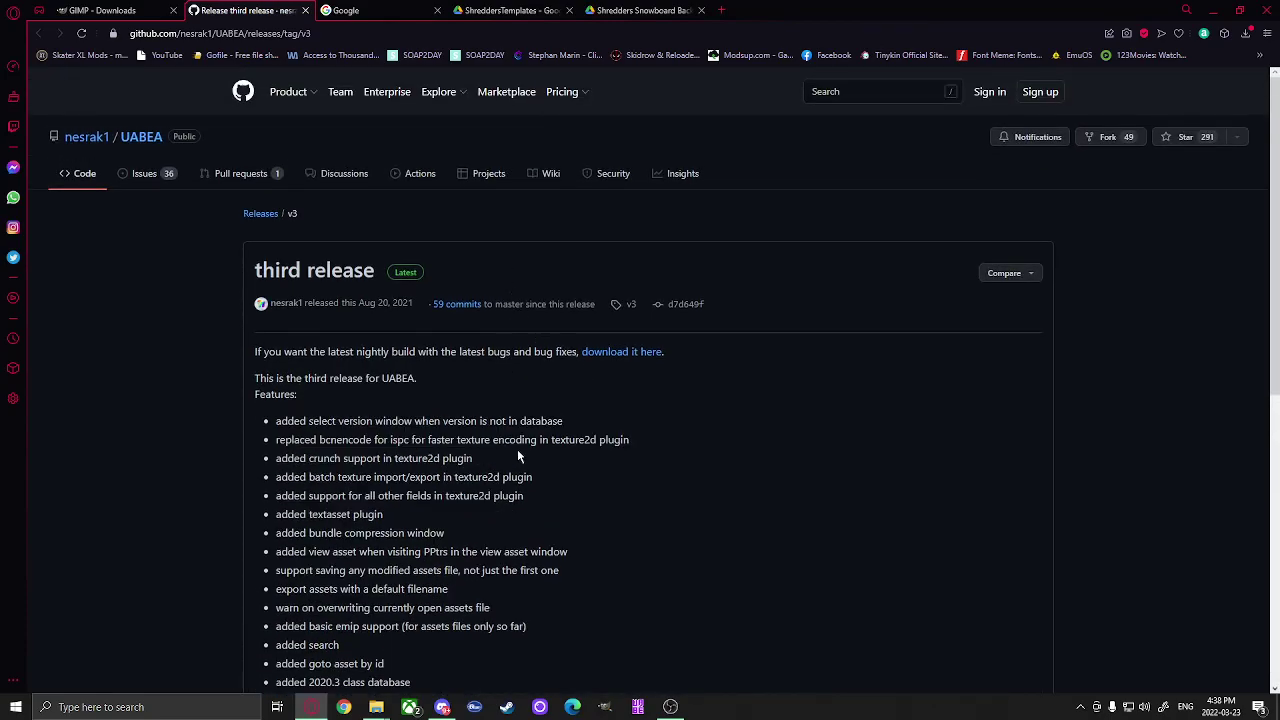
{"action": "scroll", "coordinate": [517, 449], "scroll_direction": "down", "scroll_amount": 5}
{"action": "scroll", "coordinate": [337, 542], "scroll_direction": "down", "scroll_amount": 1}
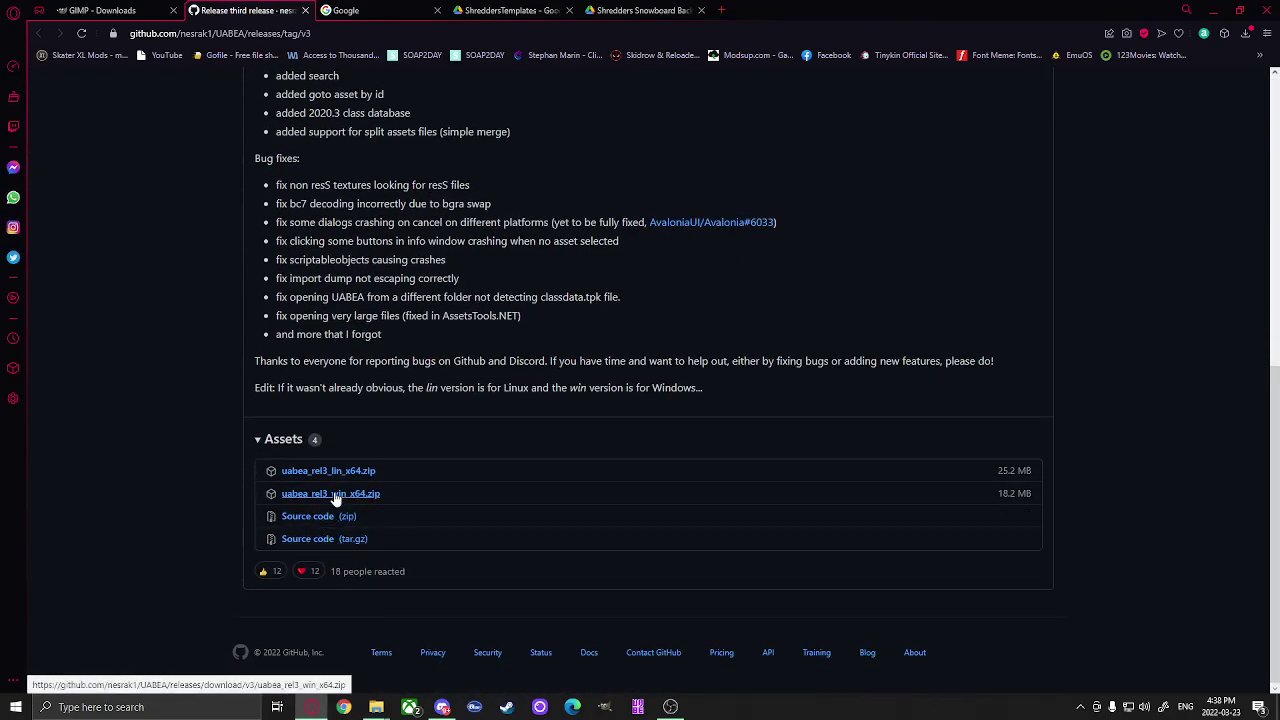
{"action": "left_click_drag", "start_coordinate": [396, 493], "coordinate": [283, 496]}
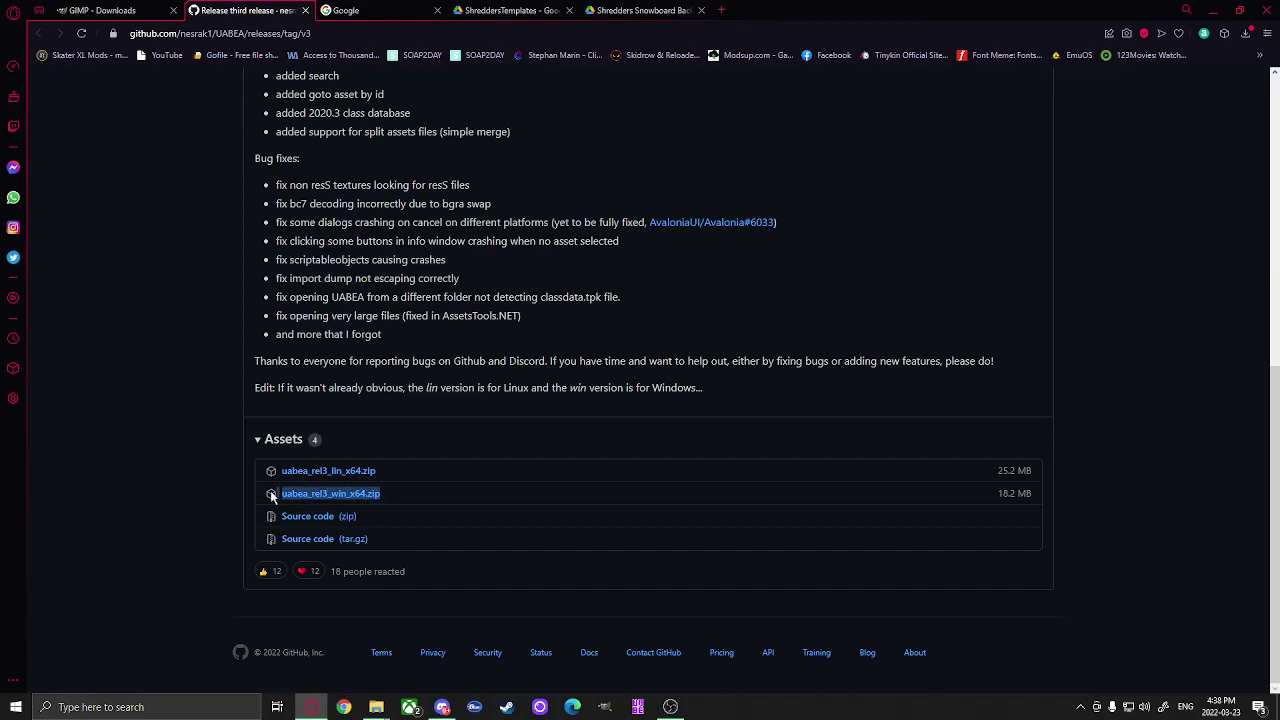
{"action": "left_click_drag", "start_coordinate": [362, 502], "coordinate": [300, 495]}
{"action": "left_click", "coordinate": [345, 494]}
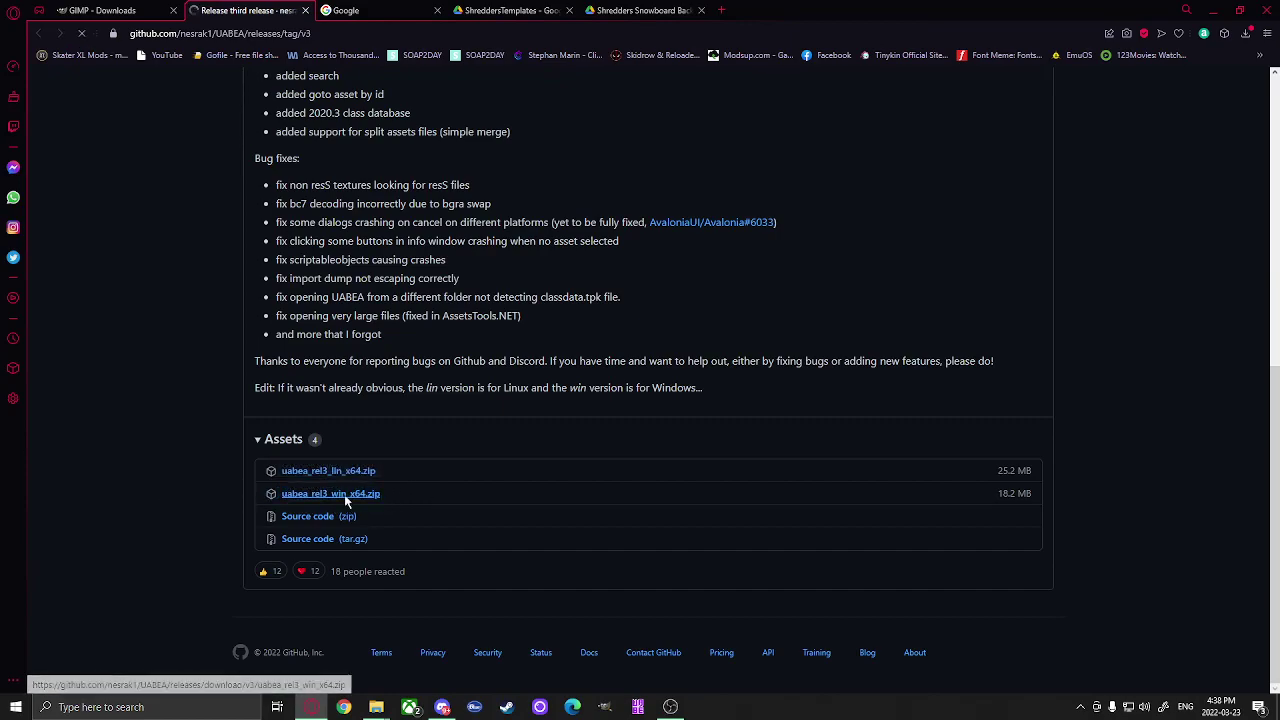
{"action": "left_click", "coordinate": [1251, 88]}
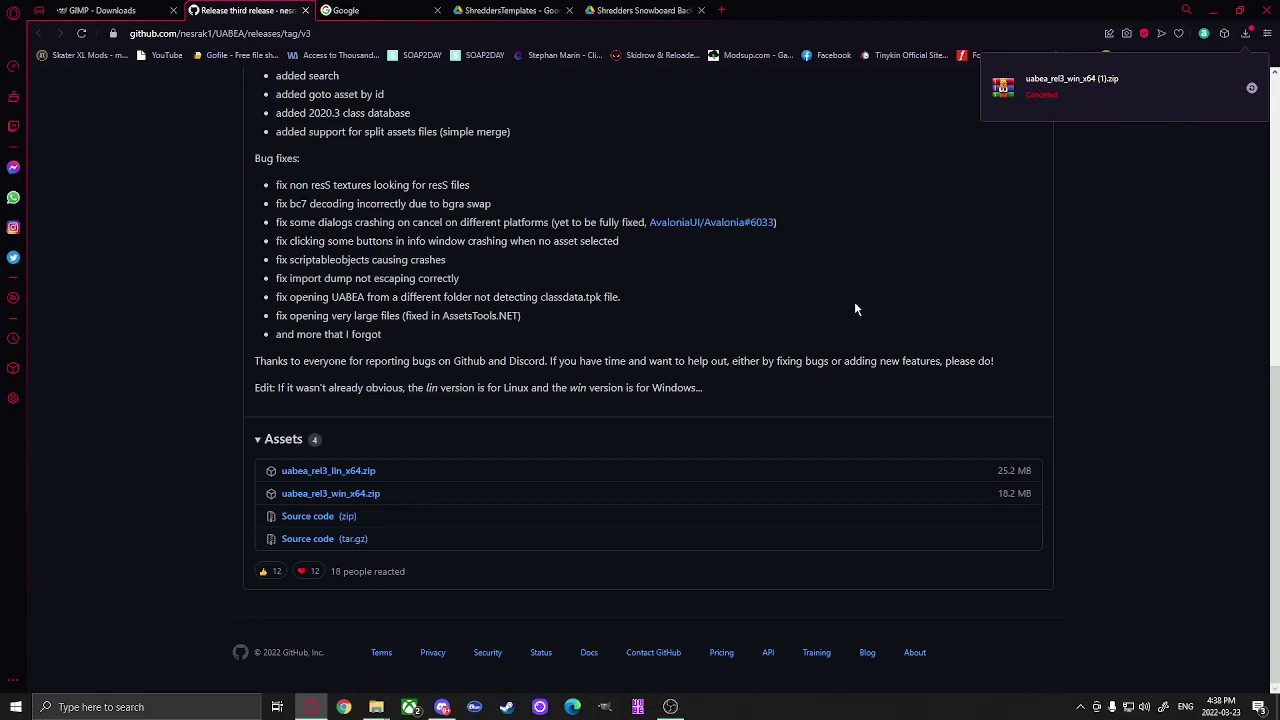
- Open the desktop UABE folder's net5.0 subfolder, then return to the UABEA release page
{"action": "left_click", "coordinate": [1213, 10]}
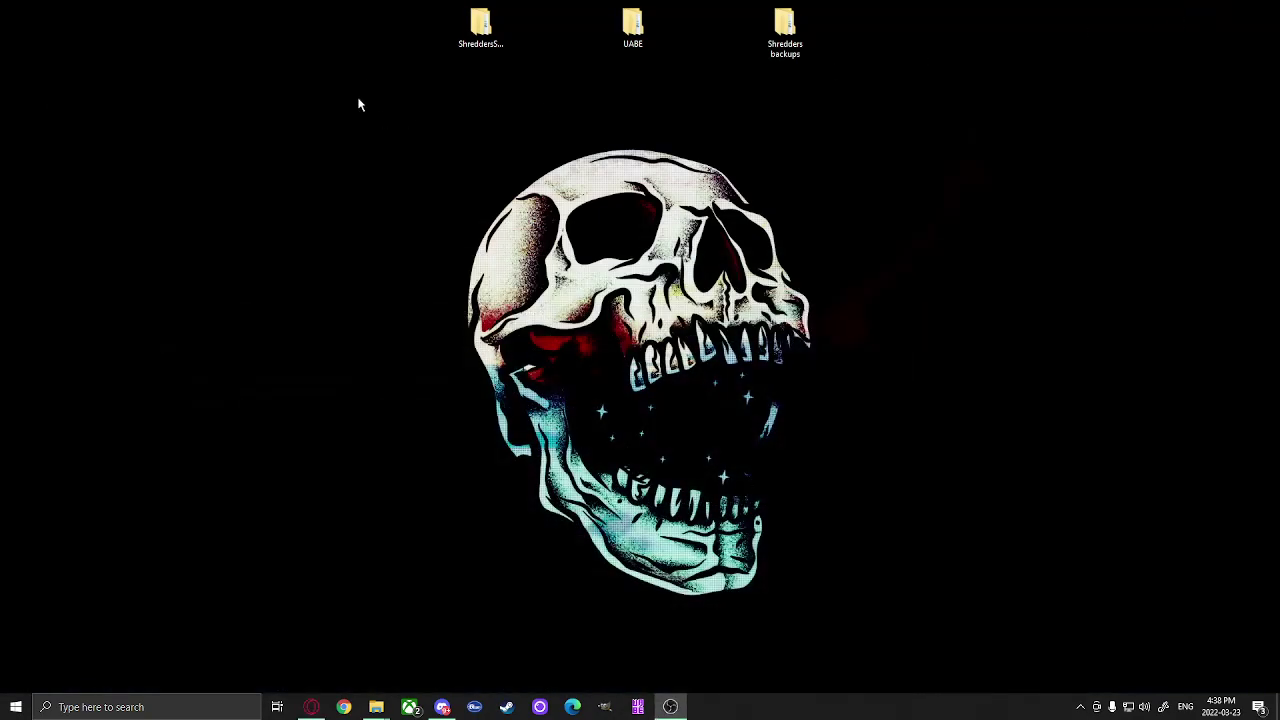
{"action": "left_click", "coordinate": [636, 30]}
{"action": "double_click", "coordinate": [636, 30]}
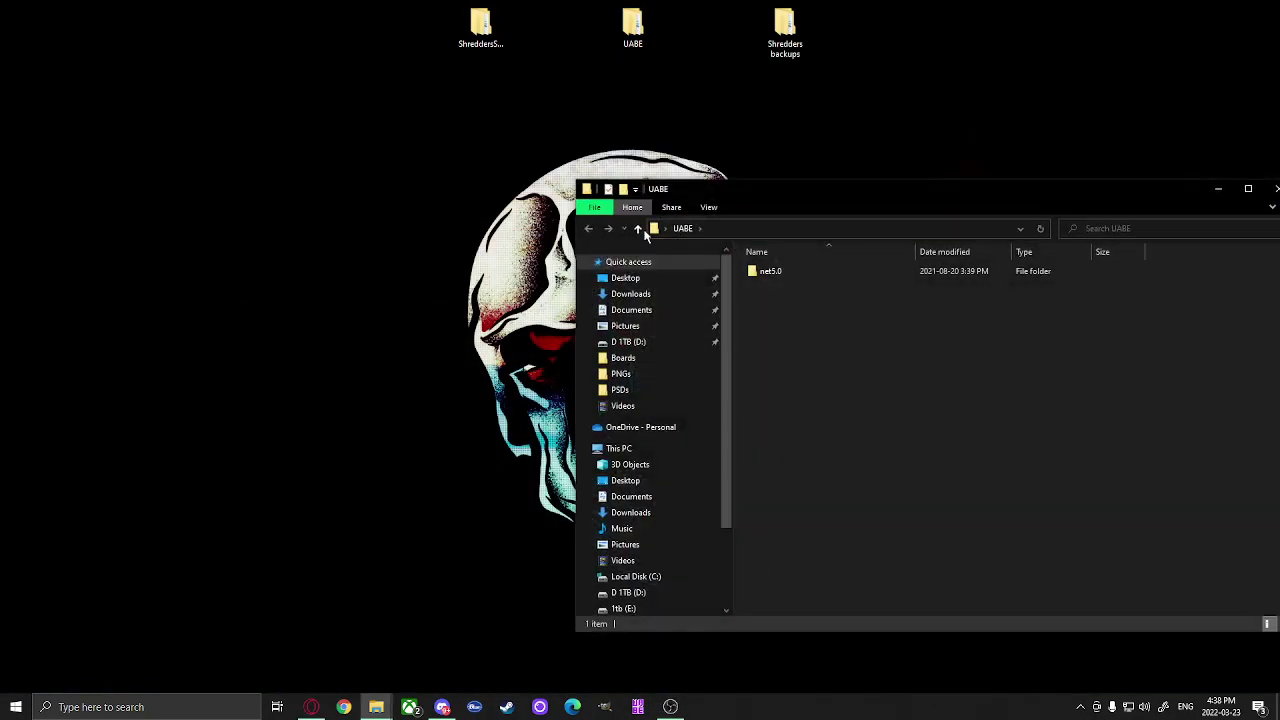
{"action": "double_click", "coordinate": [777, 274]}
{"action": "scroll", "coordinate": [830, 390], "scroll_direction": "down", "scroll_amount": 15}
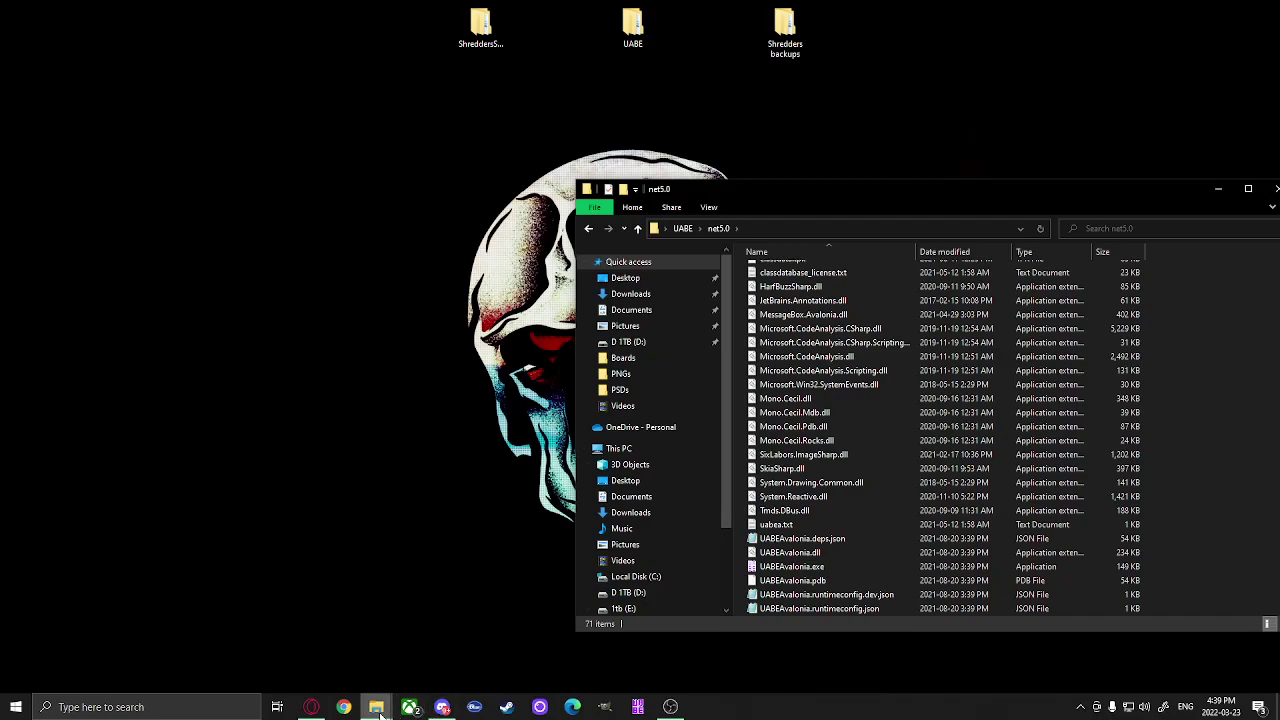
{"action": "mouse_move", "coordinate": [381, 716]}
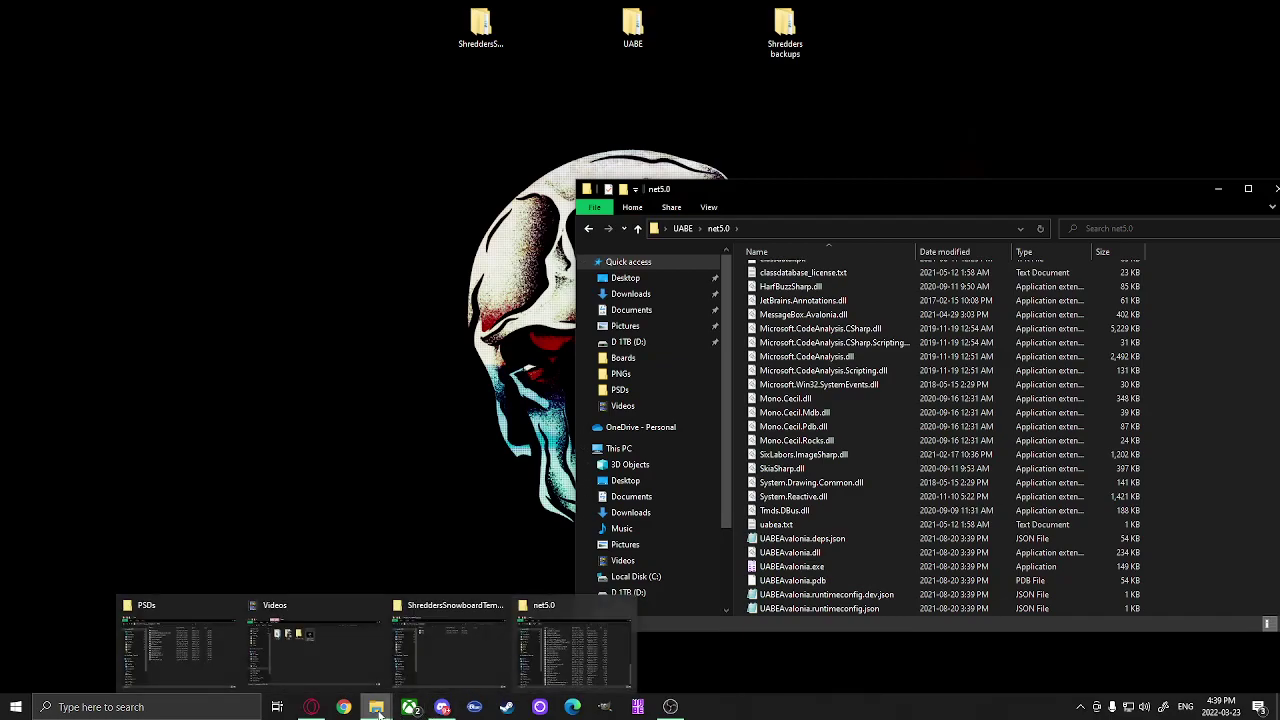
{"action": "left_click", "coordinate": [343, 707]}
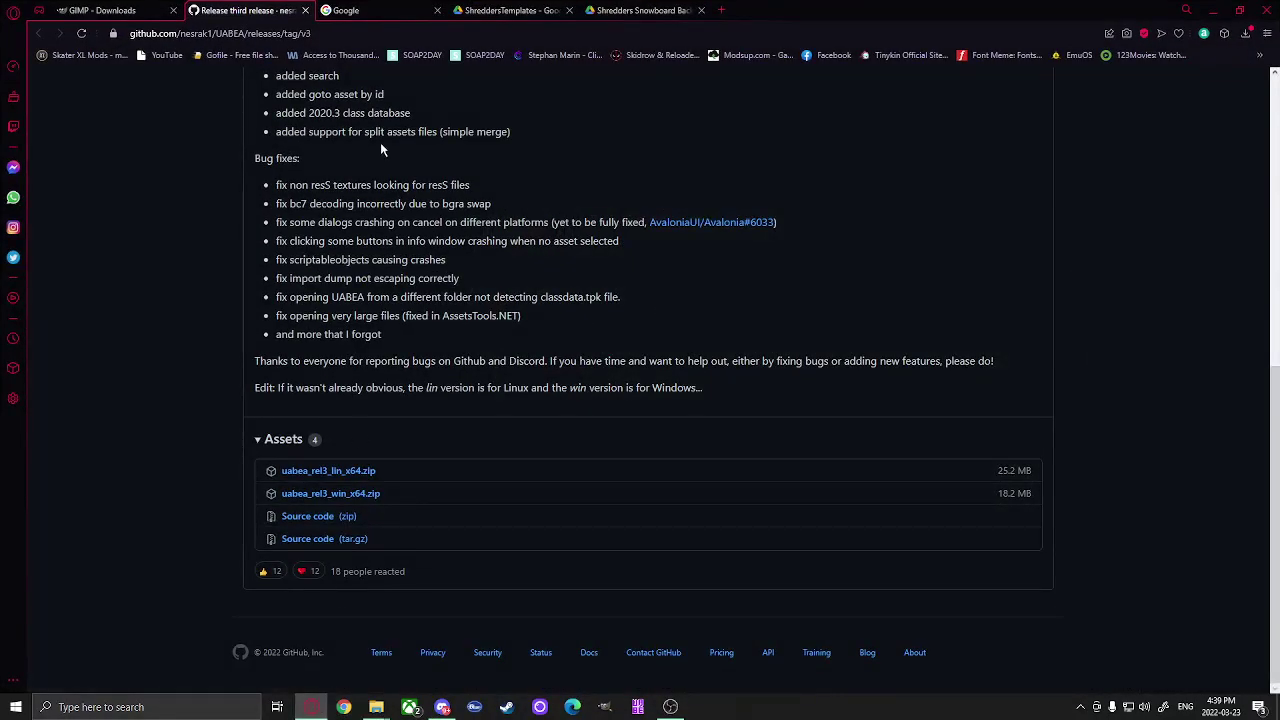
- Search Google for 'capita snowboards' and show the image results
{"action": "left_click", "coordinate": [357, 12]}
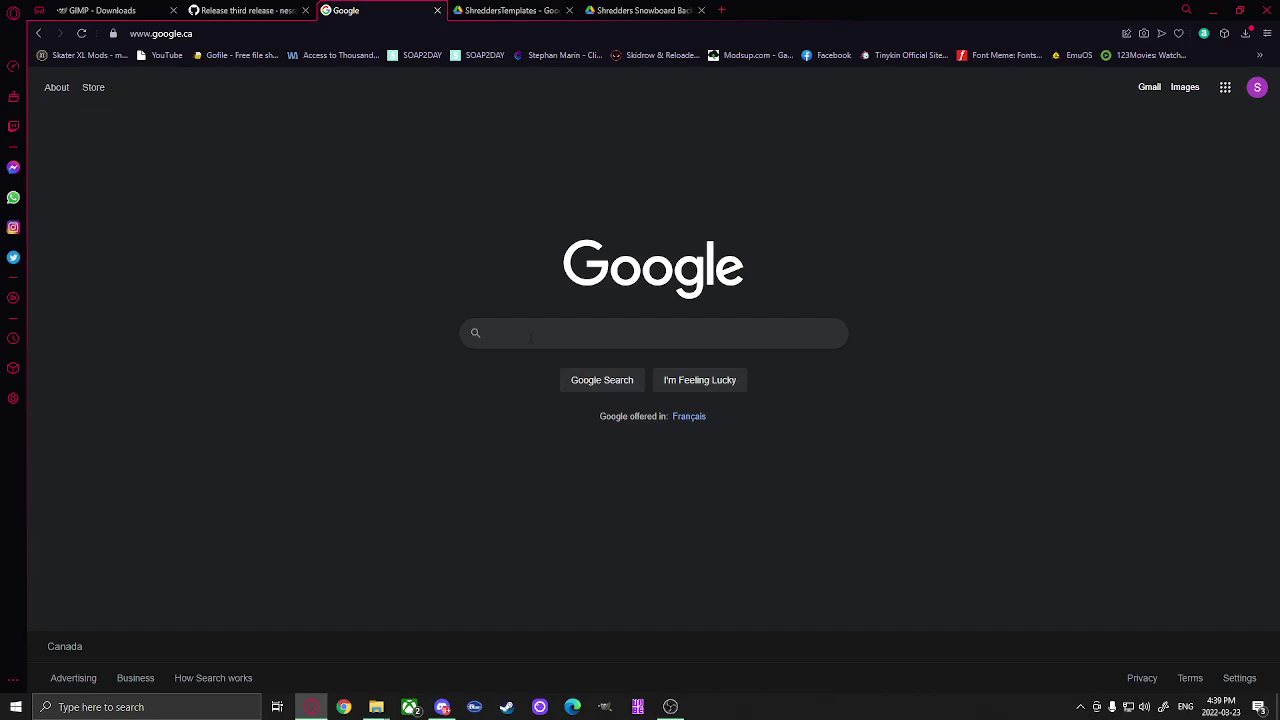
{"action": "type", "text": "capita"}
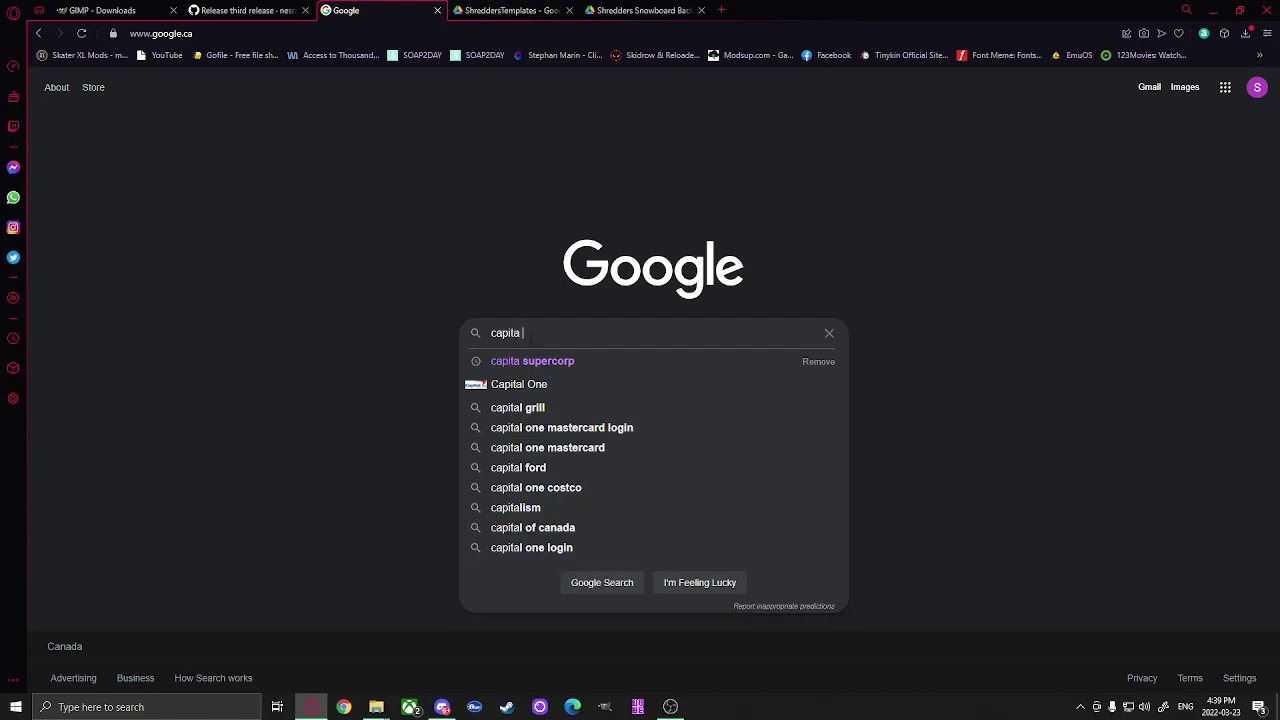
{"action": "type", "text": " sno"}
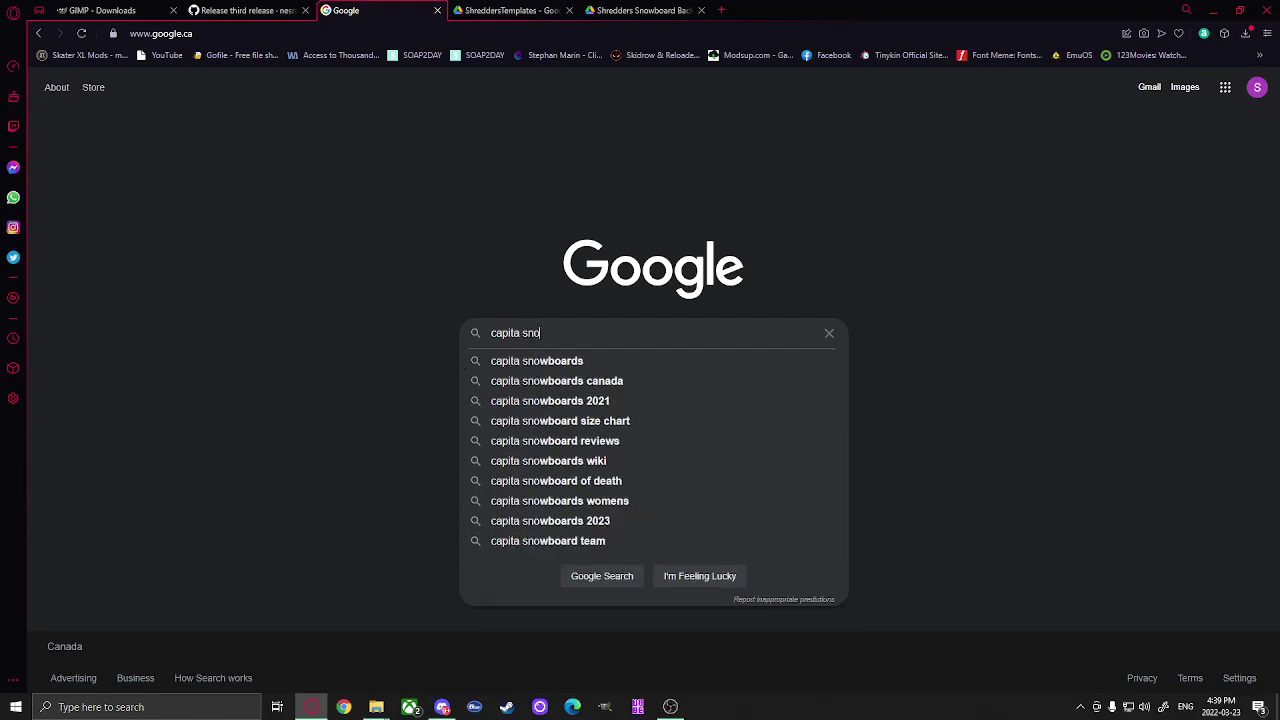
{"action": "type", "text": "wboards"}
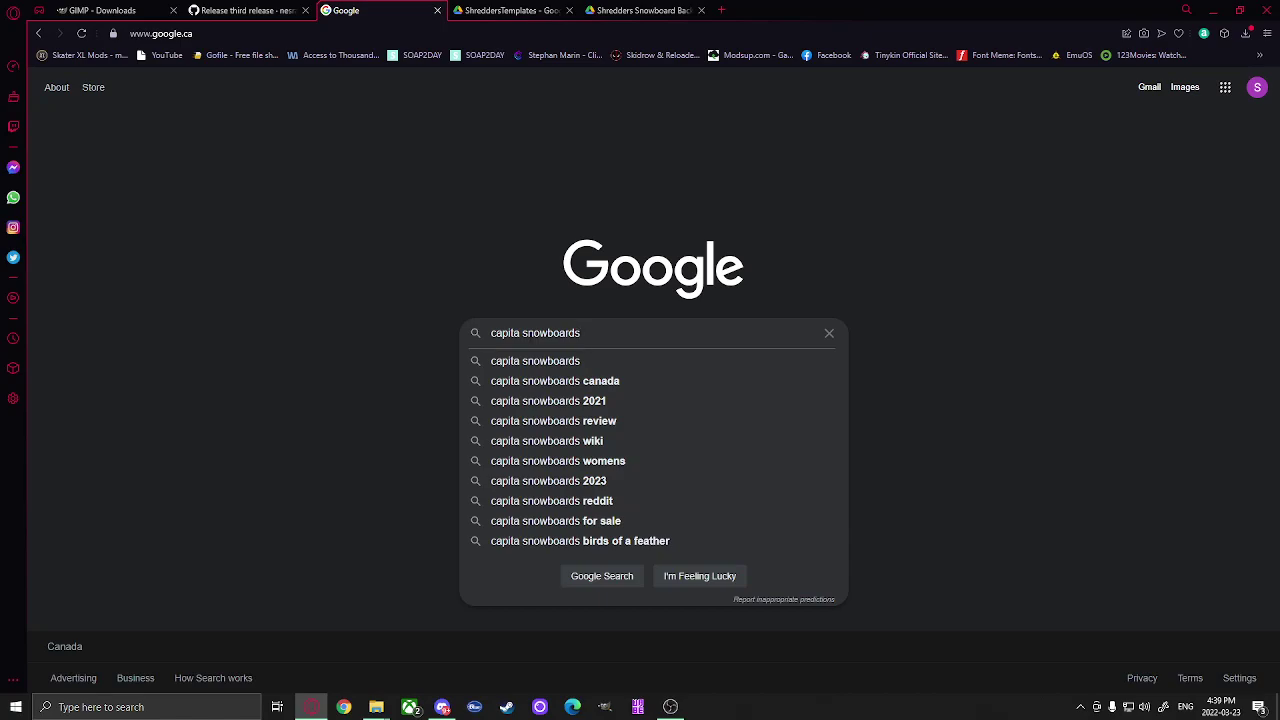
{"action": "key", "text": "Return"}
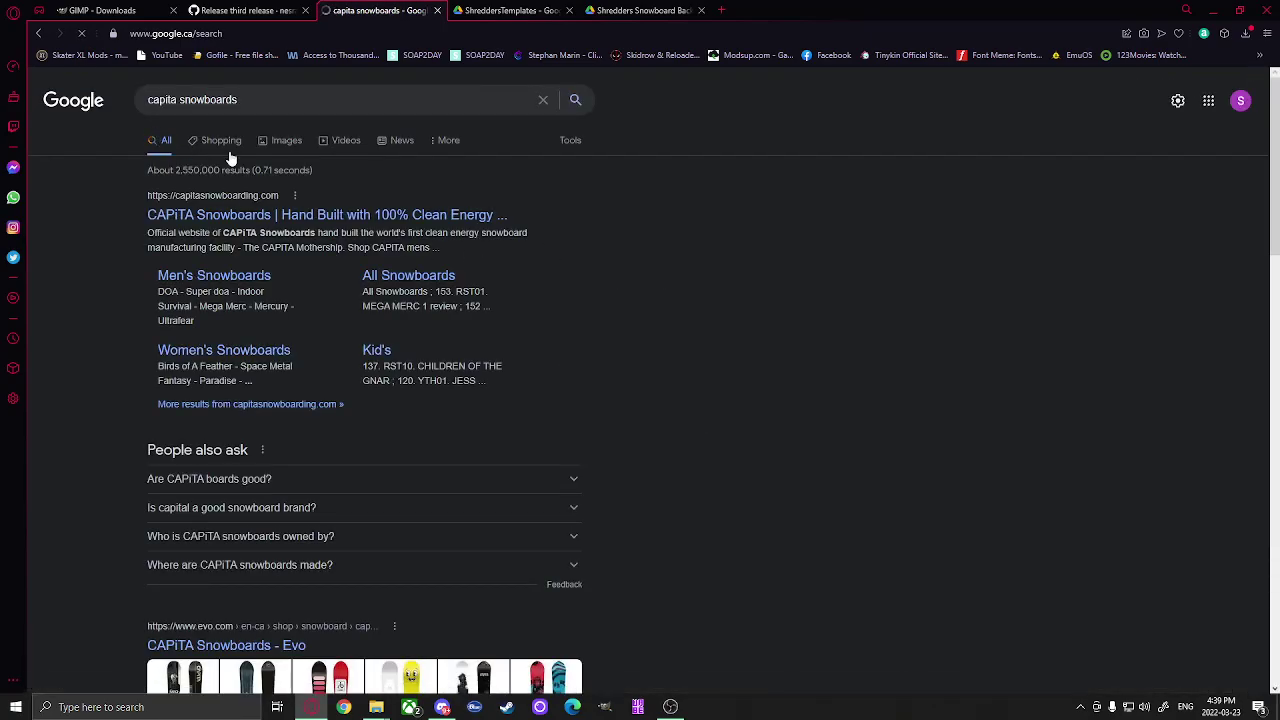
{"action": "left_click", "coordinate": [285, 142]}
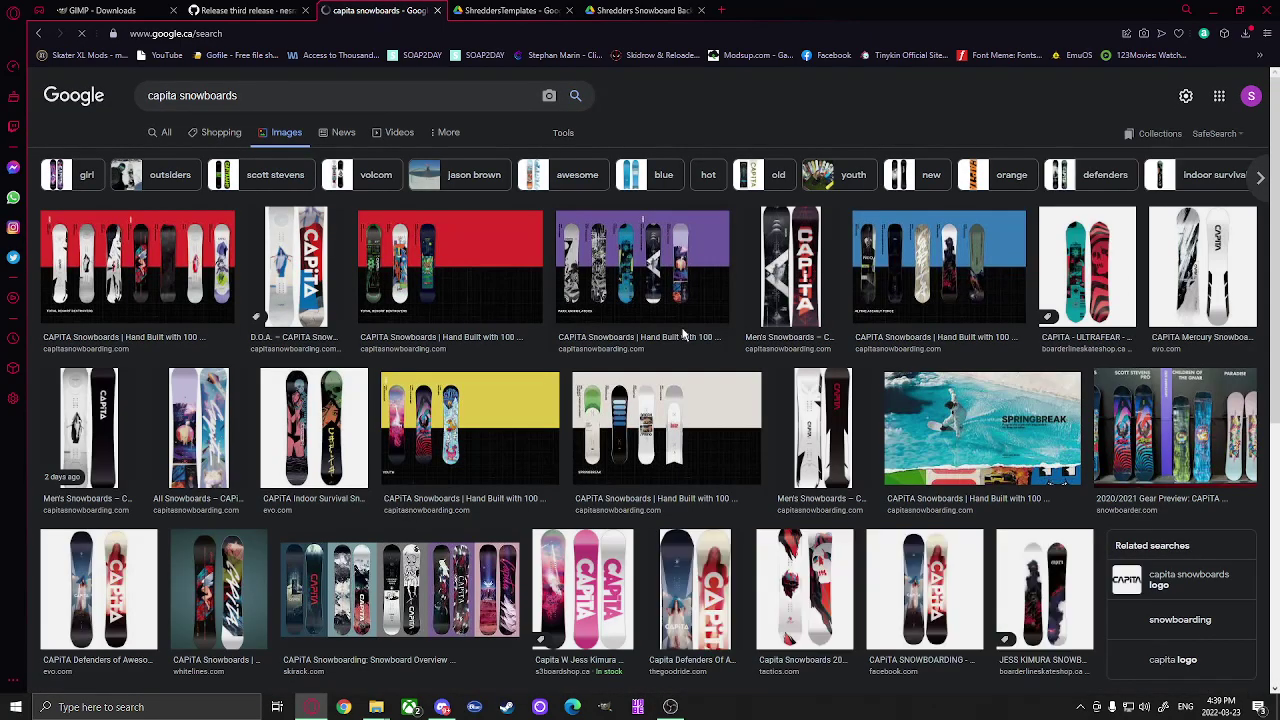
- Limit the images to Large and browse them, previewing the skull Capita board
{"action": "left_click", "coordinate": [564, 134]}
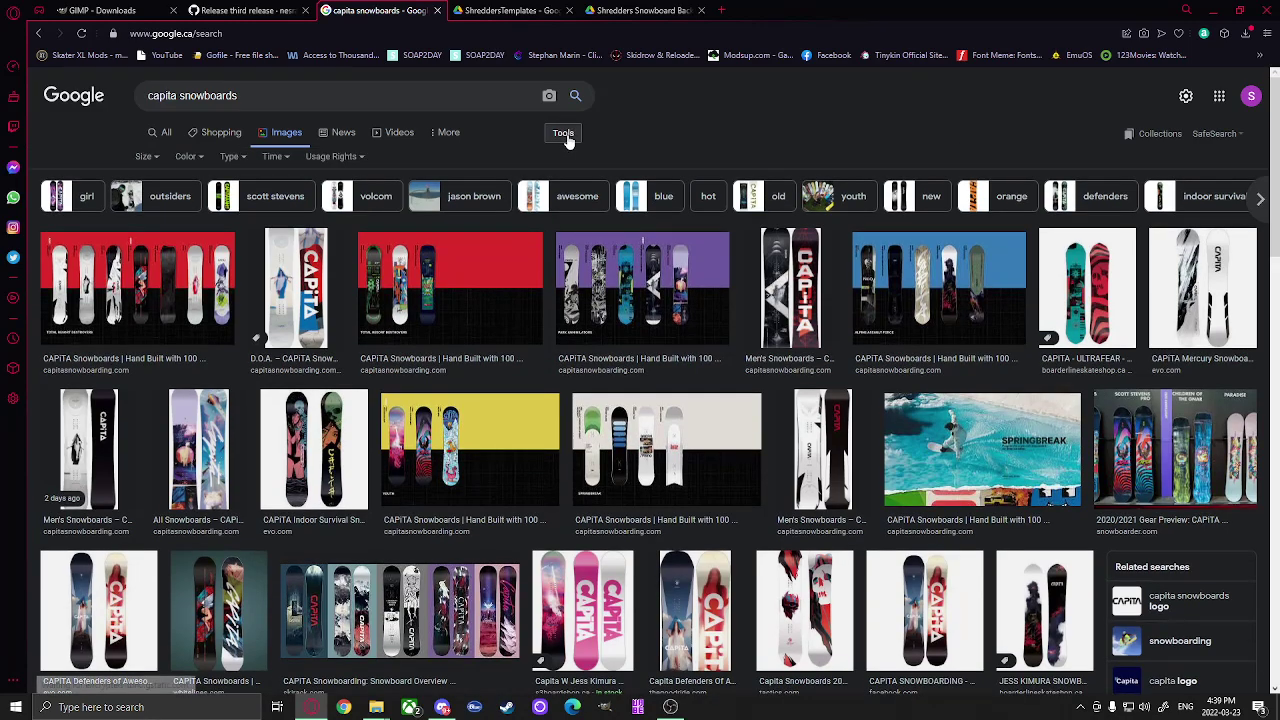
{"action": "left_click", "coordinate": [147, 157]}
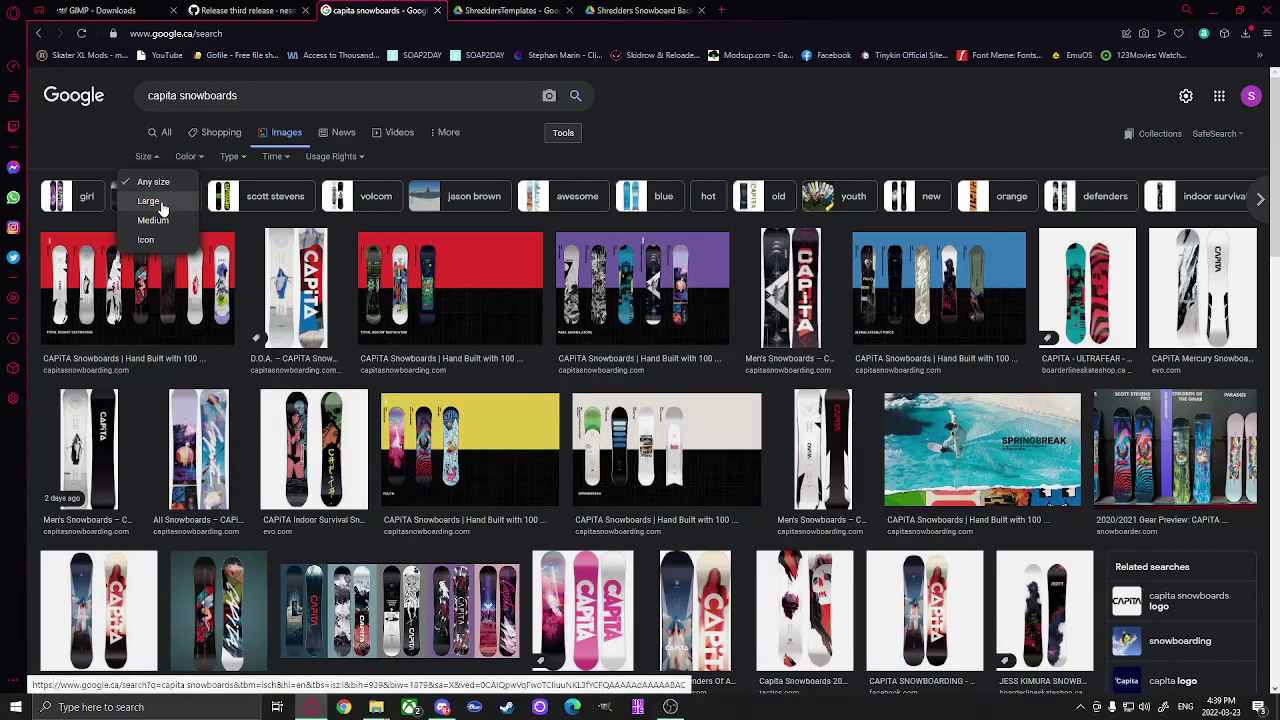
{"action": "left_click", "coordinate": [158, 201]}
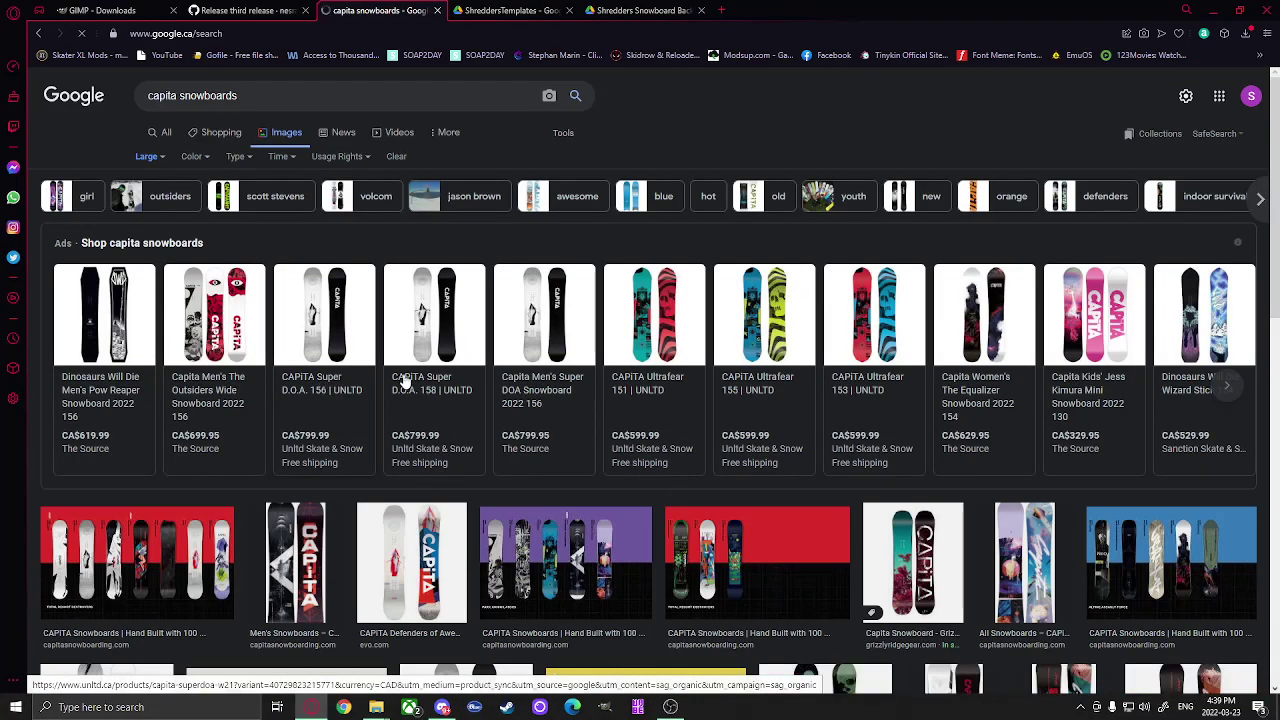
{"action": "scroll", "coordinate": [405, 382], "scroll_direction": "down", "scroll_amount": 1}
{"action": "scroll", "coordinate": [500, 440], "scroll_direction": "down", "scroll_amount": 1}
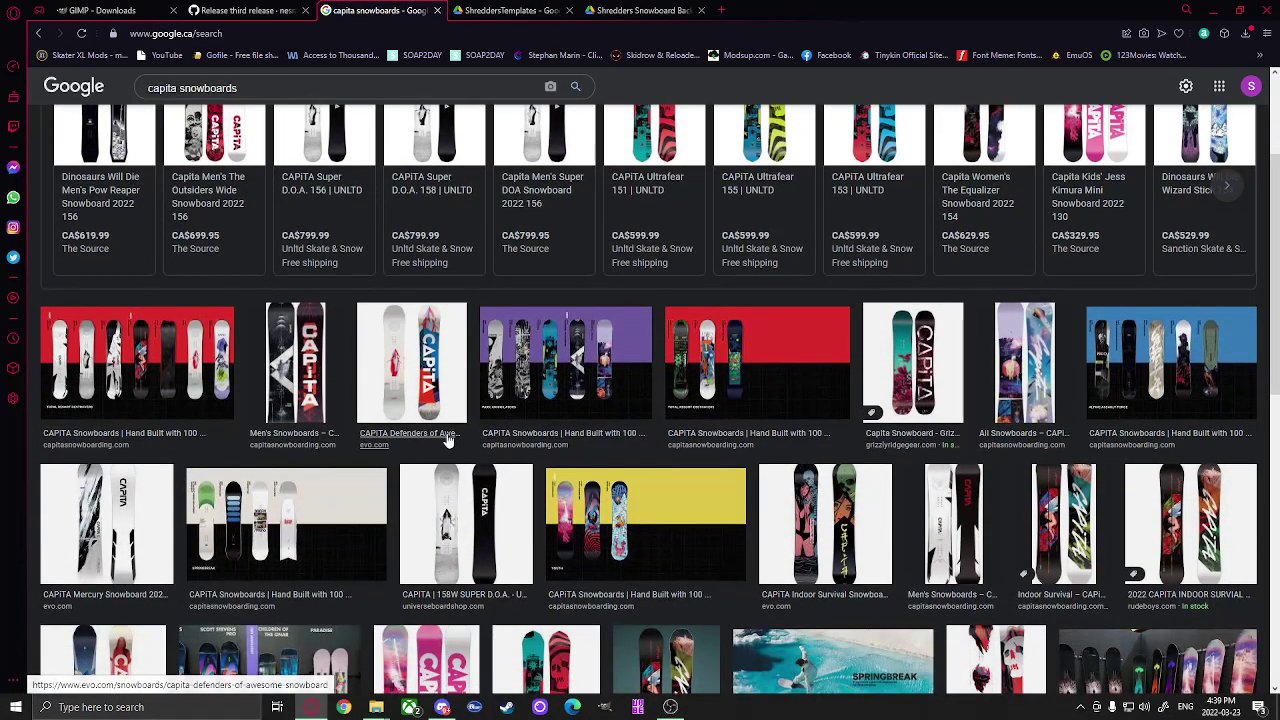
{"action": "scroll", "coordinate": [430, 299], "scroll_direction": "down", "scroll_amount": 2}
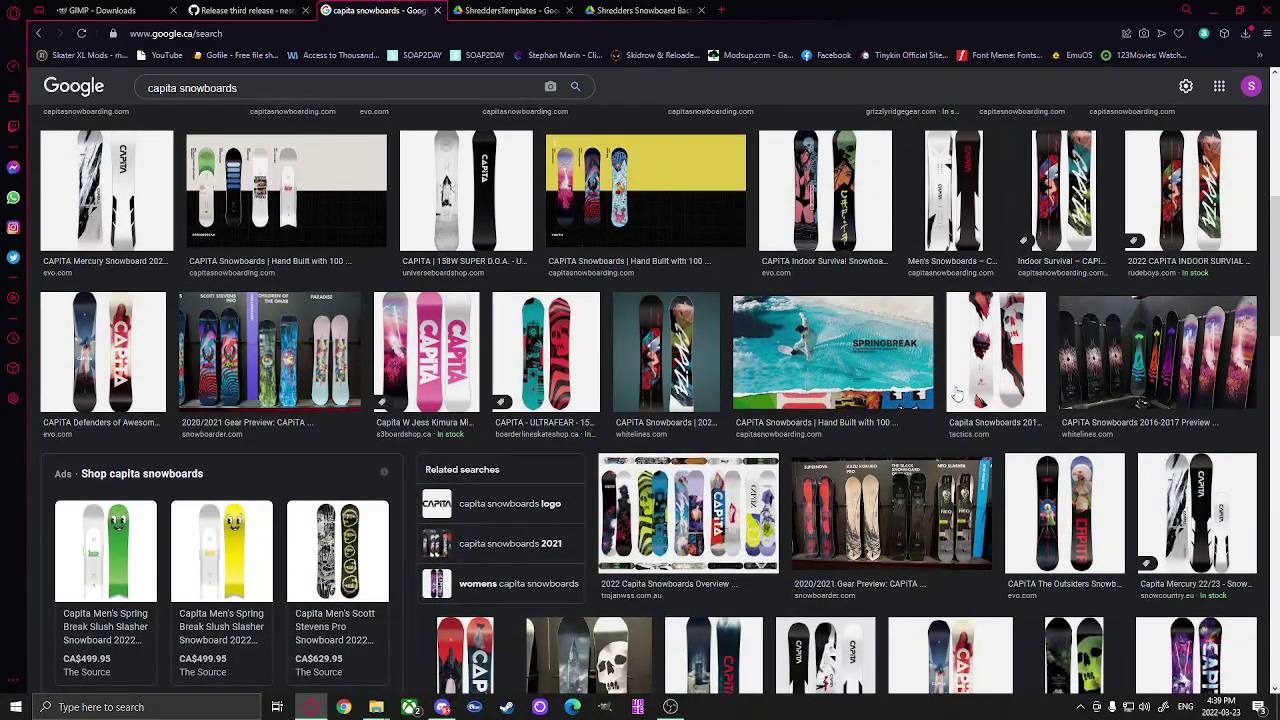
{"action": "left_click", "coordinate": [1005, 364]}
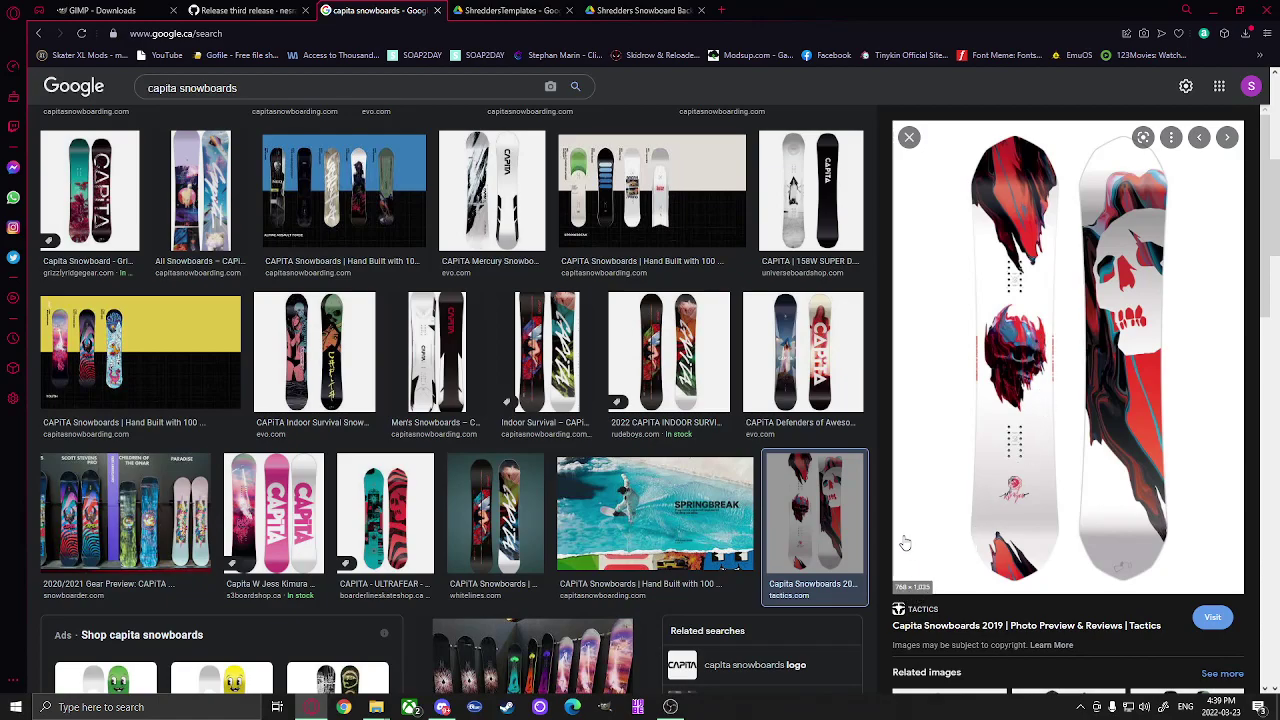
{"action": "left_click", "coordinate": [909, 141]}
{"action": "scroll", "coordinate": [1022, 462], "scroll_direction": "down", "scroll_amount": 3}
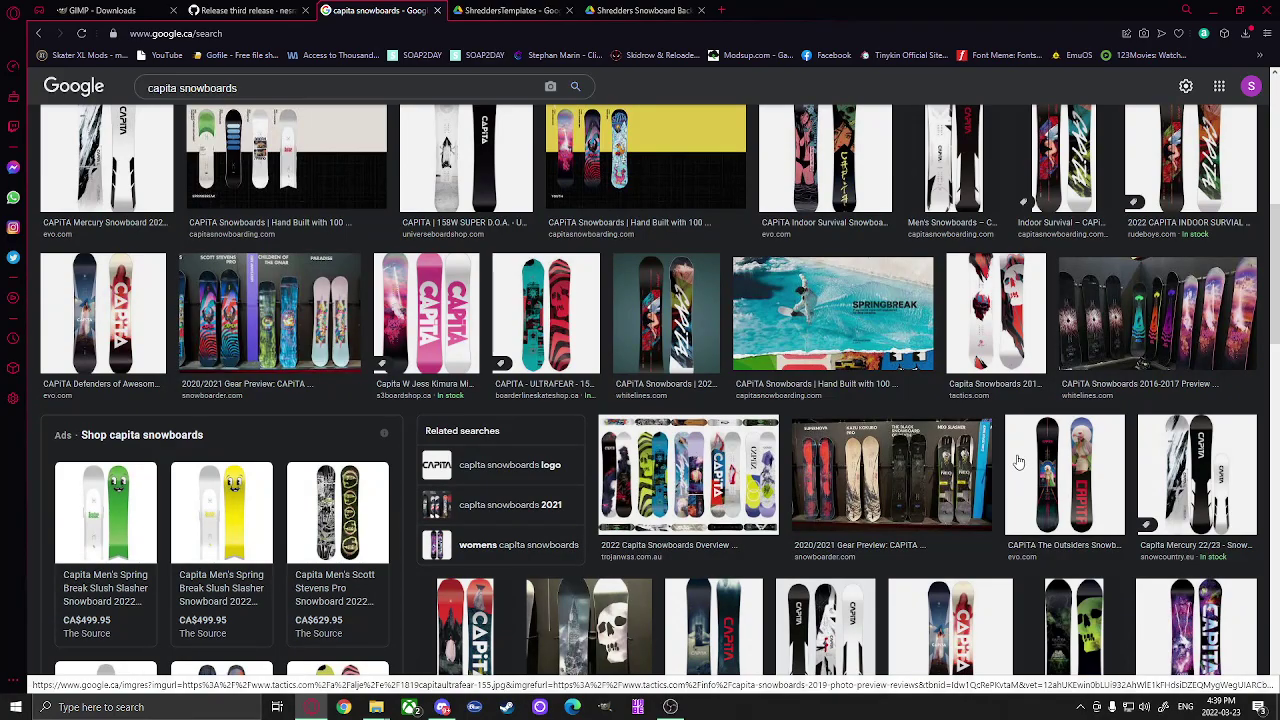
{"action": "scroll", "coordinate": [1018, 462], "scroll_direction": "down", "scroll_amount": 2}
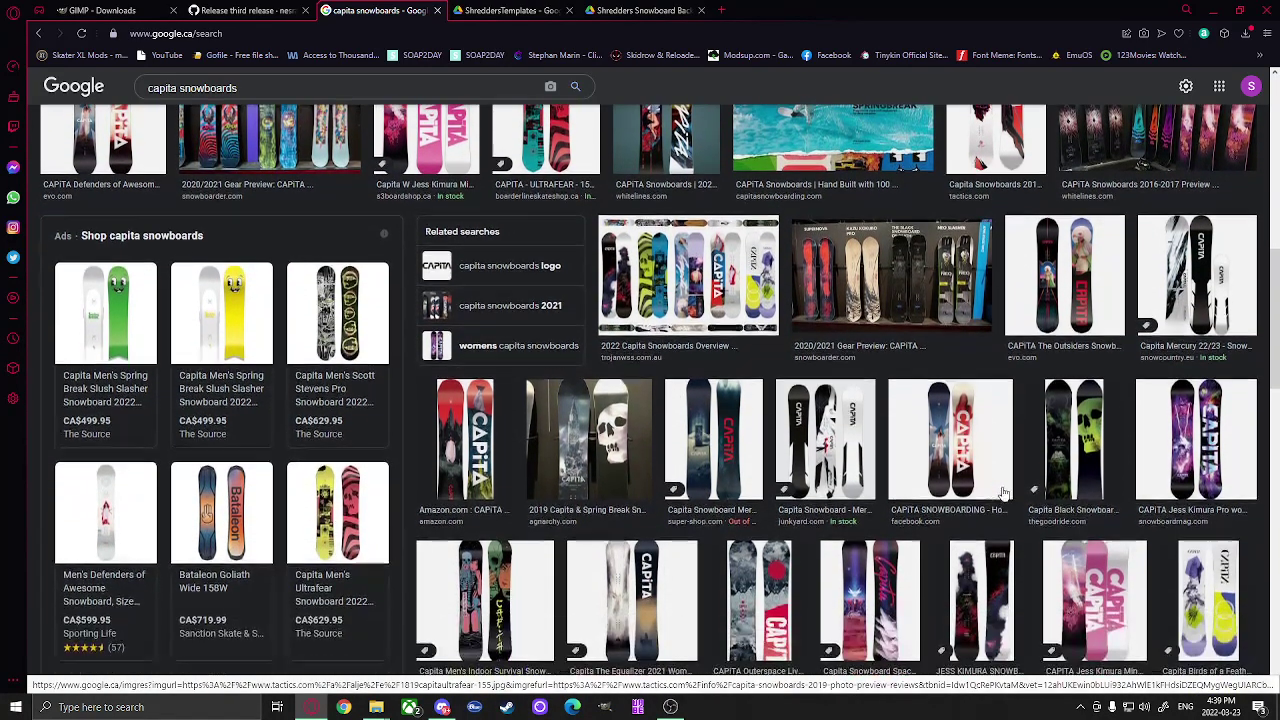
- Open the Capita Black Snowboard of Death image in a new tab
{"action": "left_click", "coordinate": [1076, 465]}
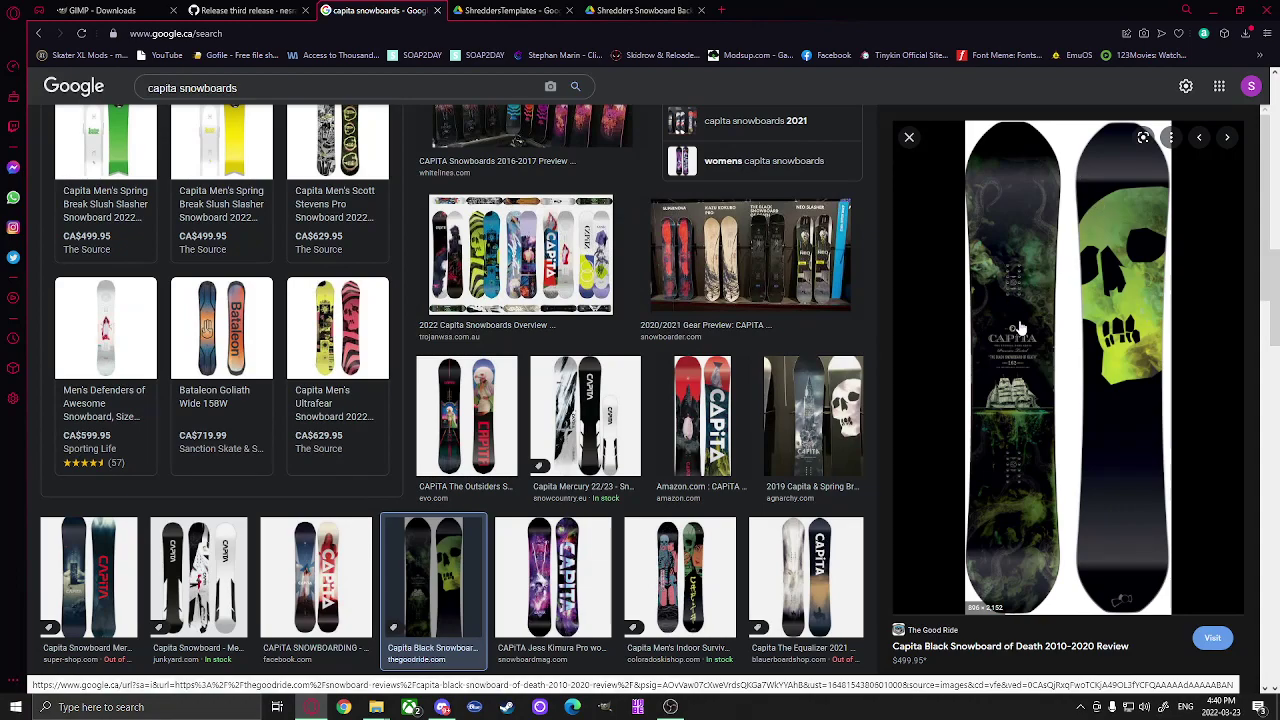
{"action": "right_click", "coordinate": [1029, 366]}
{"action": "left_click", "coordinate": [1076, 488]}
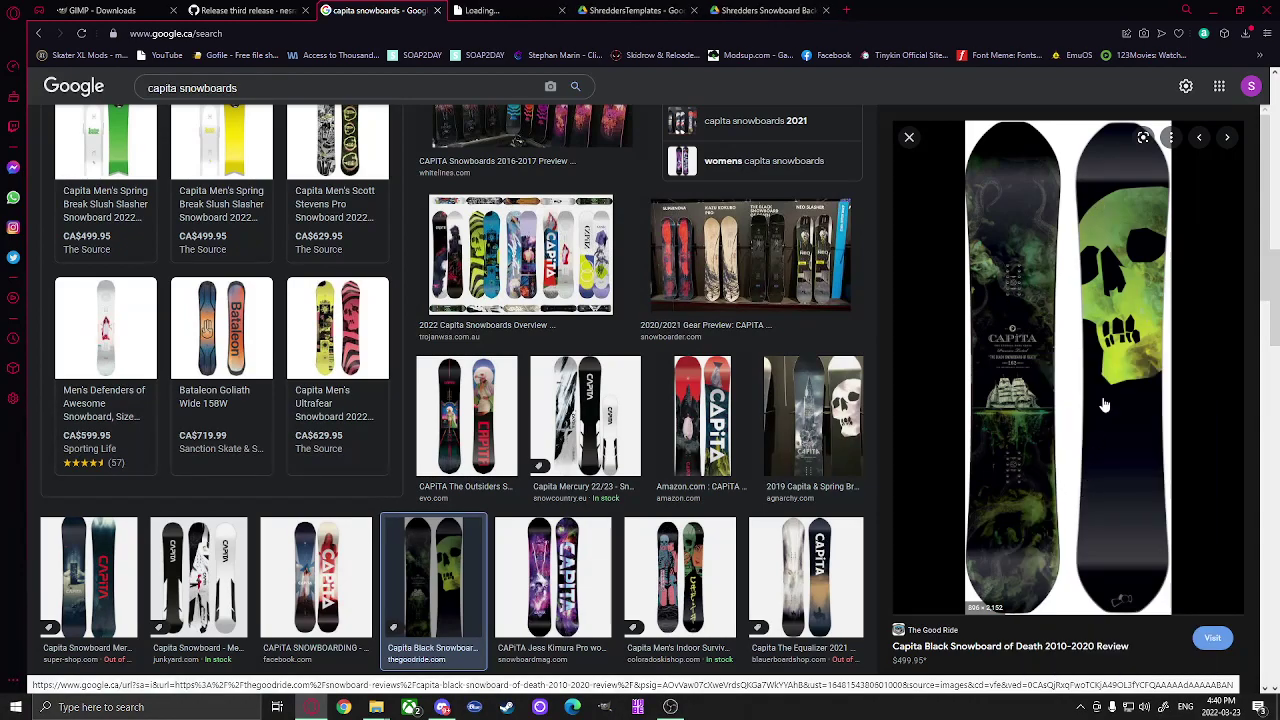
- Copy the full-size Black Snowboard of Death image, then go to the ShreddersTemplates Drive folder
{"action": "left_click", "coordinate": [510, 10]}
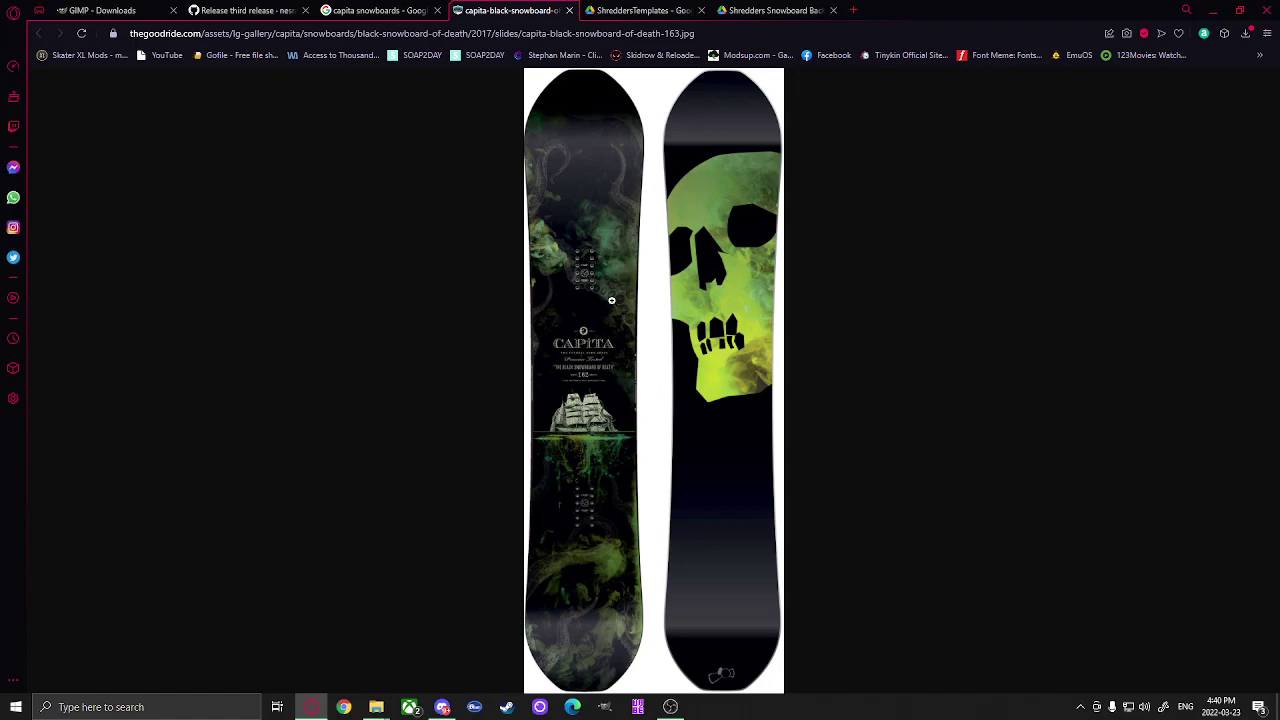
{"action": "left_click", "coordinate": [659, 318]}
{"action": "right_click", "coordinate": [670, 362]}
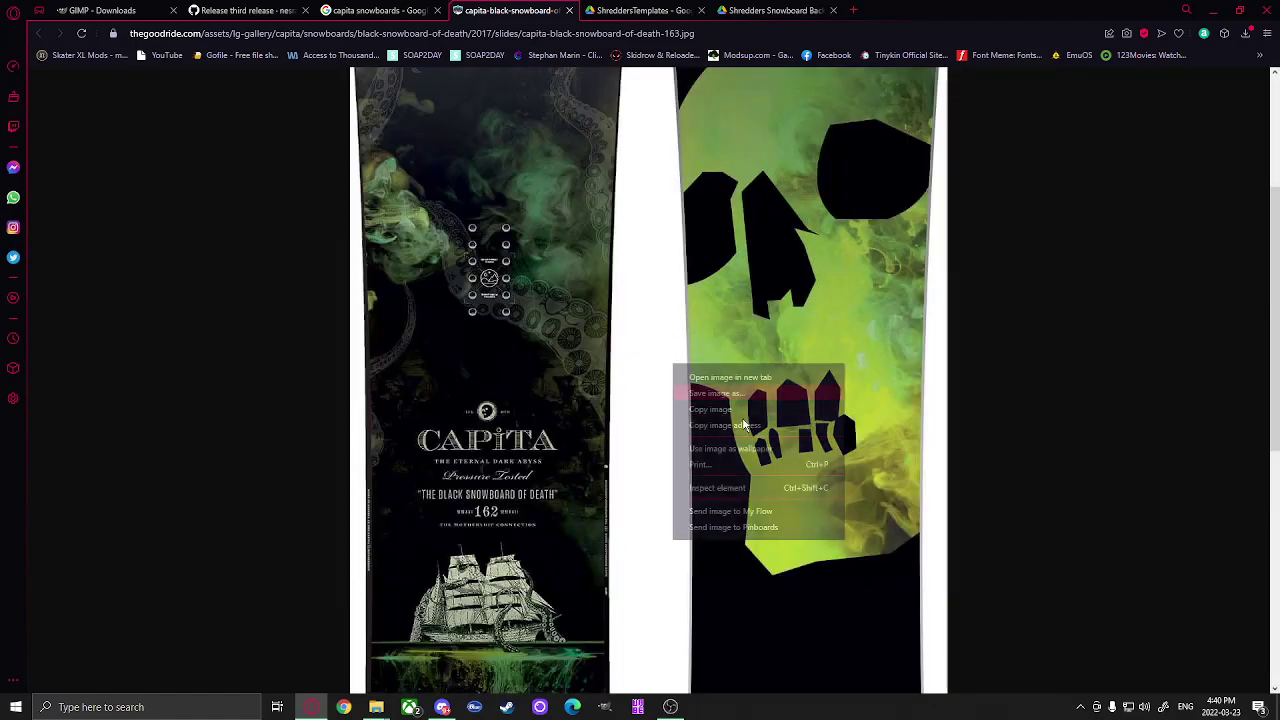
{"action": "left_click", "coordinate": [732, 409]}
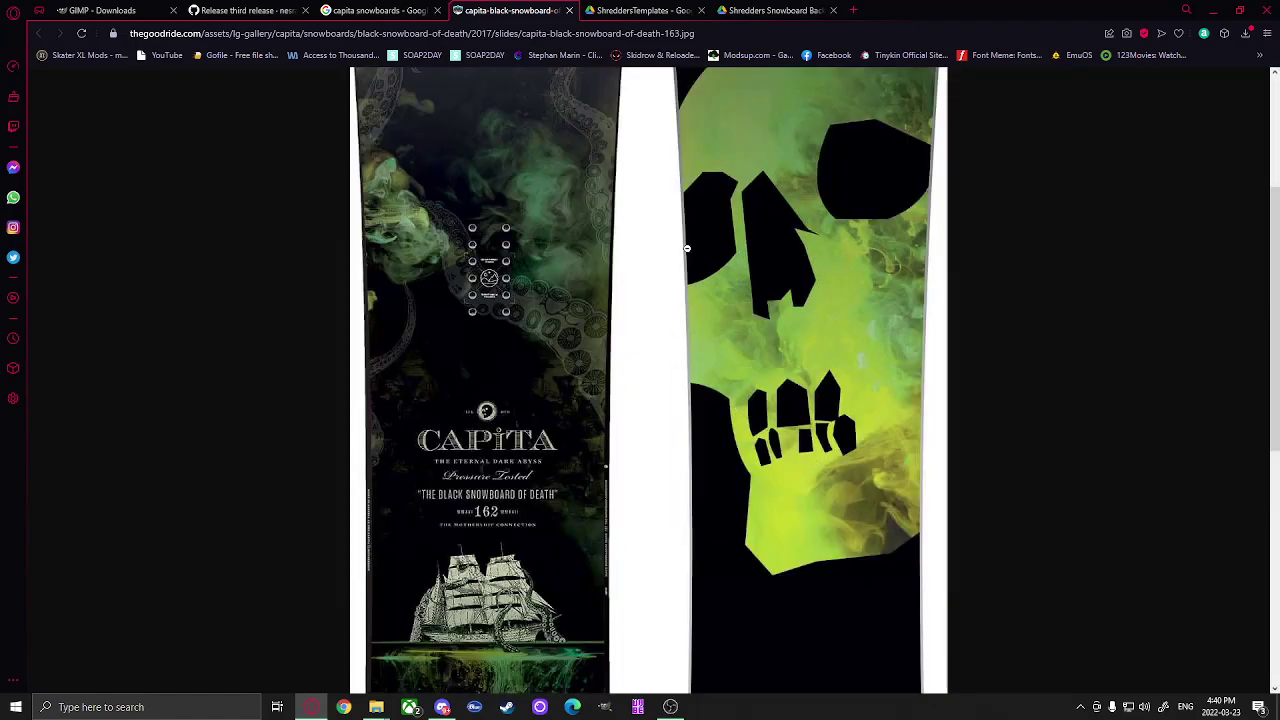
{"action": "left_click", "coordinate": [642, 10]}
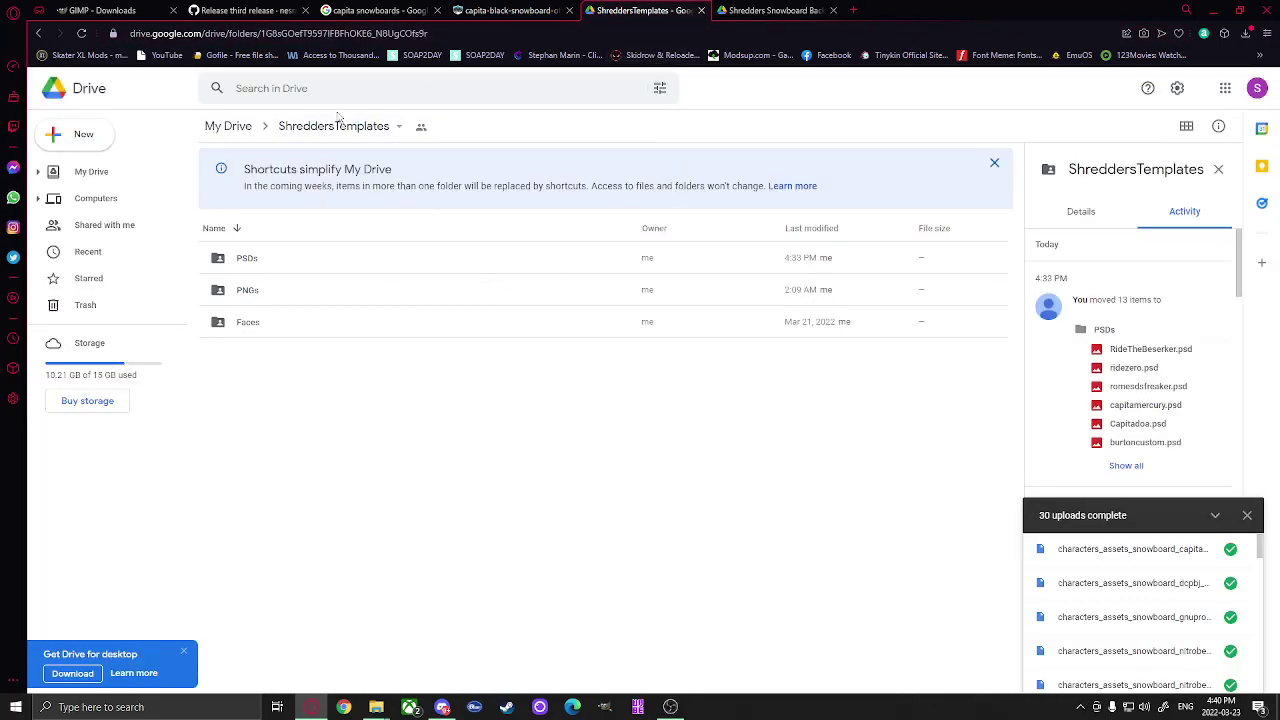
- Open PSDs on Drive, then open capitamercury.psd from the local ShreddersSnowboardTemplates PSDs folder
{"action": "double_click", "coordinate": [249, 260]}
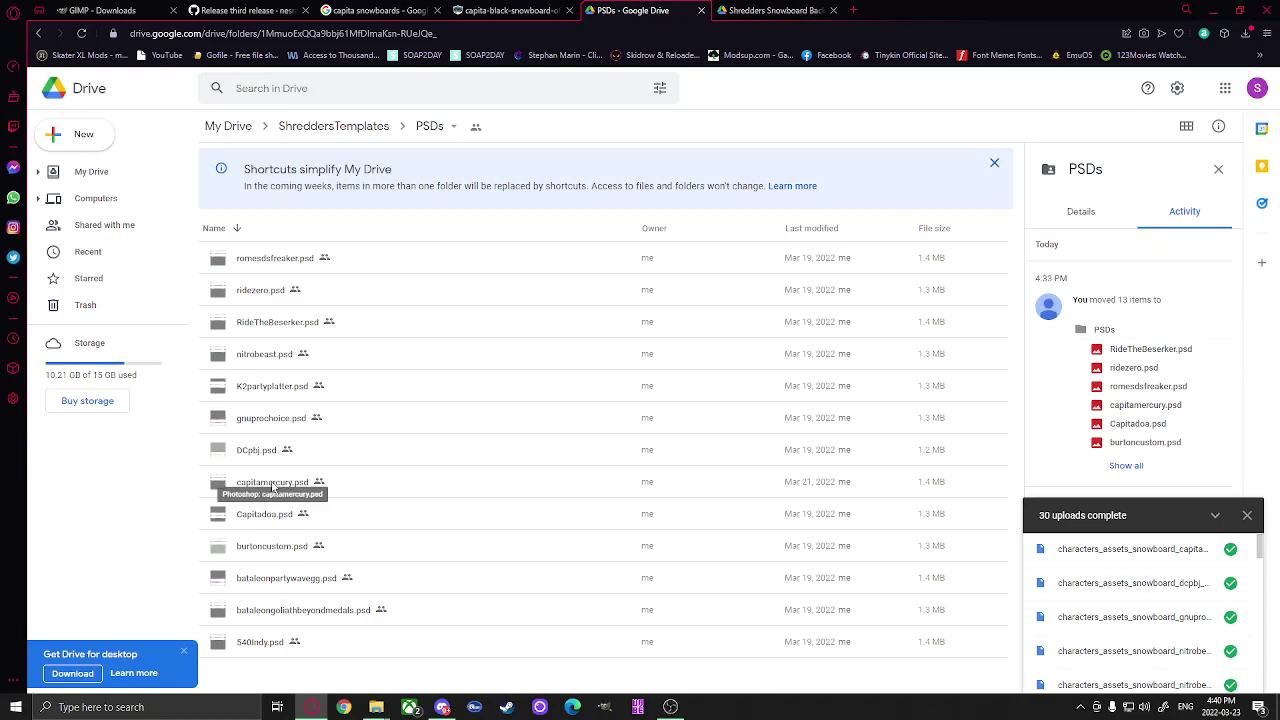
{"action": "left_click", "coordinate": [1222, 10]}
{"action": "double_click", "coordinate": [482, 28]}
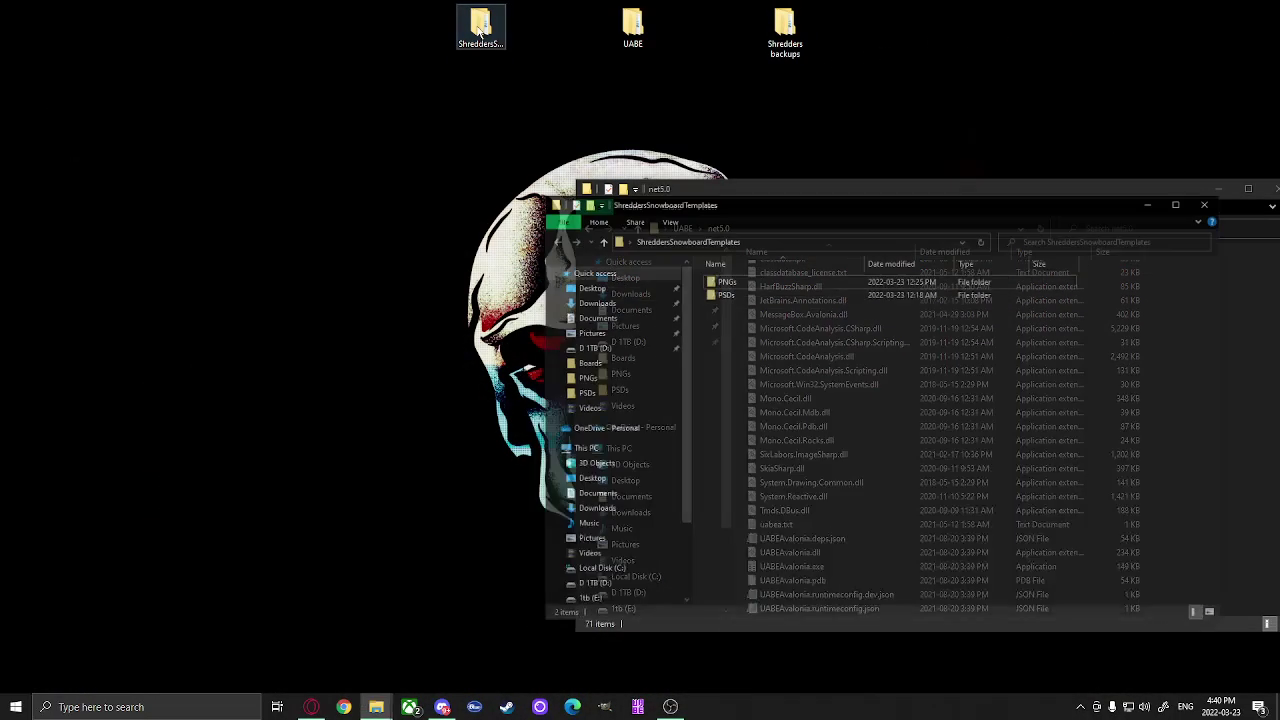
{"action": "left_click", "coordinate": [765, 254]}
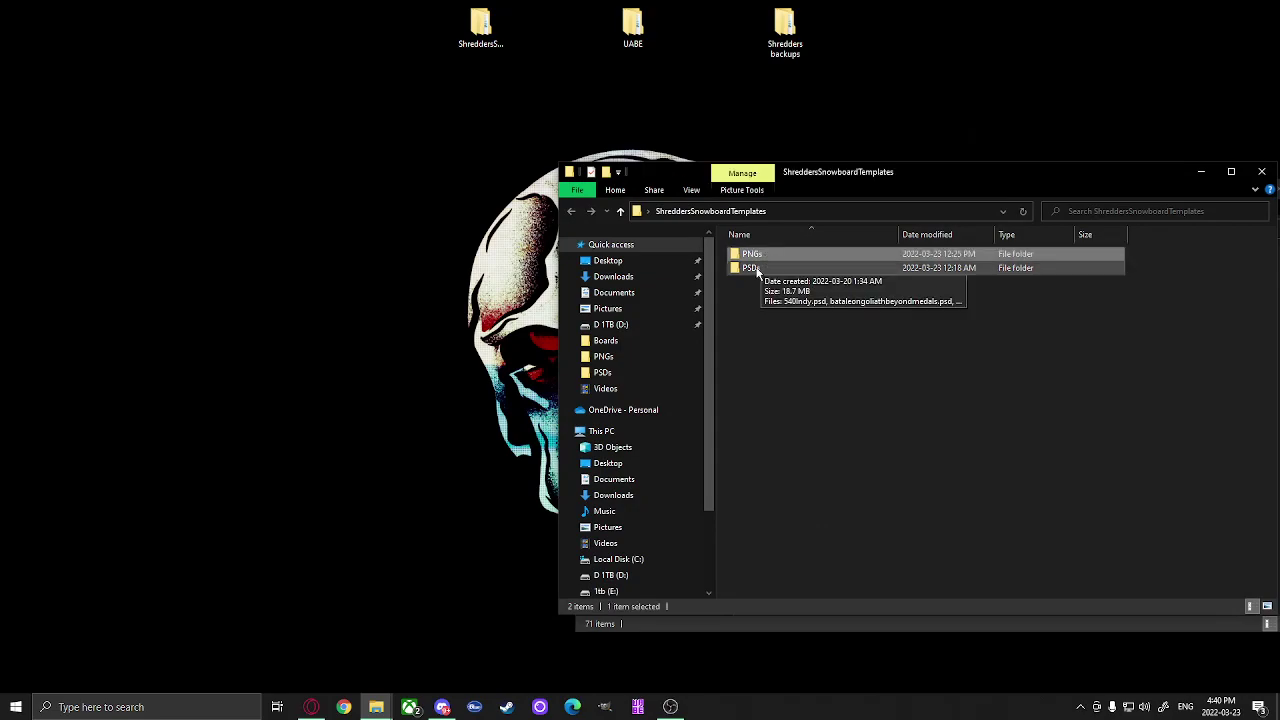
{"action": "double_click", "coordinate": [754, 268]}
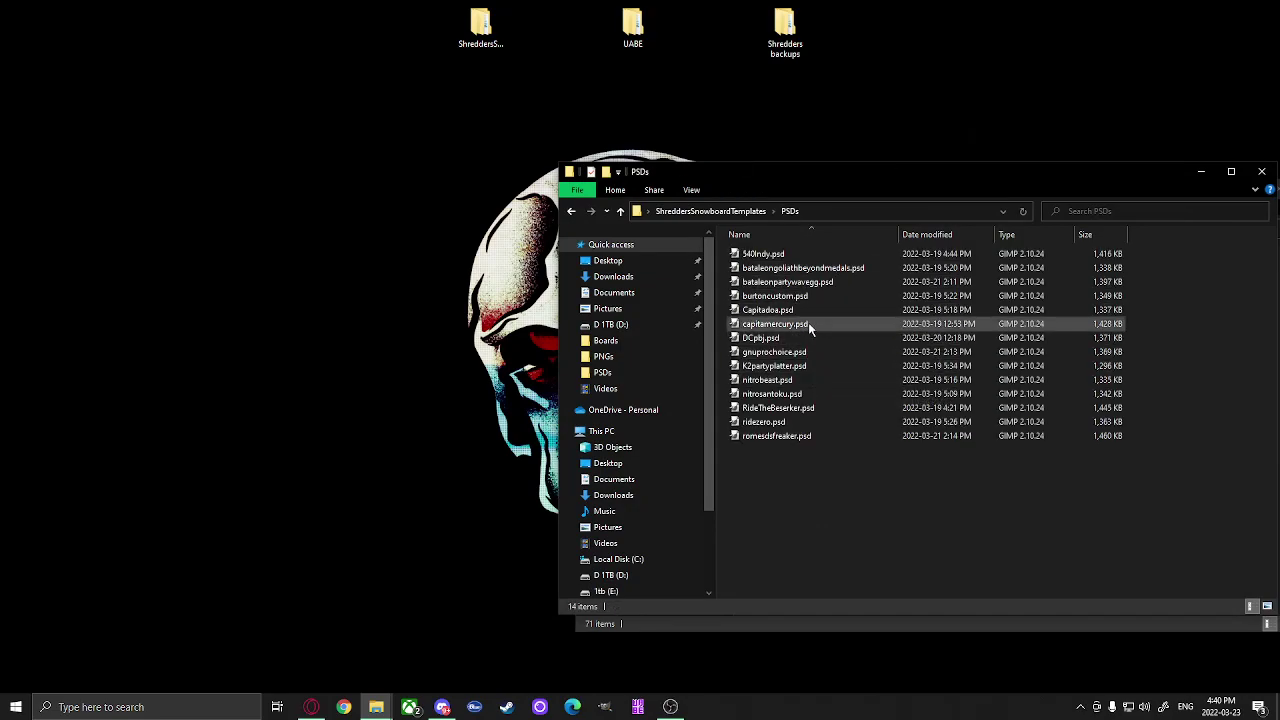
{"action": "left_click", "coordinate": [808, 323]}
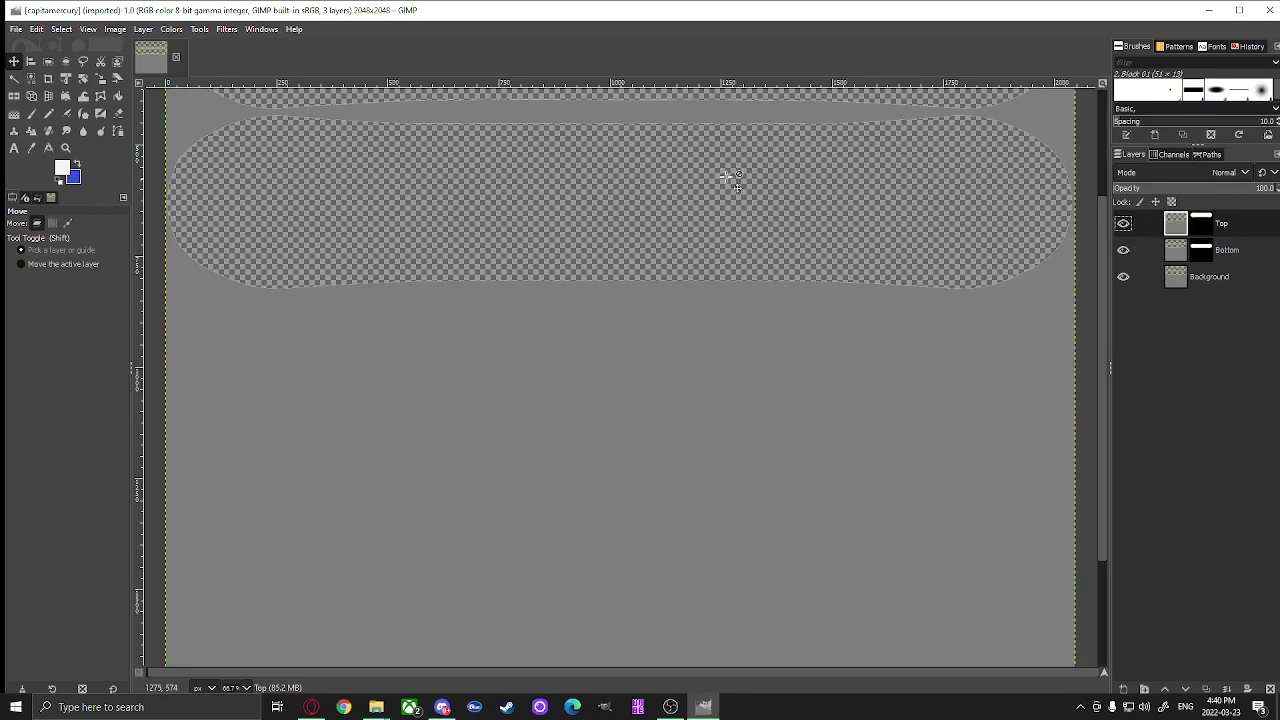
- Paste the copied board image in place over the capitamercury template with Edit > Paste In Place
{"action": "right_click", "coordinate": [609, 186]}
{"action": "mouse_move", "coordinate": [633, 222]}
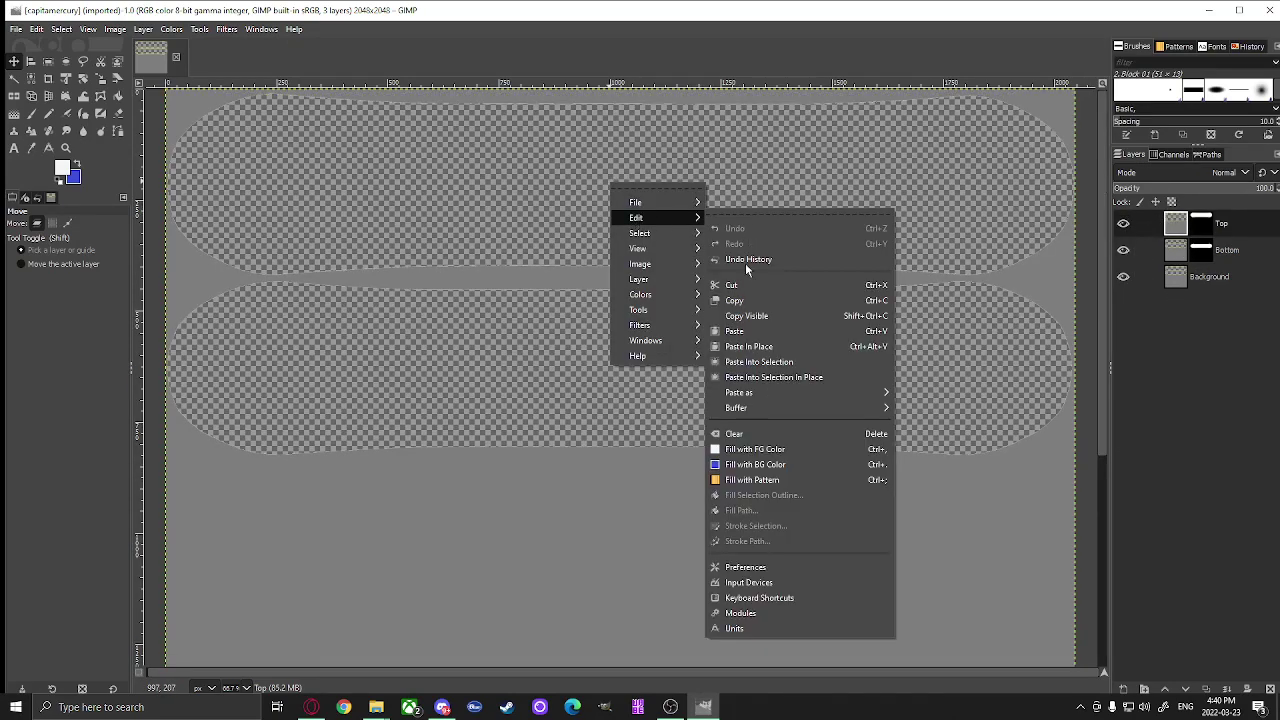
{"action": "left_click", "coordinate": [751, 337]}
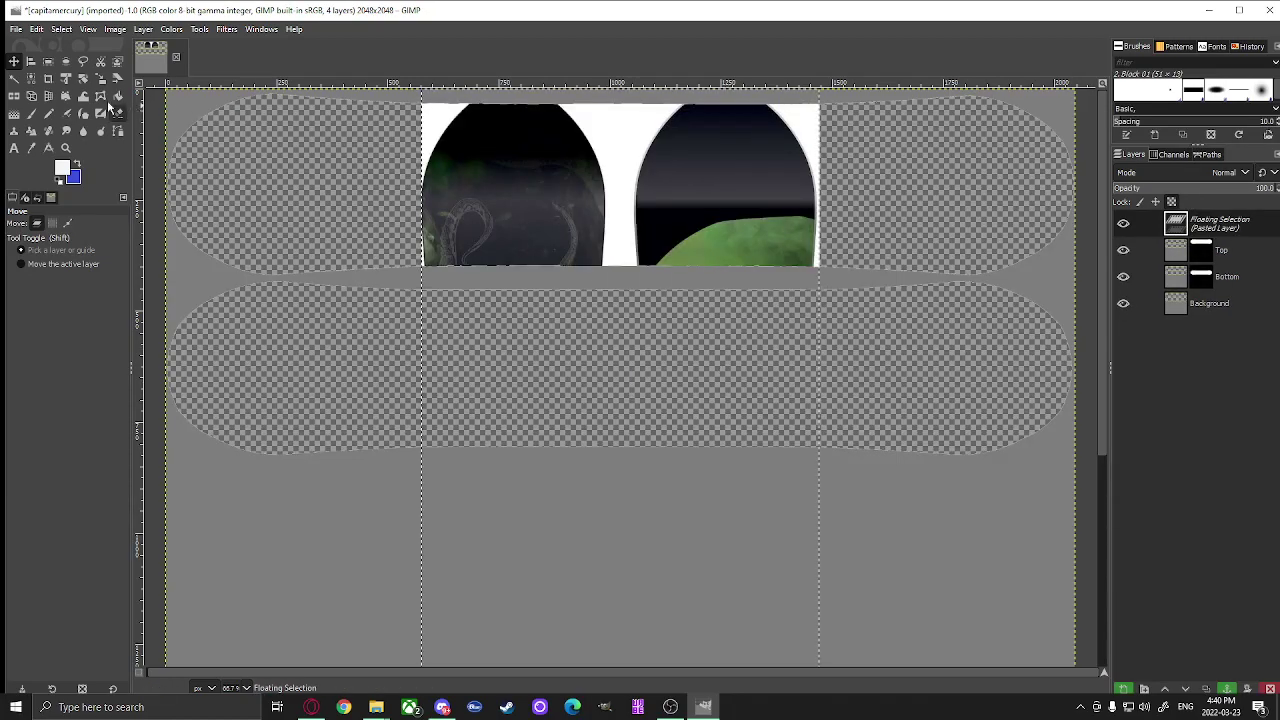
{"action": "left_click", "coordinate": [83, 78]}
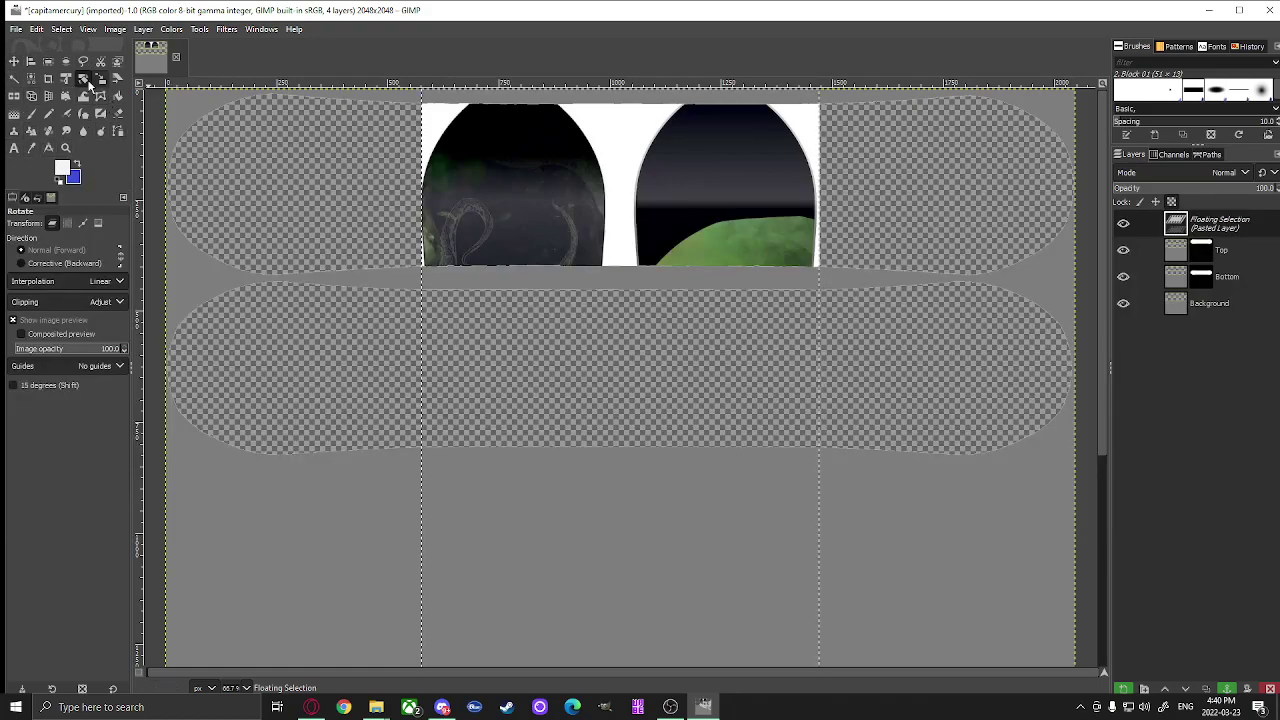
{"action": "left_click", "coordinate": [37, 30]}
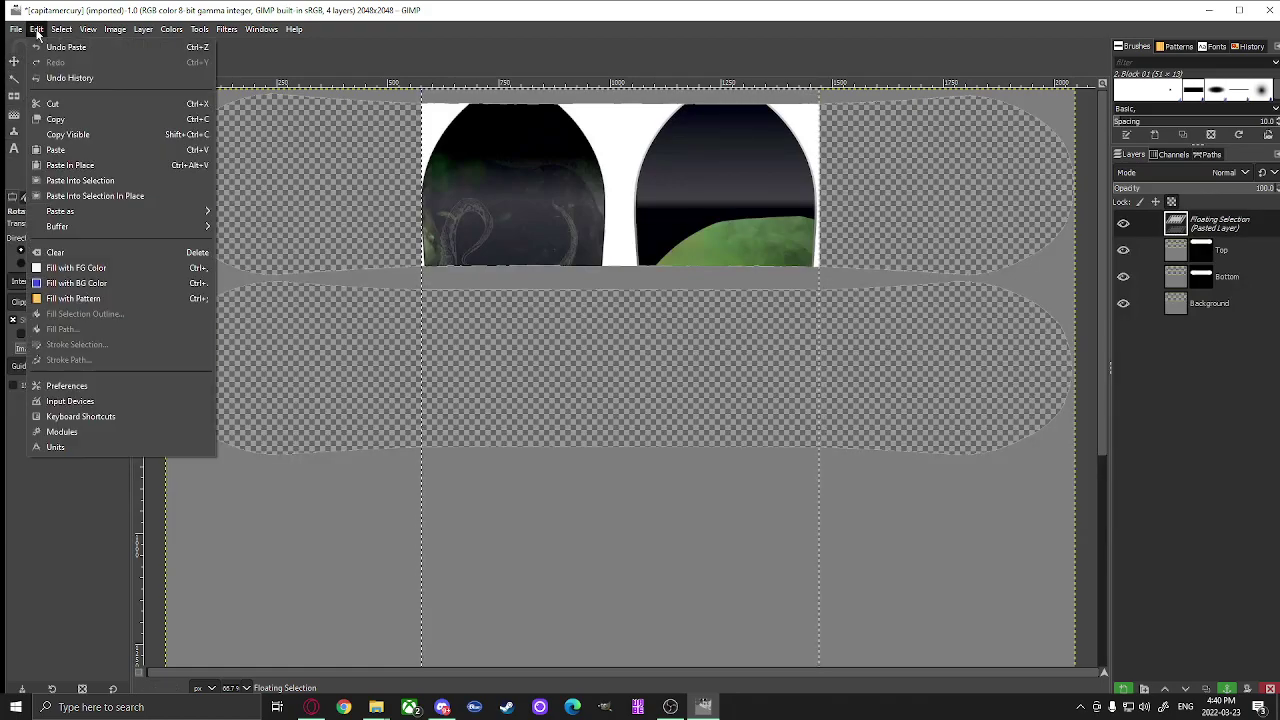
{"action": "left_click", "coordinate": [66, 386]}
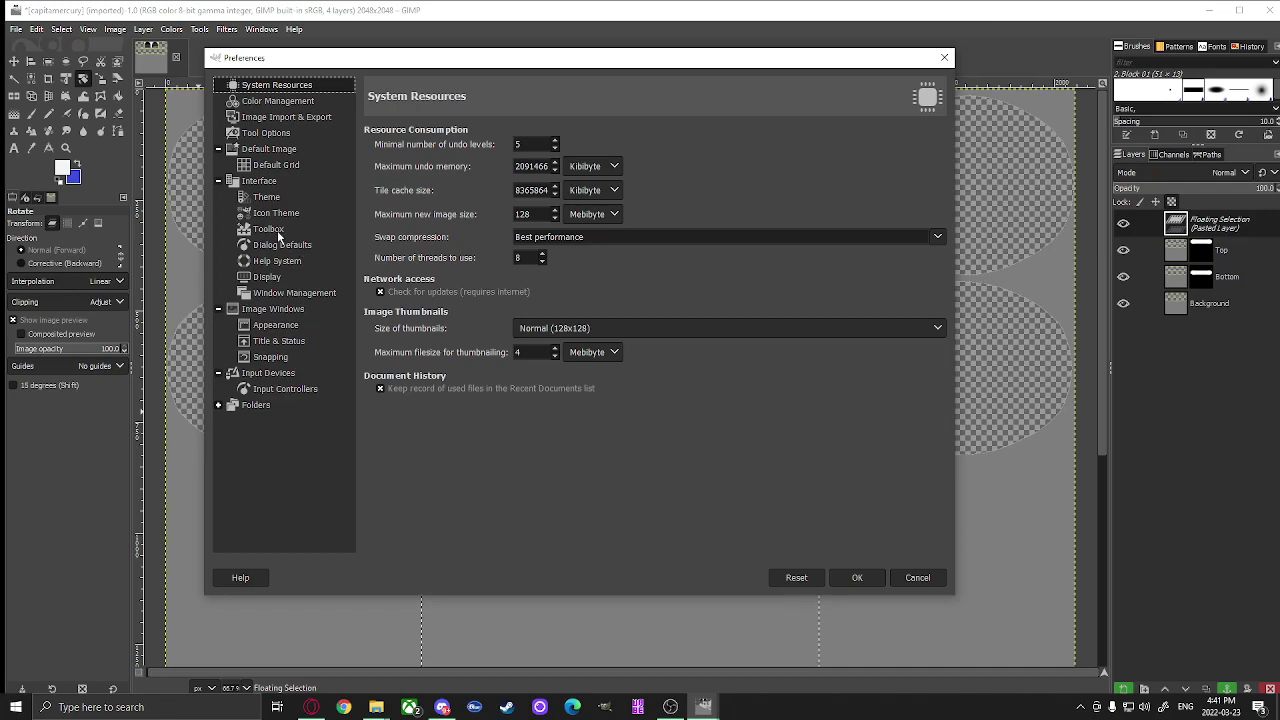
{"action": "left_click", "coordinate": [270, 229]}
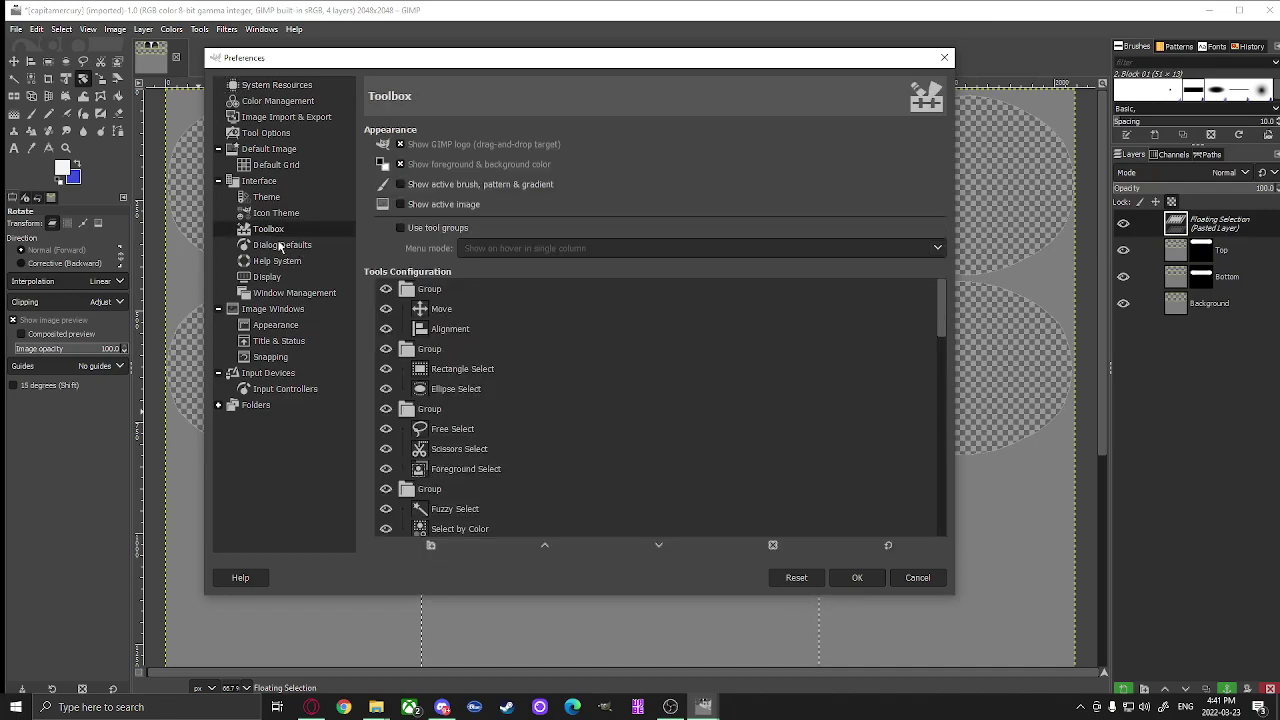
{"action": "left_click", "coordinate": [401, 229]}
{"action": "left_click", "coordinate": [401, 229]}
{"action": "left_click", "coordinate": [857, 578]}
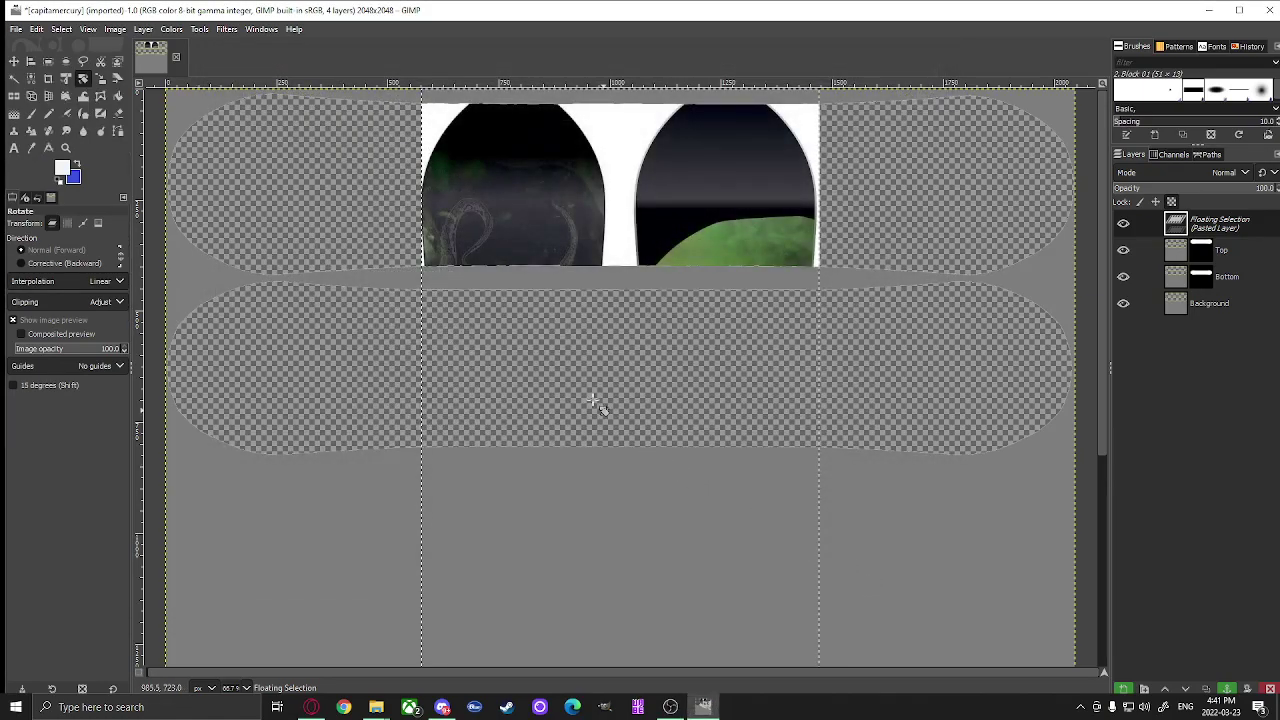
- Rotate the pasted board image 89.77° so it lies horizontally
{"action": "left_click_drag", "start_coordinate": [534, 157], "coordinate": [971, 491]}
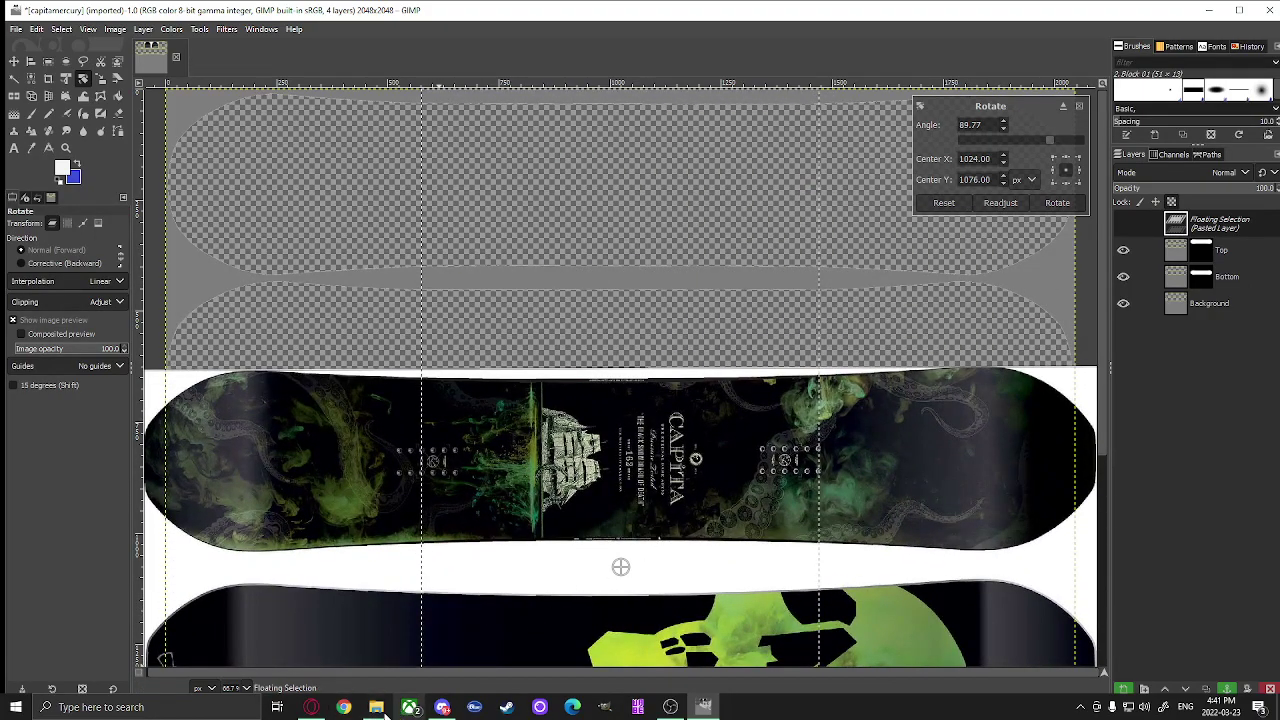
- View the capitamercury var1 PNG from the PNGs folder in Photos, then return to GIMP
{"action": "mouse_move", "coordinate": [376, 707]}
{"action": "left_click", "coordinate": [447, 645]}
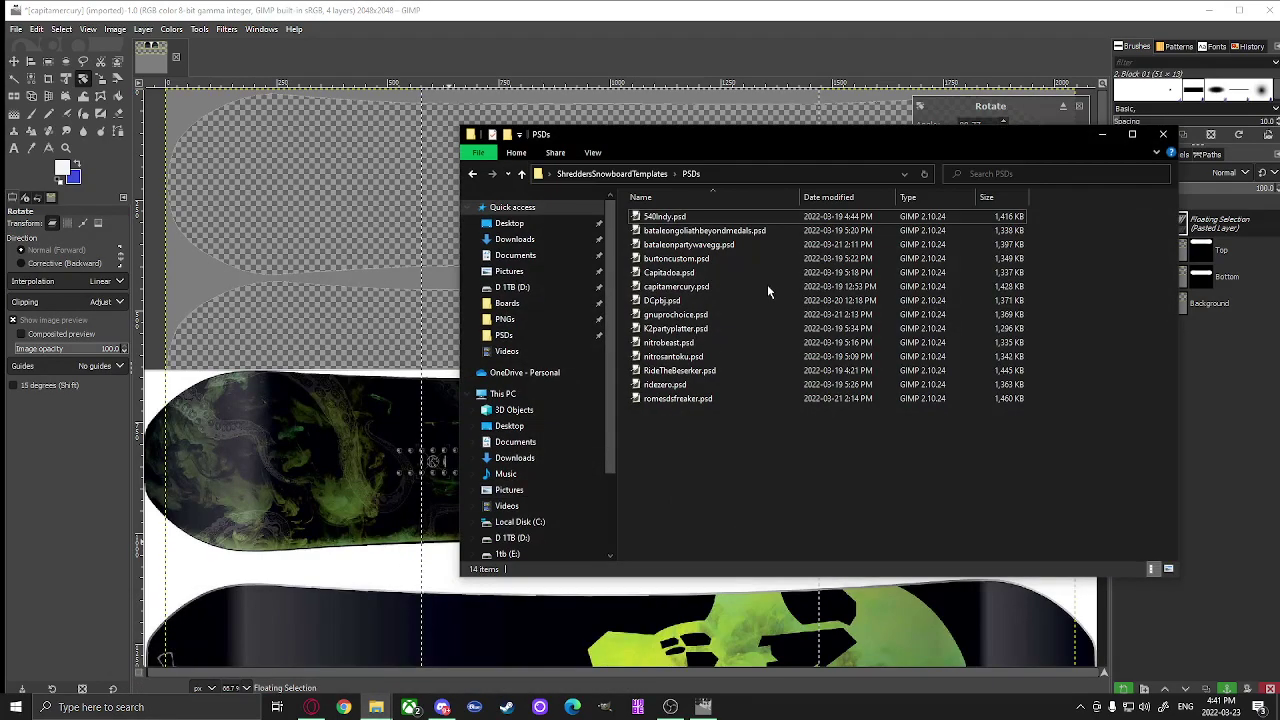
{"action": "left_click", "coordinate": [628, 176]}
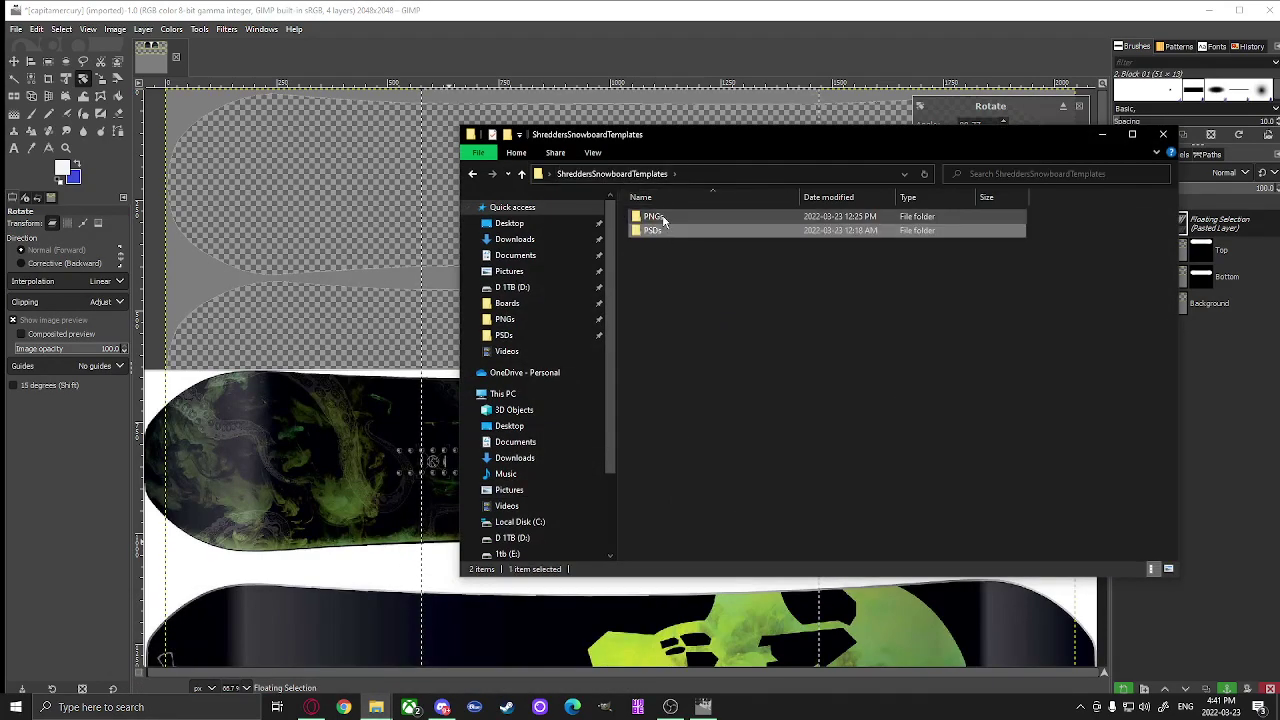
{"action": "double_click", "coordinate": [680, 216]}
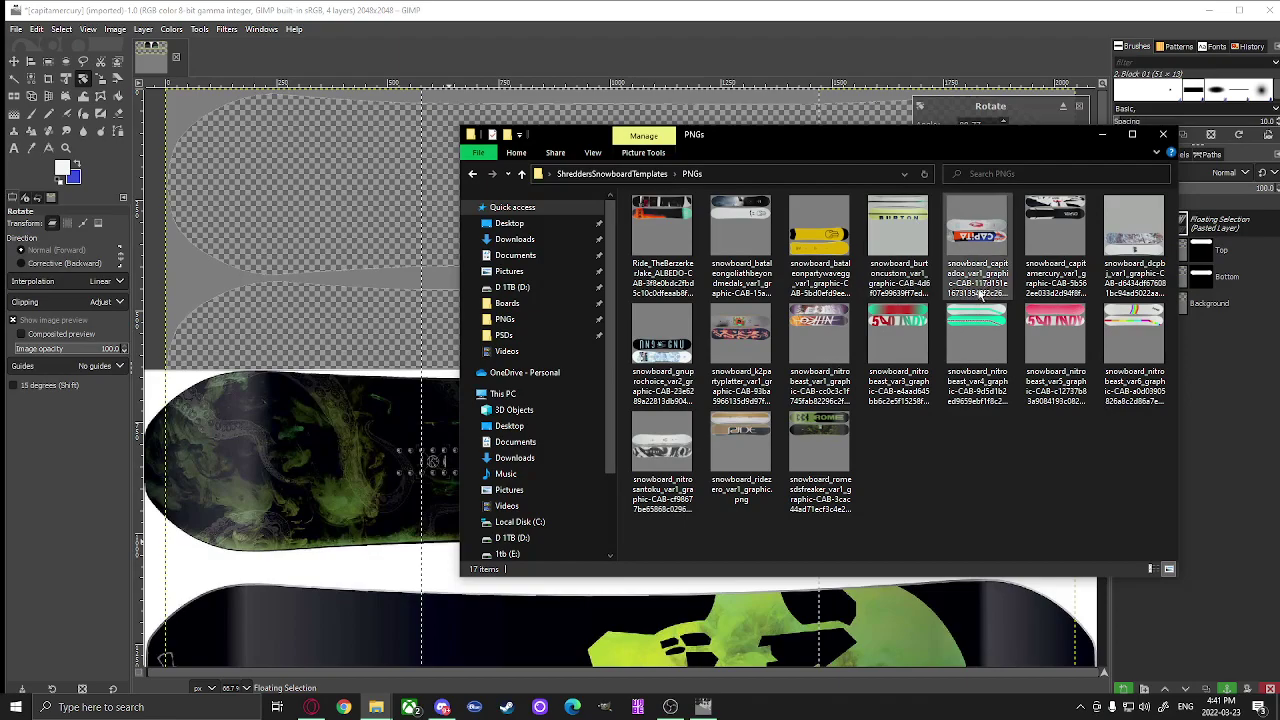
{"action": "double_click", "coordinate": [1050, 237]}
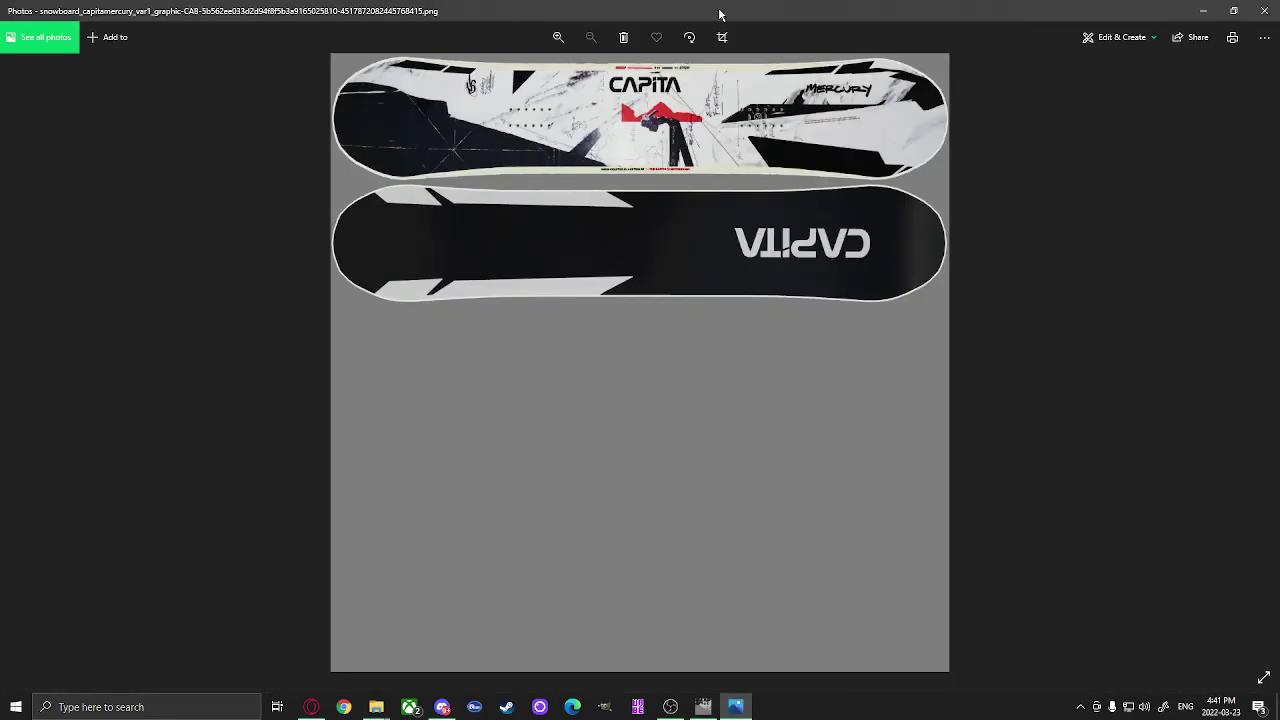
{"action": "double_click", "coordinate": [720, 14]}
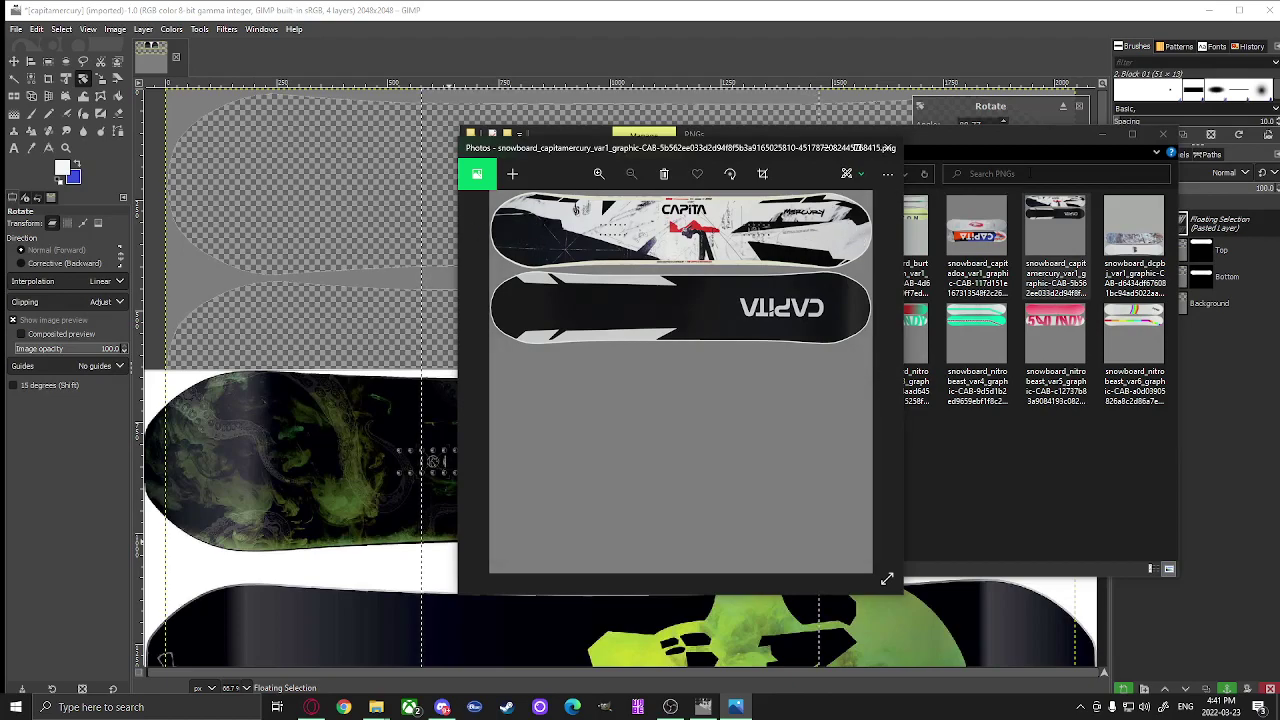
{"action": "left_click", "coordinate": [1103, 133]}
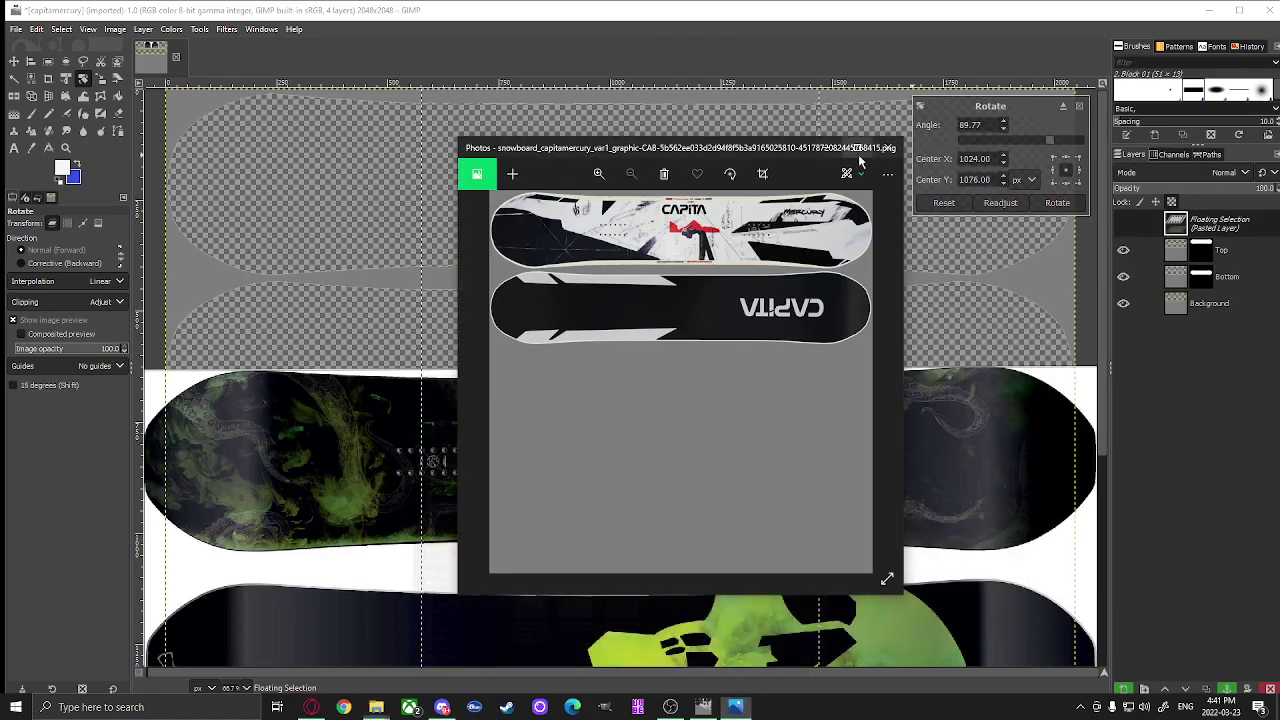
{"action": "double_click", "coordinate": [851, 148]}
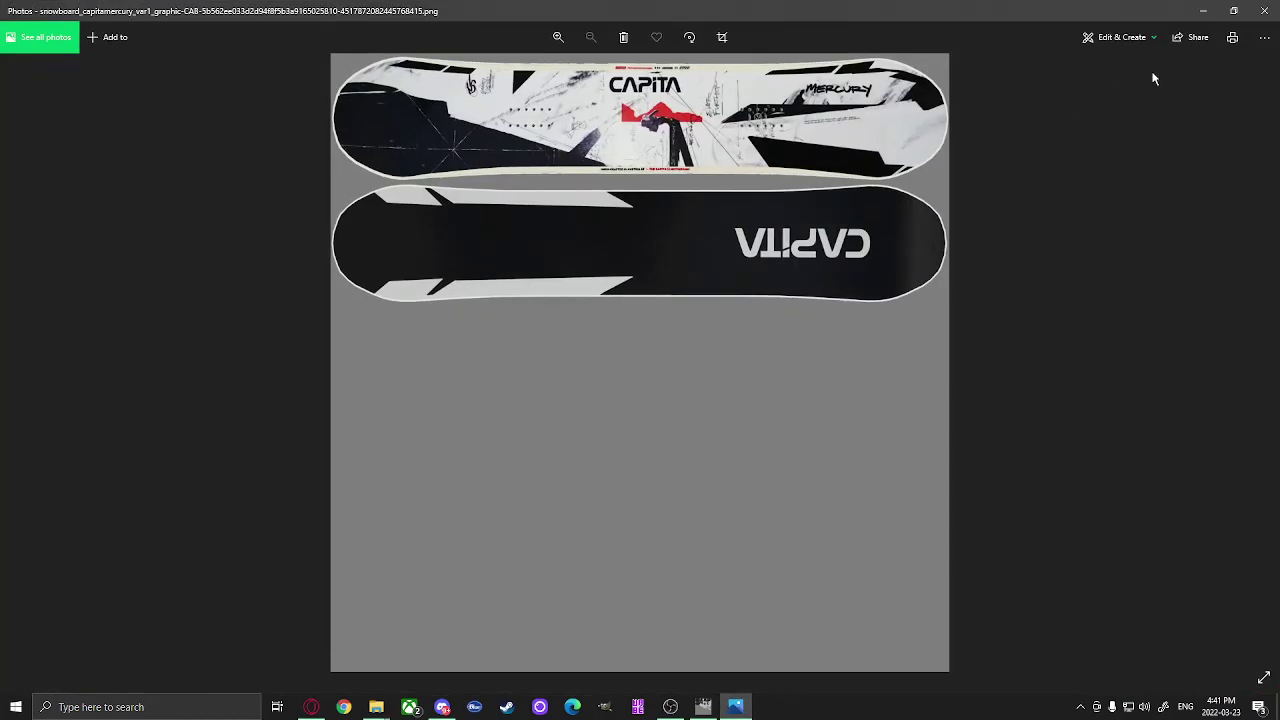
{"action": "left_click", "coordinate": [1207, 12]}
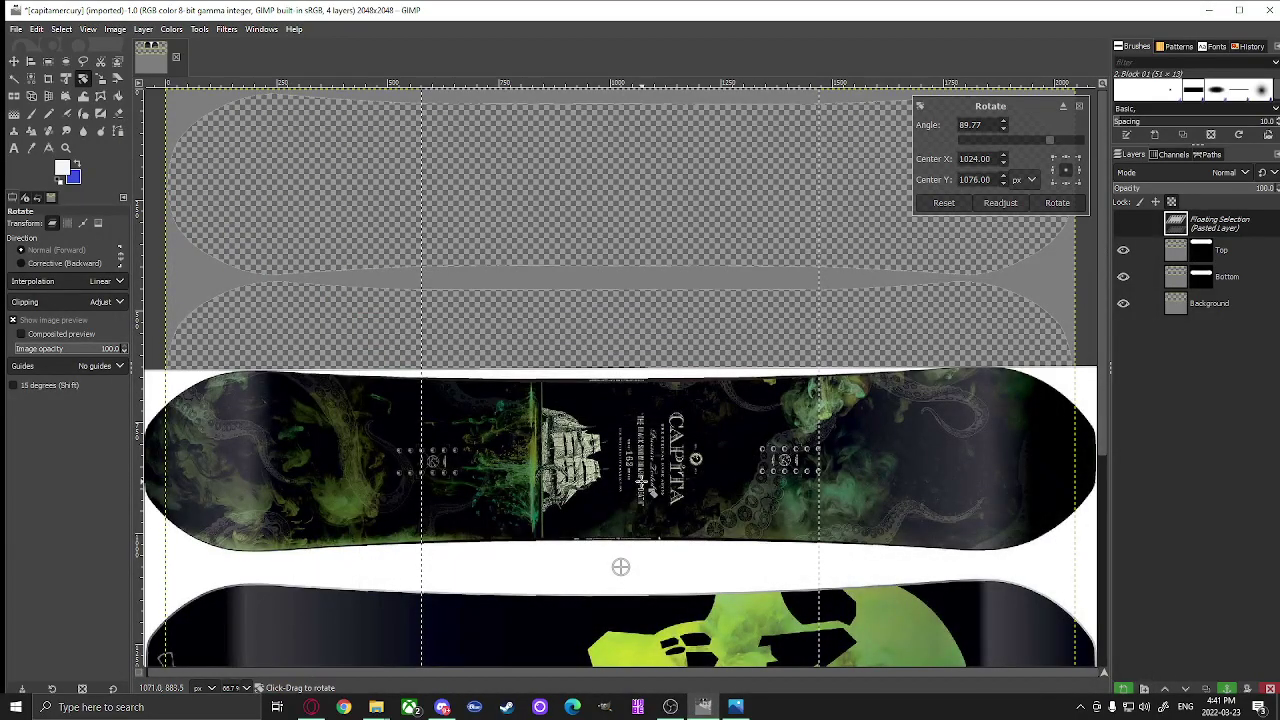
- Apply the rotation and move the board graphic up onto the top board outline
{"action": "left_click", "coordinate": [16, 62]}
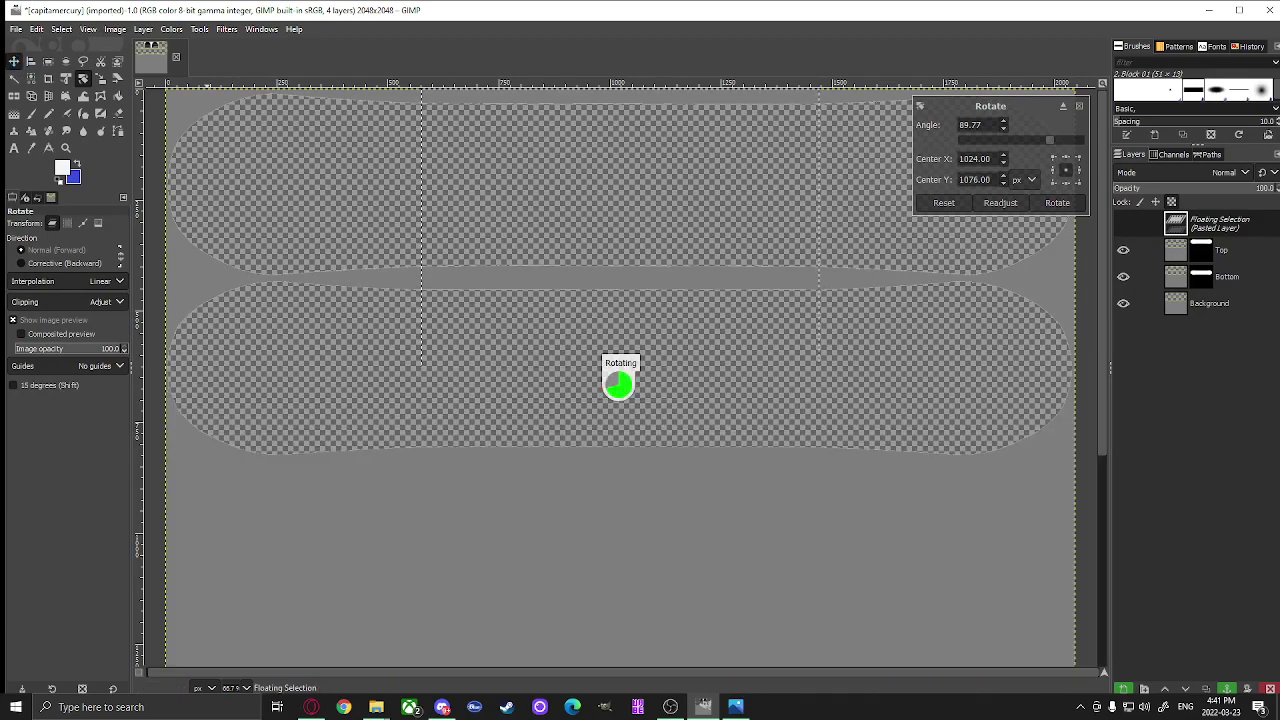
{"action": "left_click_drag", "start_coordinate": [594, 429], "coordinate": [606, 132]}
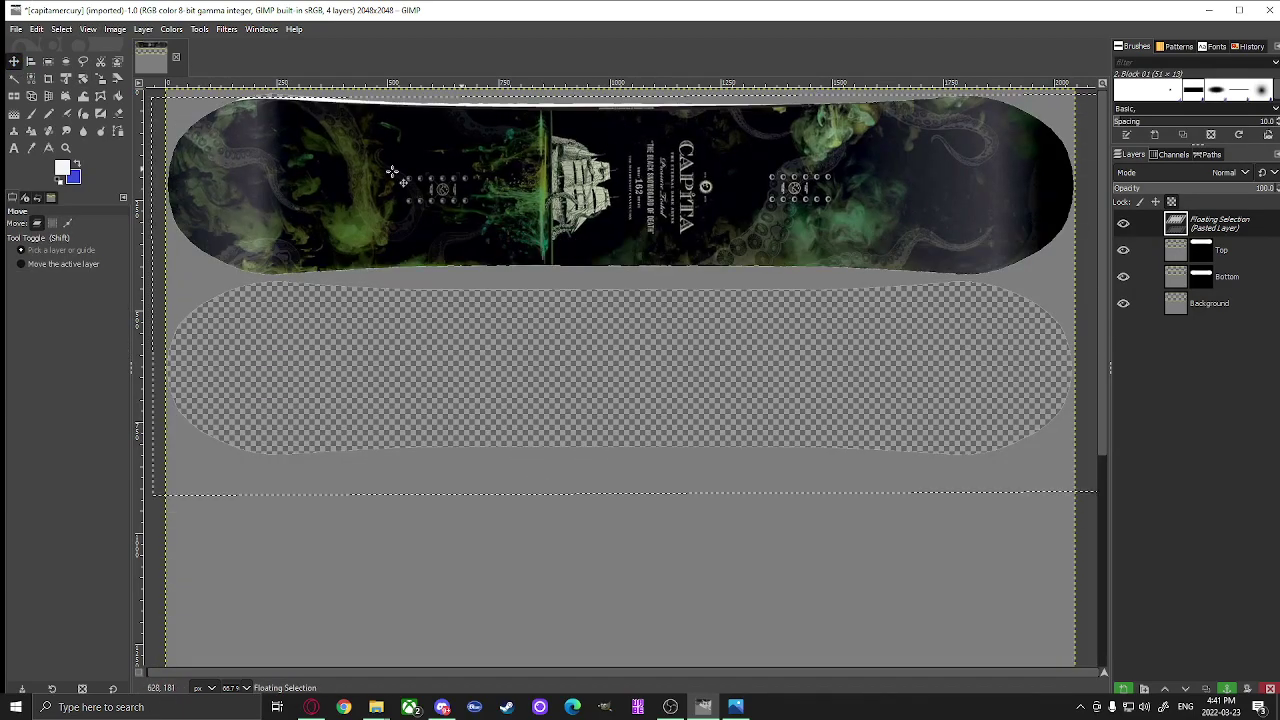
{"action": "left_click_drag", "start_coordinate": [467, 200], "coordinate": [508, 198]}
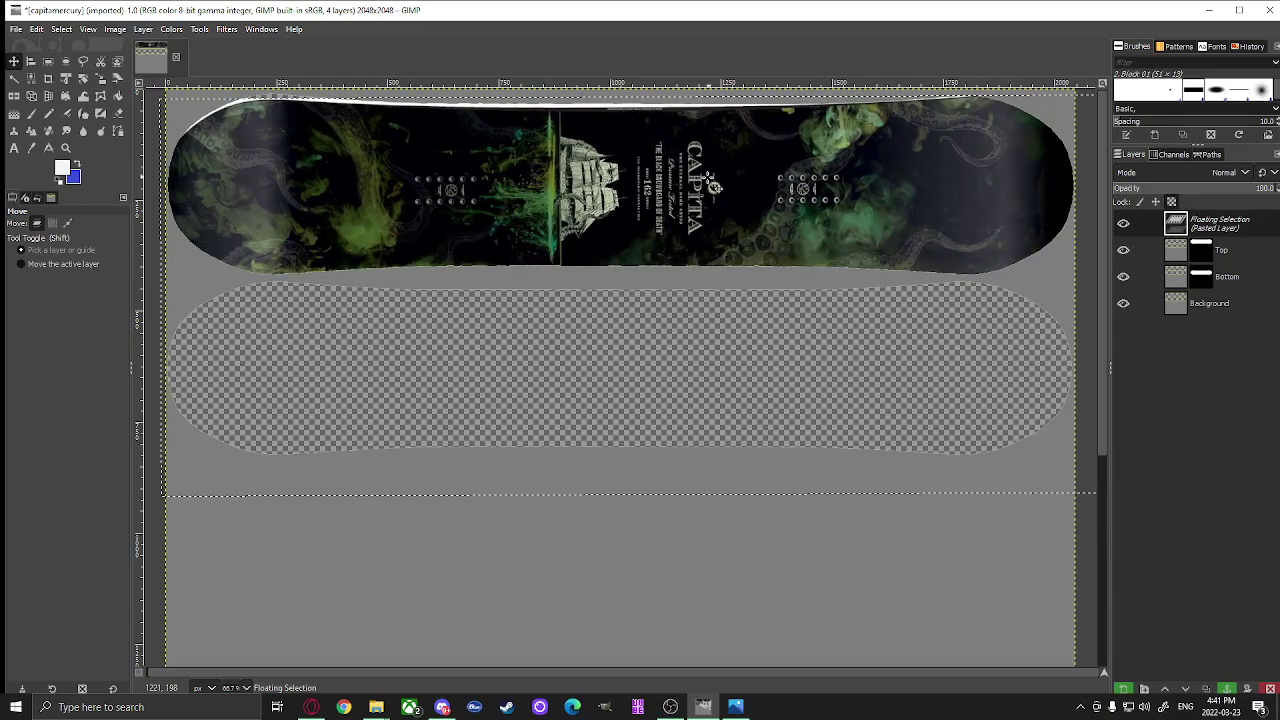
{"action": "left_click", "coordinate": [714, 188]}
{"action": "left_click_drag", "start_coordinate": [714, 188], "coordinate": [711, 183]}
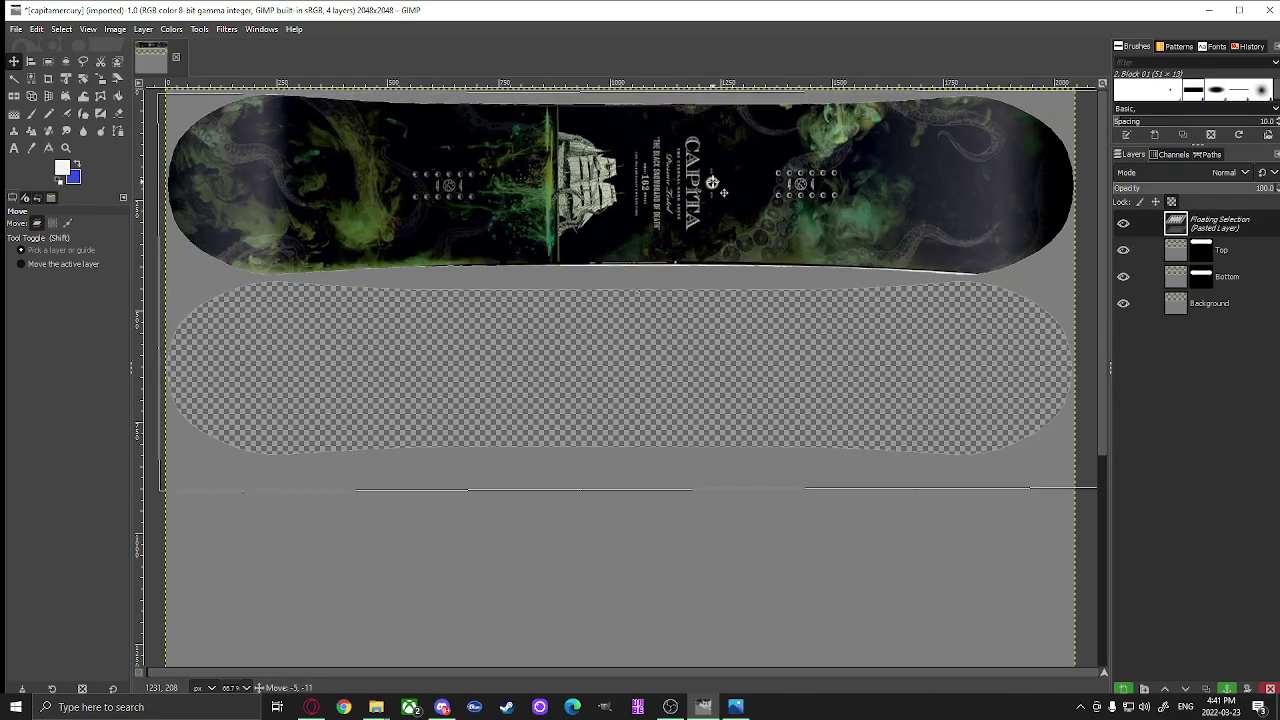
- Rotate the pasted board graphic to exactly -180.00° and apply it
{"action": "left_click", "coordinate": [83, 78]}
{"action": "left_click_drag", "start_coordinate": [330, 165], "coordinate": [943, 443]}
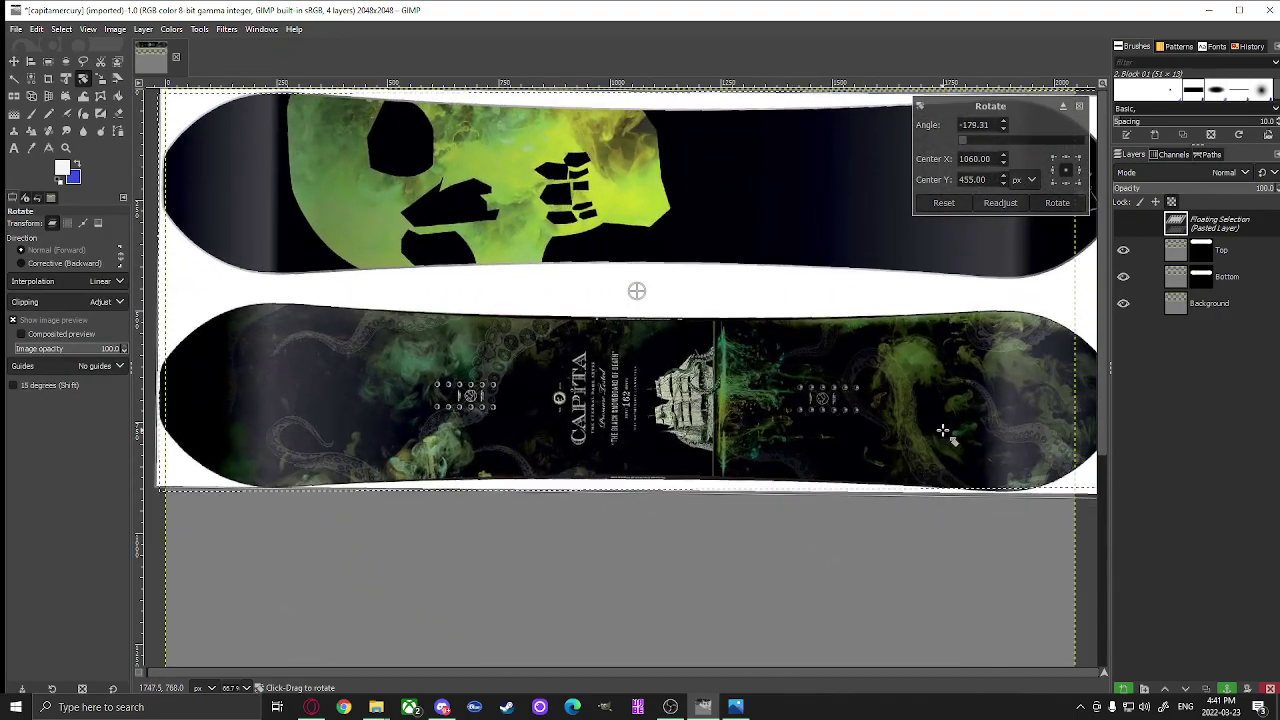
{"action": "left_click", "coordinate": [1003, 132]}
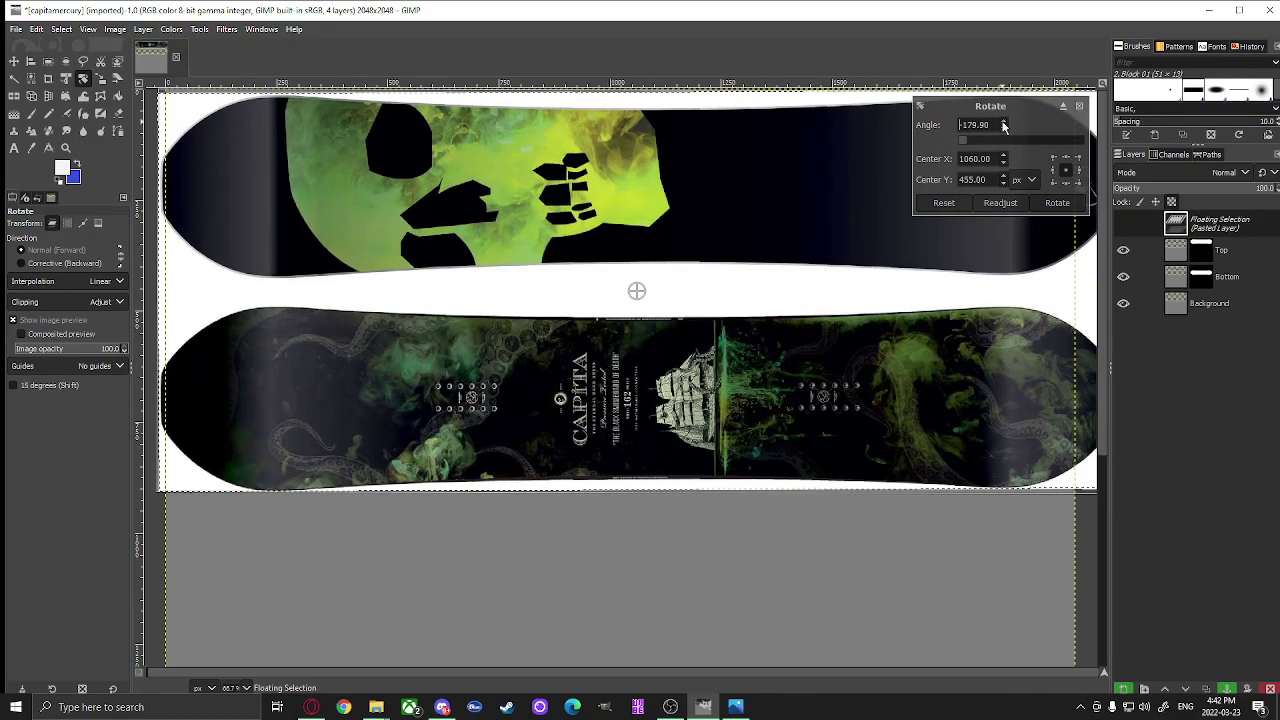
{"action": "left_click", "coordinate": [1003, 132]}
{"action": "left_click", "coordinate": [1003, 132]}
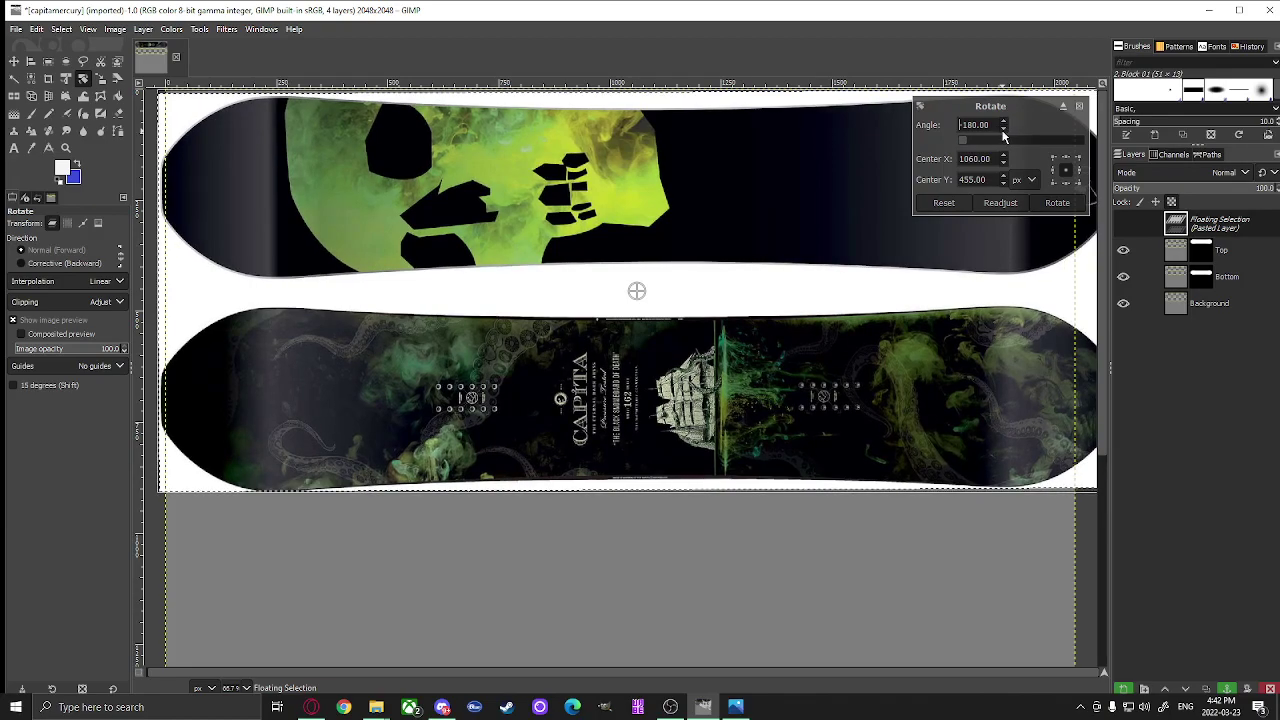
{"action": "left_click", "coordinate": [14, 61]}
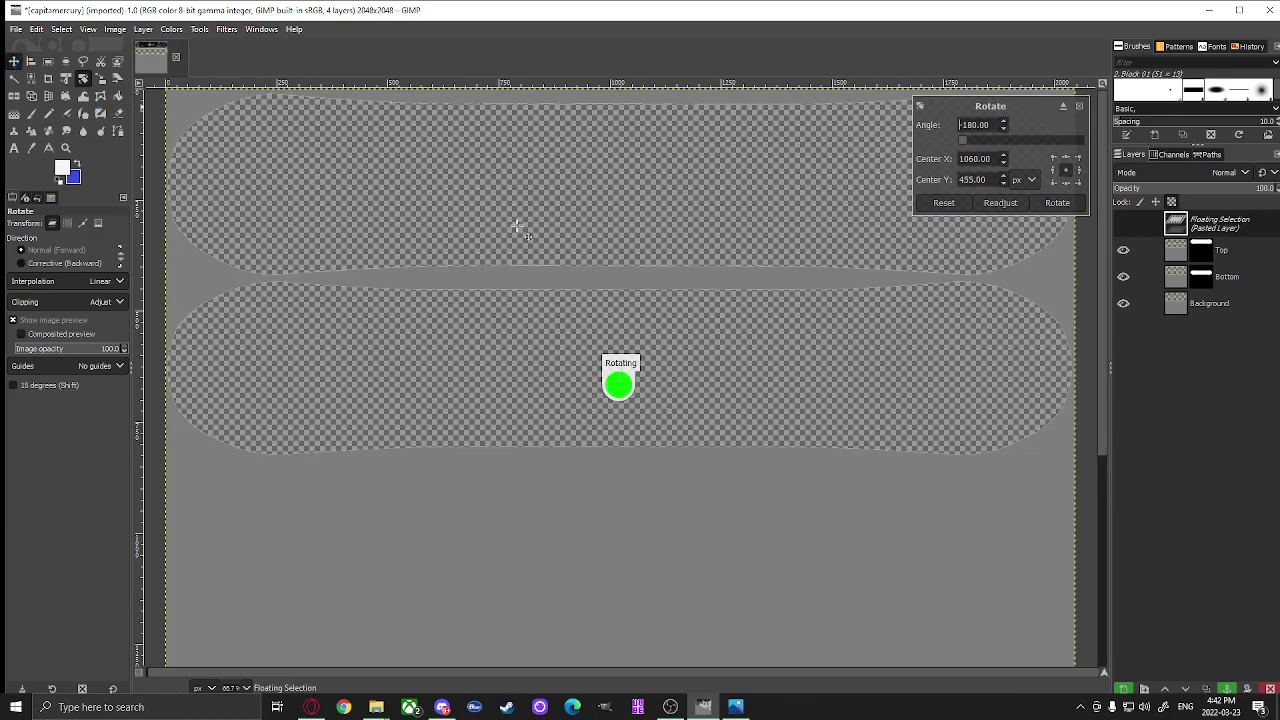
- Move the graphic upward and scale it down proportionally to about 2062 × 866
{"action": "left_click_drag", "start_coordinate": [640, 240], "coordinate": [636, 35]}
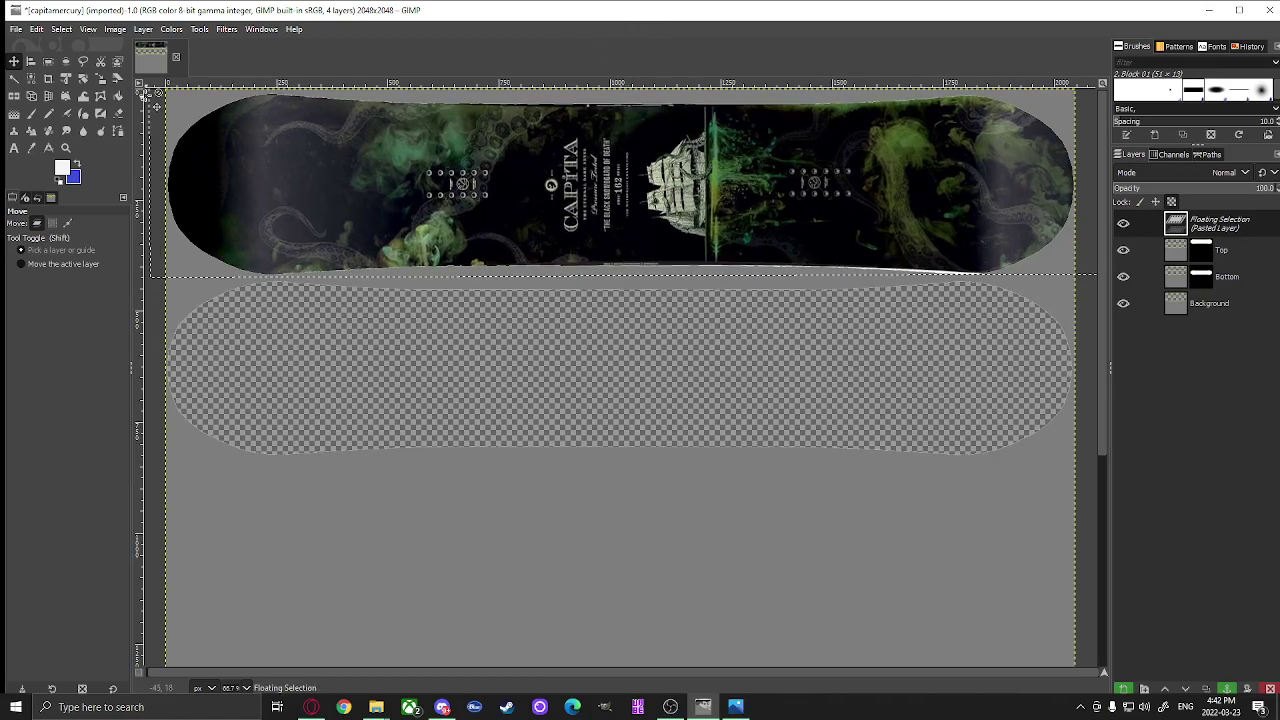
{"action": "left_click", "coordinate": [102, 82]}
{"action": "left_click", "coordinate": [212, 180]}
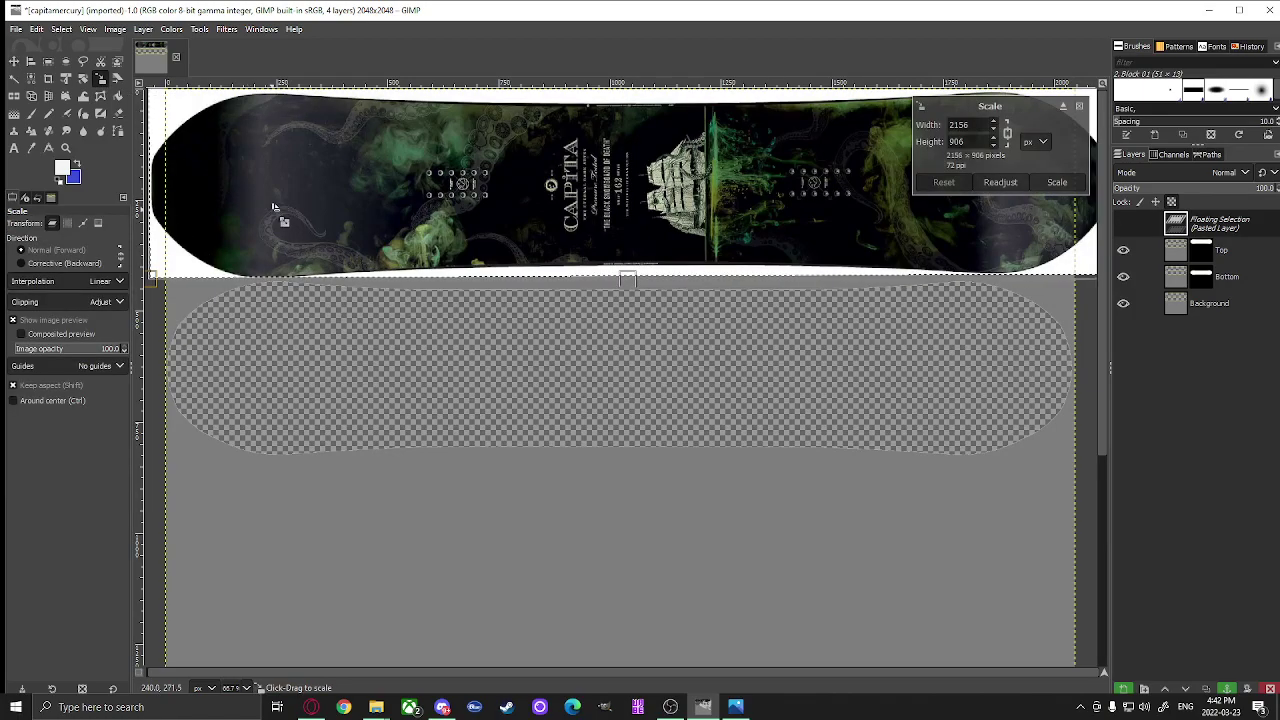
{"action": "scroll", "coordinate": [290, 208], "scroll_direction": "down", "scroll_amount": 1}
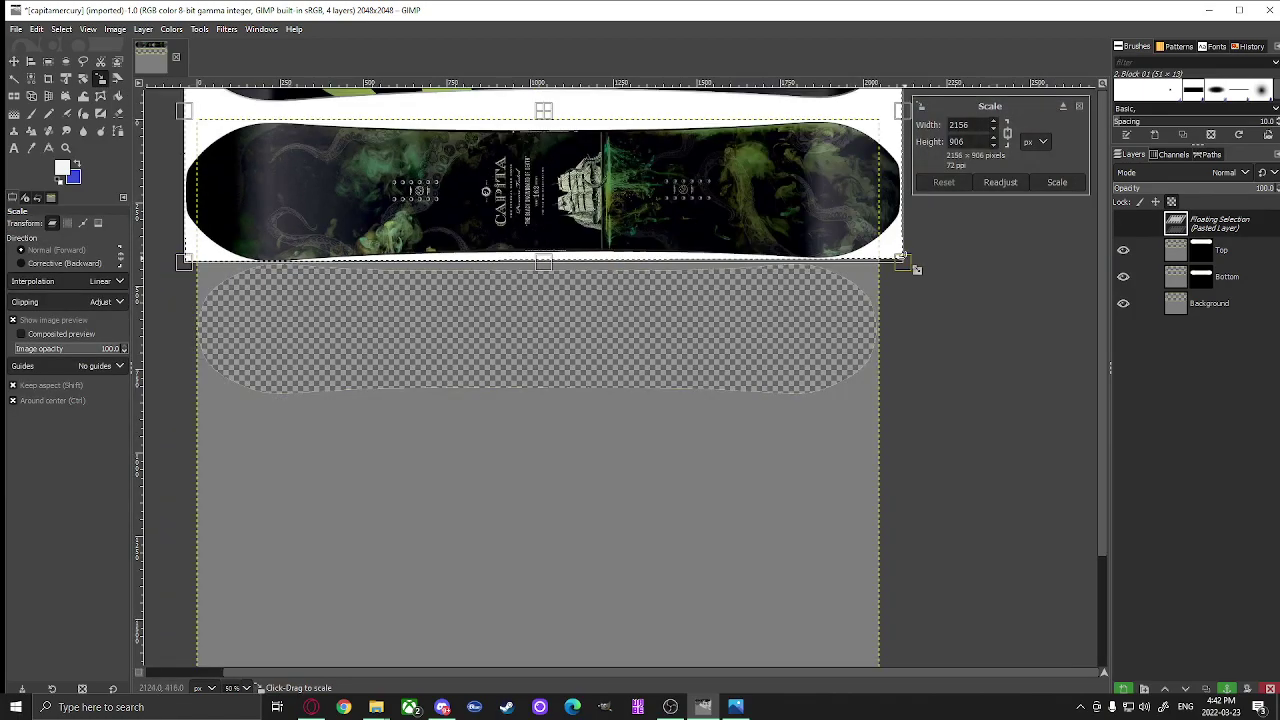
{"action": "mouse_move", "coordinate": [903, 262]}
{"action": "left_mouse_down"}
{"action": "mouse_move", "coordinate": [857, 251]}
{"action": "mouse_move", "coordinate": [885, 254]}
{"action": "left_mouse_up"}
{"action": "left_click_drag", "start_coordinate": [188, 252], "coordinate": [203, 268]}
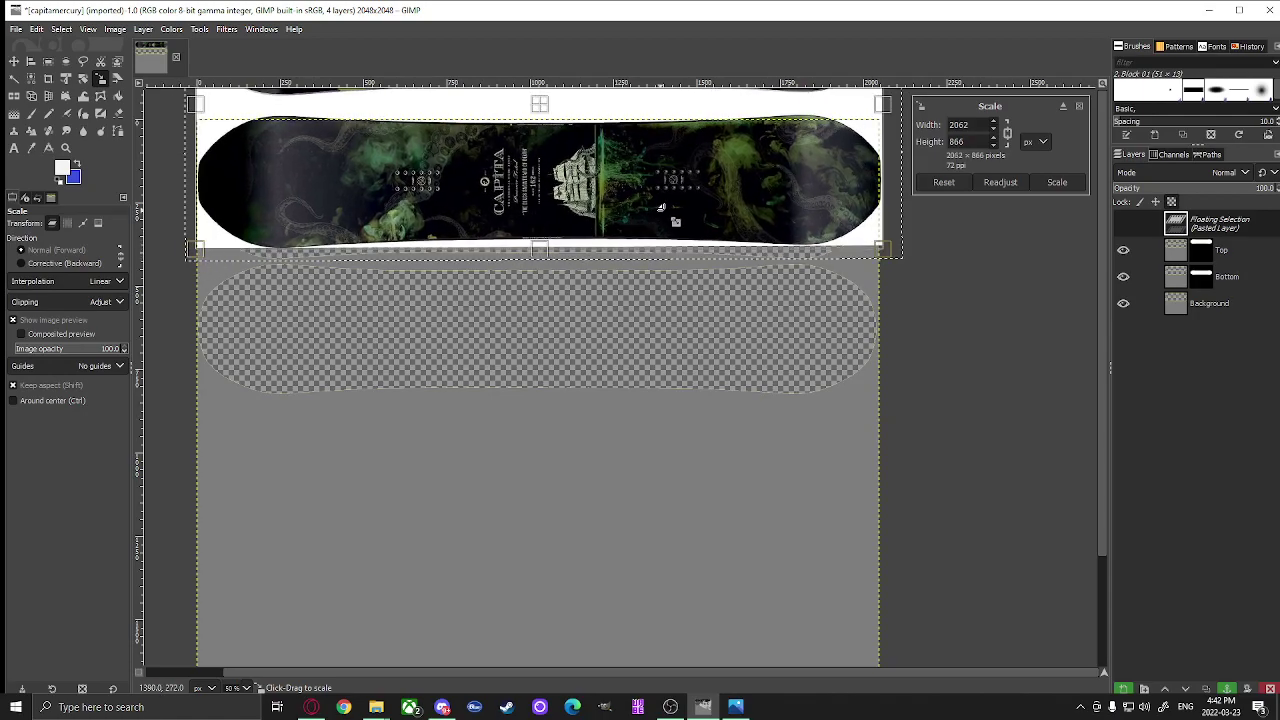
{"action": "scroll", "coordinate": [587, 180], "scroll_direction": "up", "scroll_amount": 1}
{"action": "scroll", "coordinate": [600, 176], "scroll_direction": "down", "scroll_amount": 1}
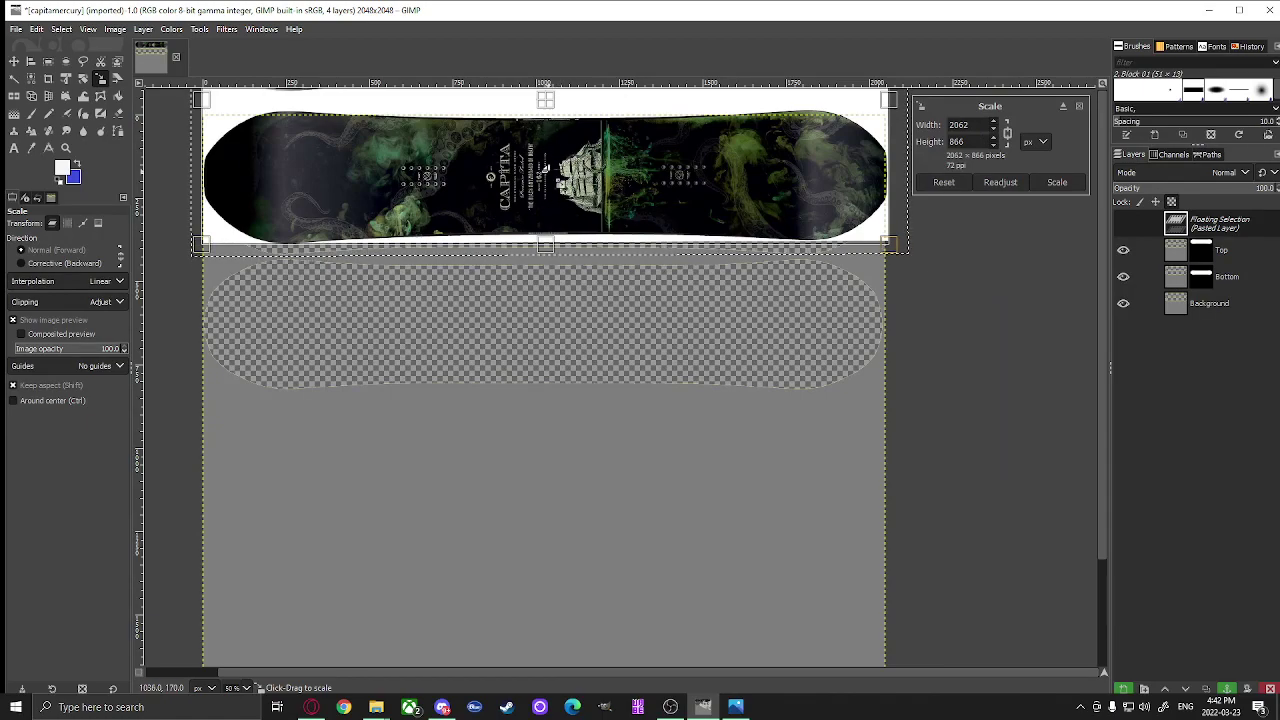
- Unlink width and height and stretch the graphic to 2054 × 904 px
{"action": "left_click", "coordinate": [1008, 135]}
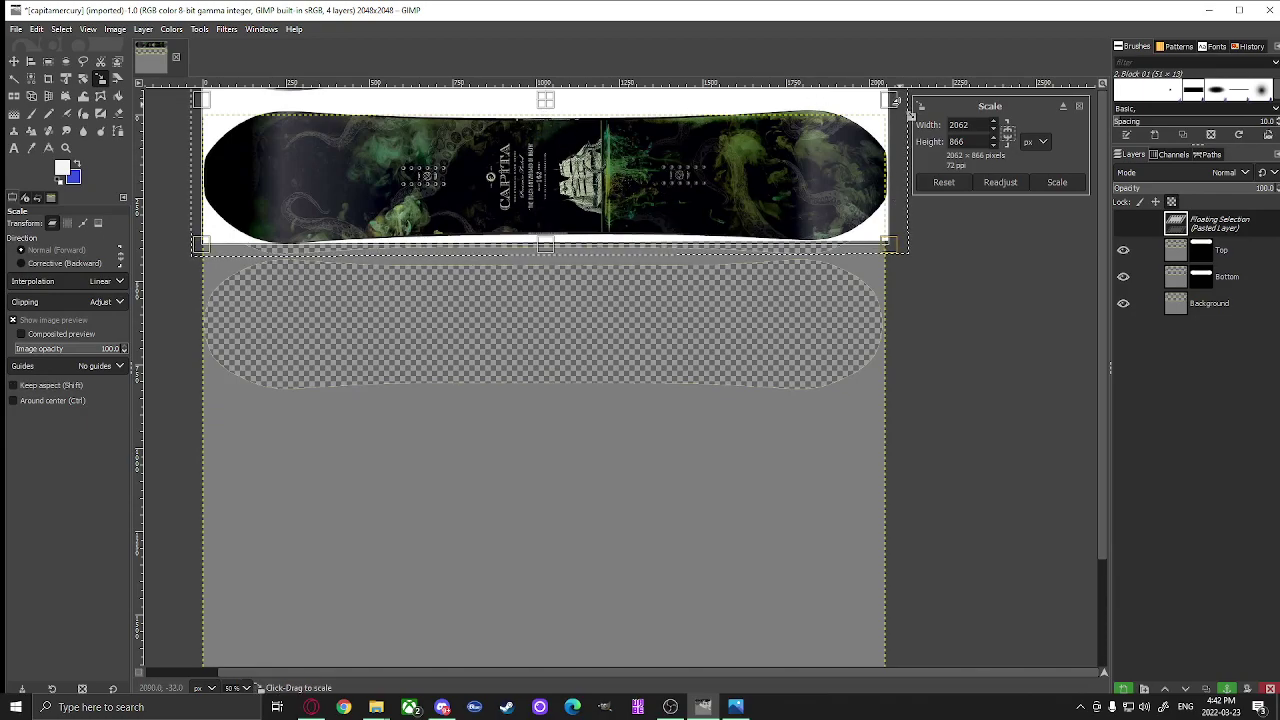
{"action": "mouse_move", "coordinate": [910, 115]}
{"action": "left_mouse_down"}
{"action": "mouse_move", "coordinate": [905, 102]}
{"action": "mouse_move", "coordinate": [917, 105]}
{"action": "left_mouse_up"}
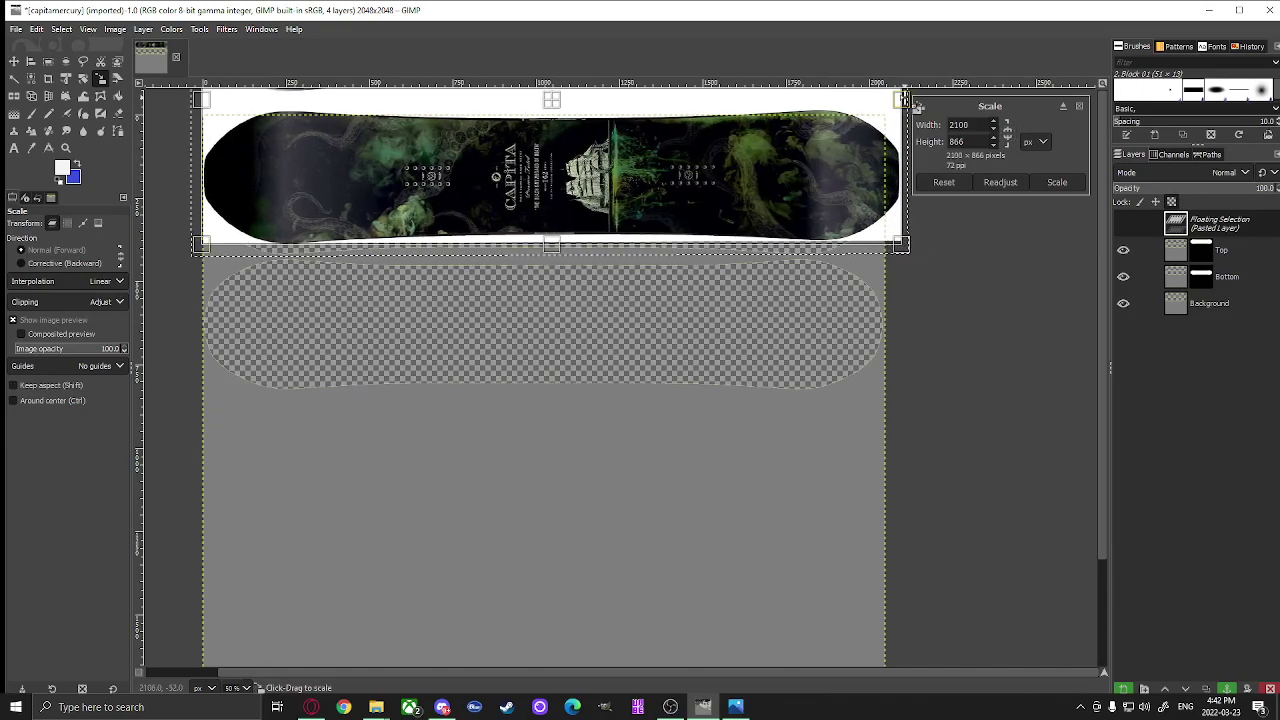
{"action": "left_click_drag", "start_coordinate": [553, 262], "coordinate": [561, 266]}
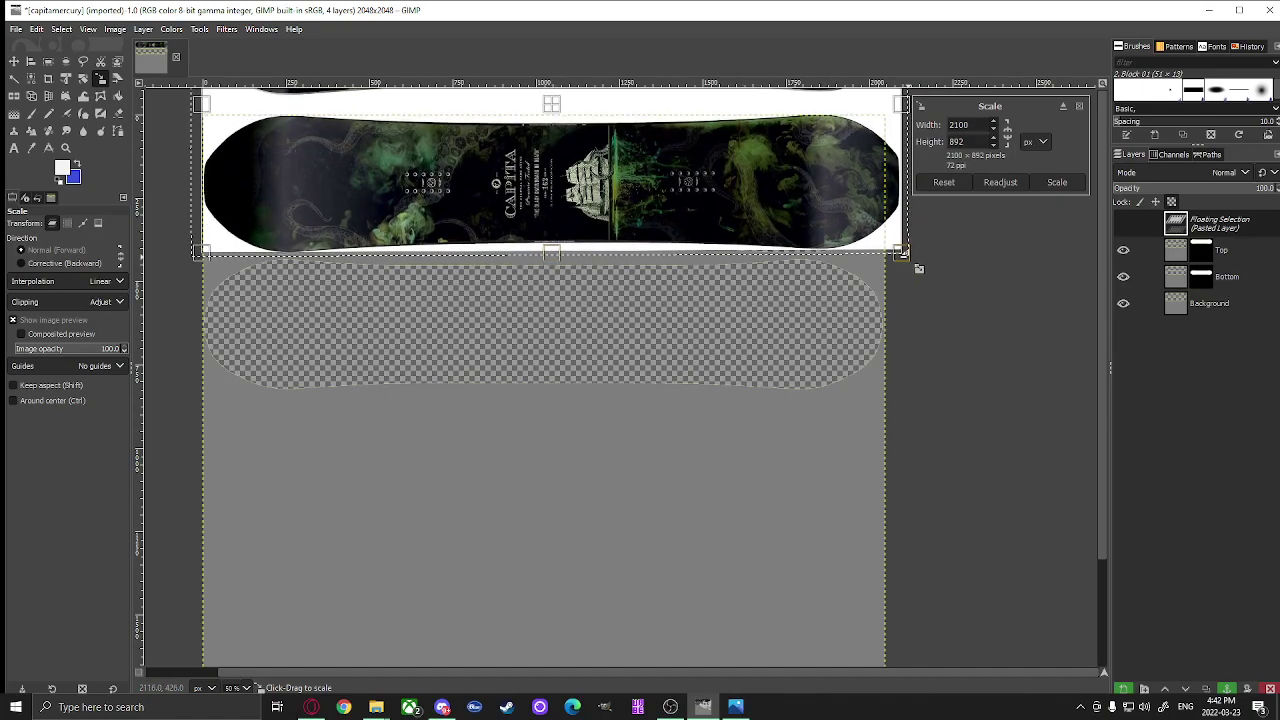
{"action": "mouse_move", "coordinate": [918, 268]}
{"action": "left_mouse_down"}
{"action": "mouse_move", "coordinate": [894, 266]}
{"action": "mouse_move", "coordinate": [903, 272]}
{"action": "left_mouse_up"}
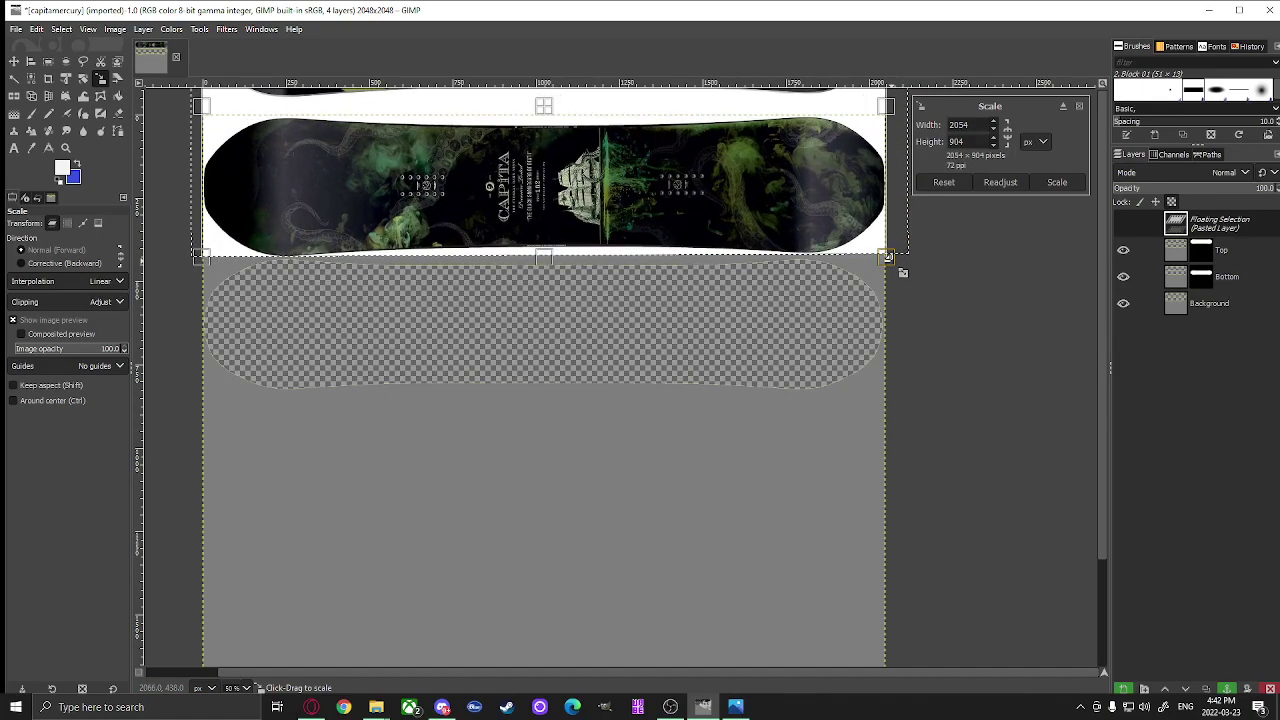
- Apply the scale, rescale the graphic's height to 917 px, and nudge it up-left
{"action": "left_click", "coordinate": [14, 61]}
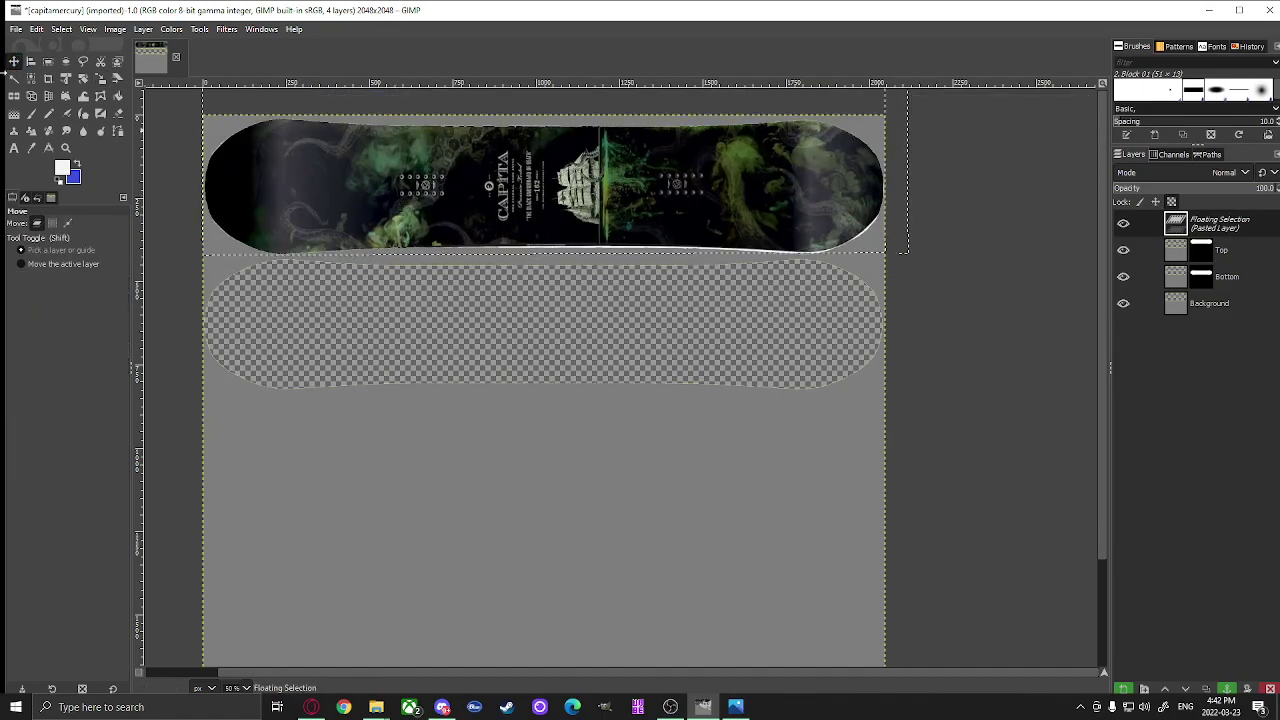
{"action": "left_click", "coordinate": [100, 78]}
{"action": "left_click", "coordinate": [610, 210]}
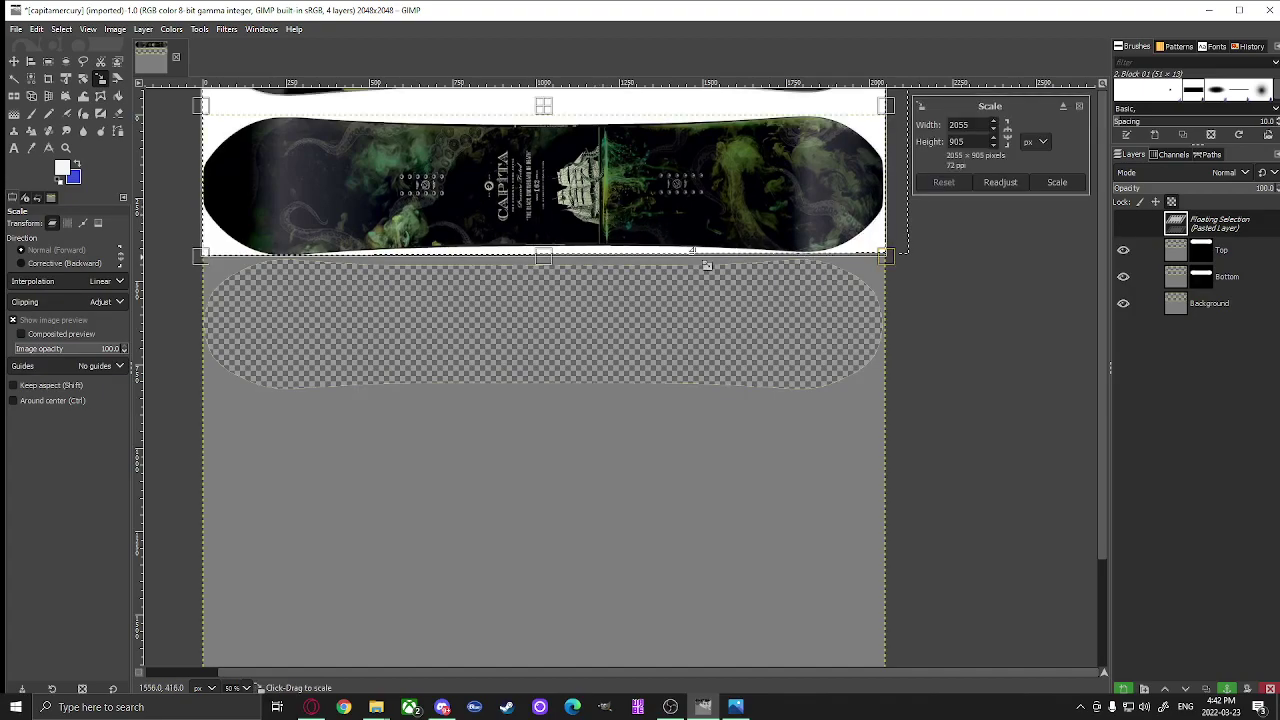
{"action": "left_click_drag", "start_coordinate": [558, 276], "coordinate": [558, 282]}
{"action": "left_click", "coordinate": [14, 62]}
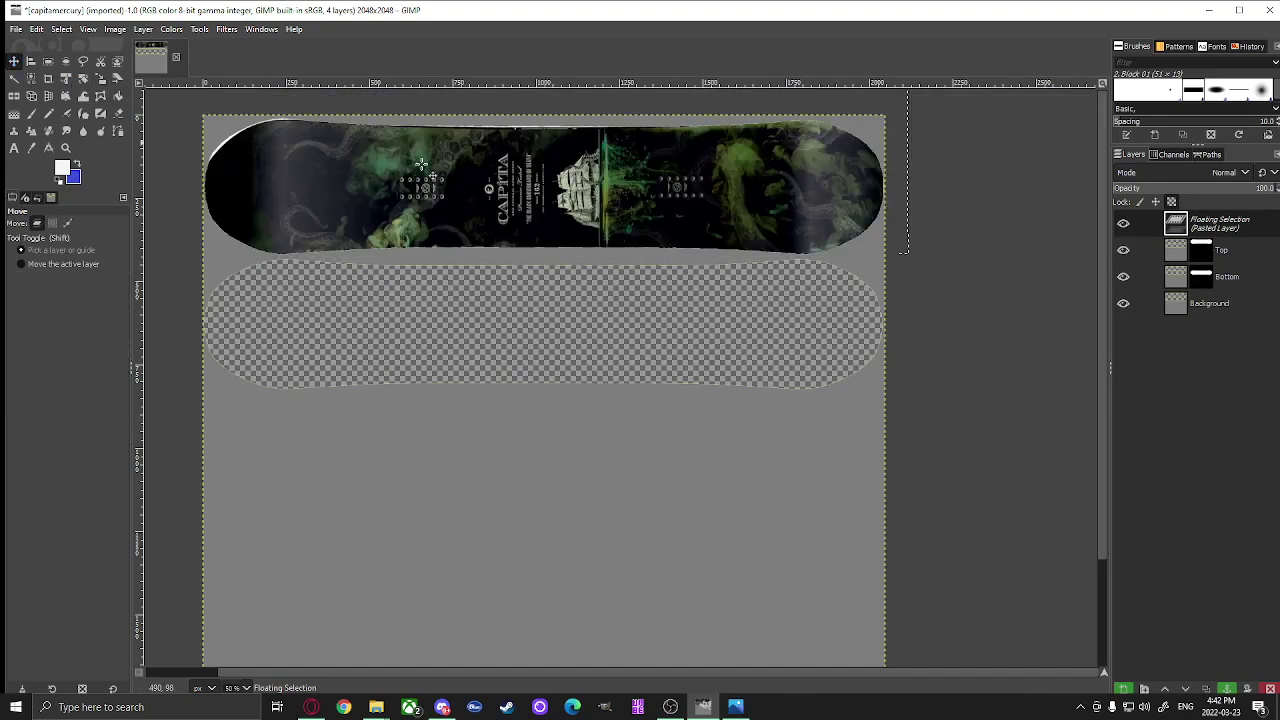
{"action": "left_click_drag", "start_coordinate": [428, 166], "coordinate": [426, 163]}
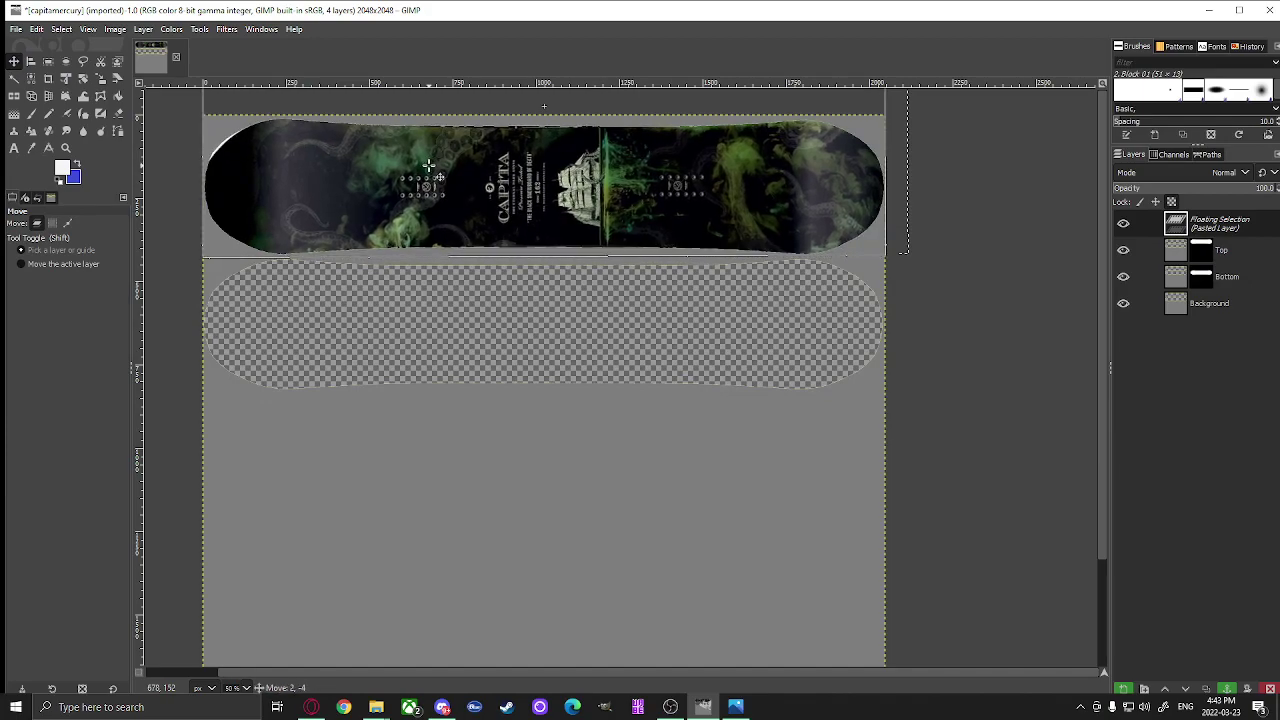
- Stretch the graphic's left and right edges, width about 2065, and apply over the top outline
{"action": "left_click", "coordinate": [100, 78]}
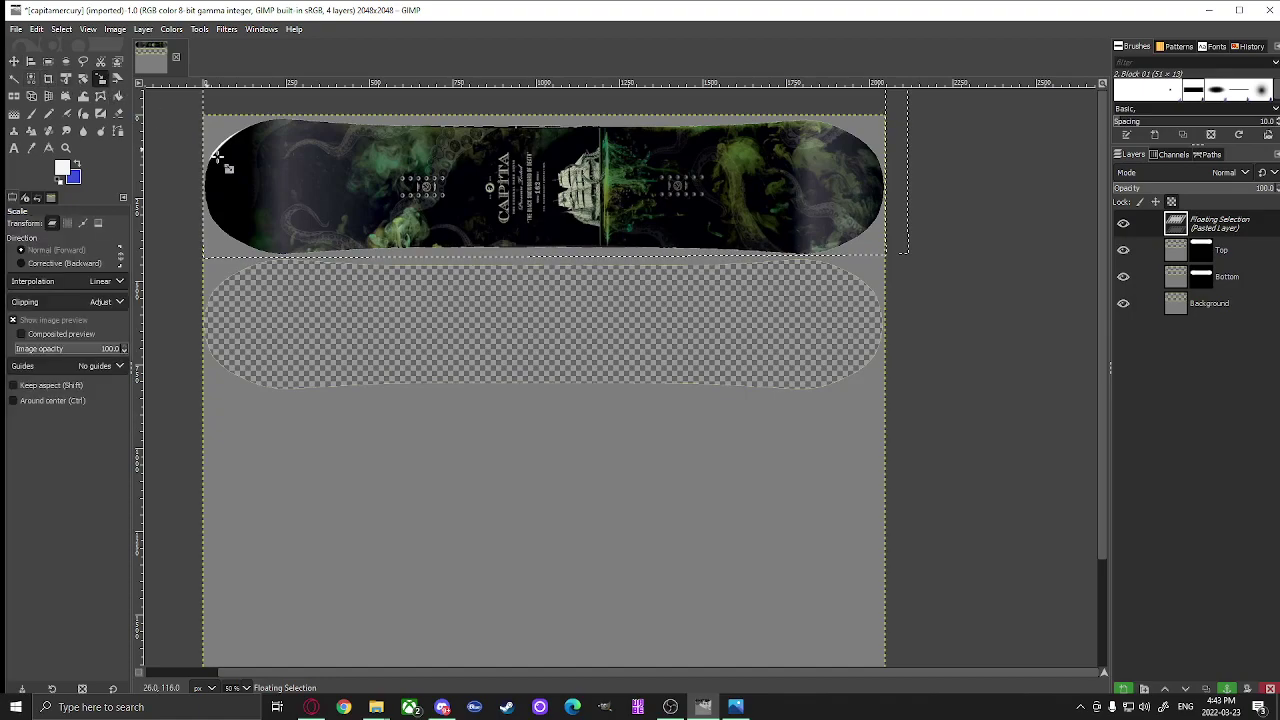
{"action": "left_click", "coordinate": [212, 161]}
{"action": "left_click_drag", "start_coordinate": [212, 121], "coordinate": [208, 122]}
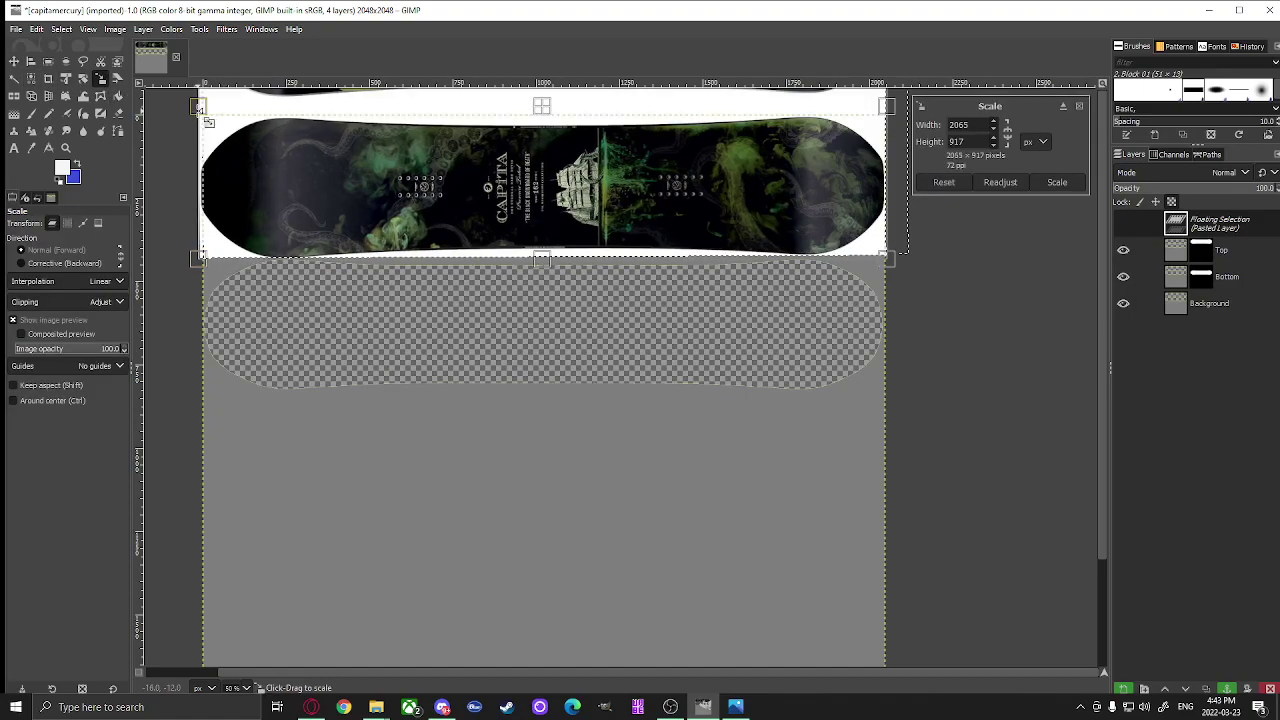
{"action": "scroll", "coordinate": [280, 150], "scroll_direction": "down", "scroll_amount": 3}
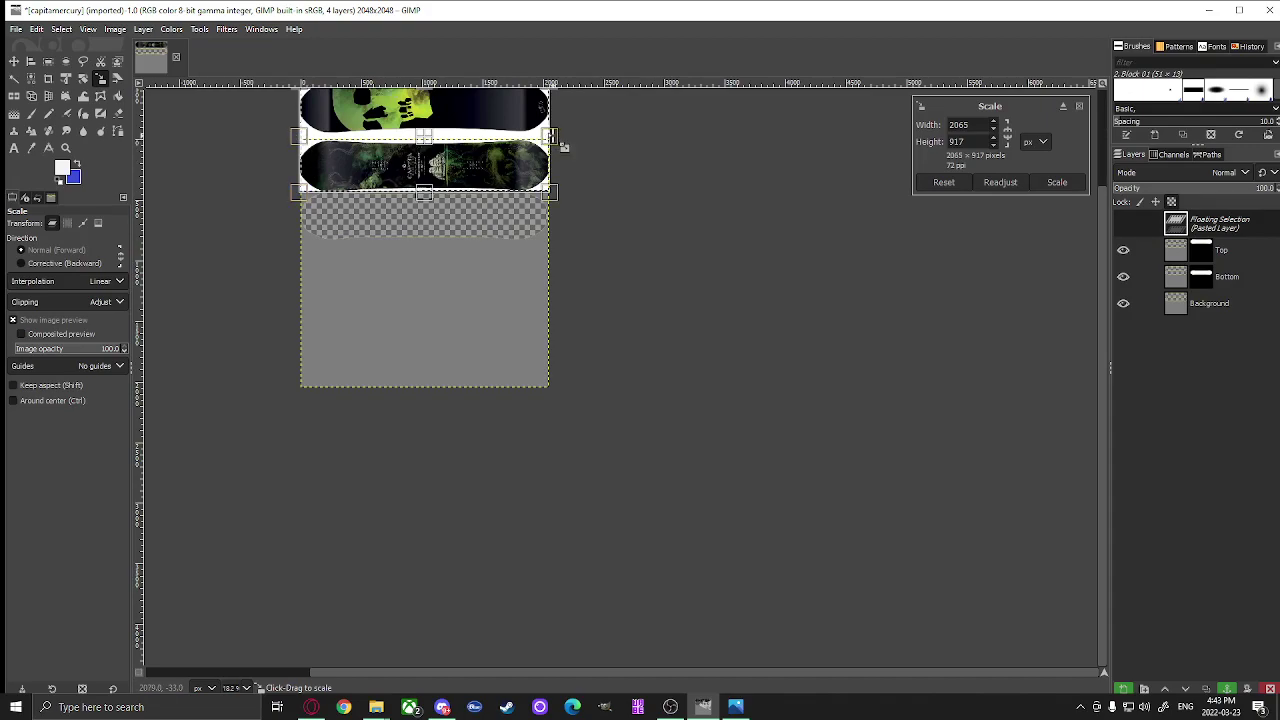
{"action": "left_click_drag", "start_coordinate": [556, 131], "coordinate": [546, 196]}
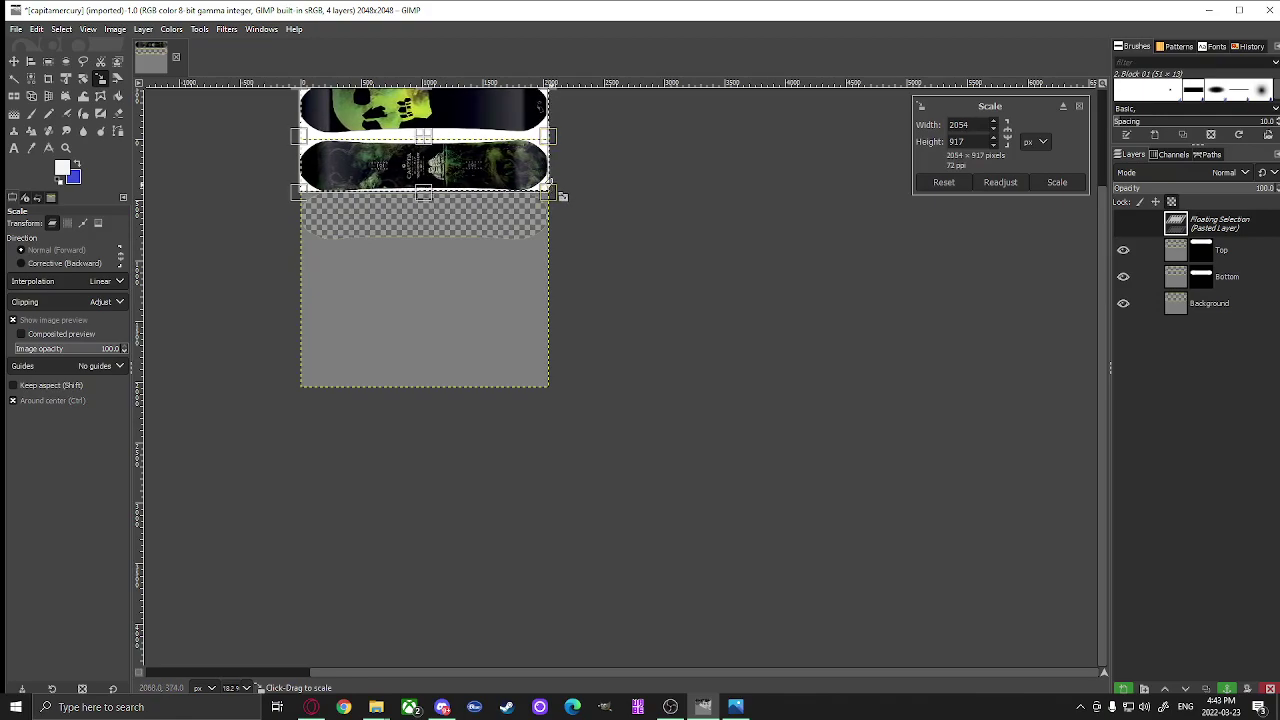
{"action": "scroll", "coordinate": [562, 196], "scroll_direction": "up", "scroll_amount": 4}
{"action": "scroll", "coordinate": [542, 145], "scroll_direction": "down", "scroll_amount": 2}
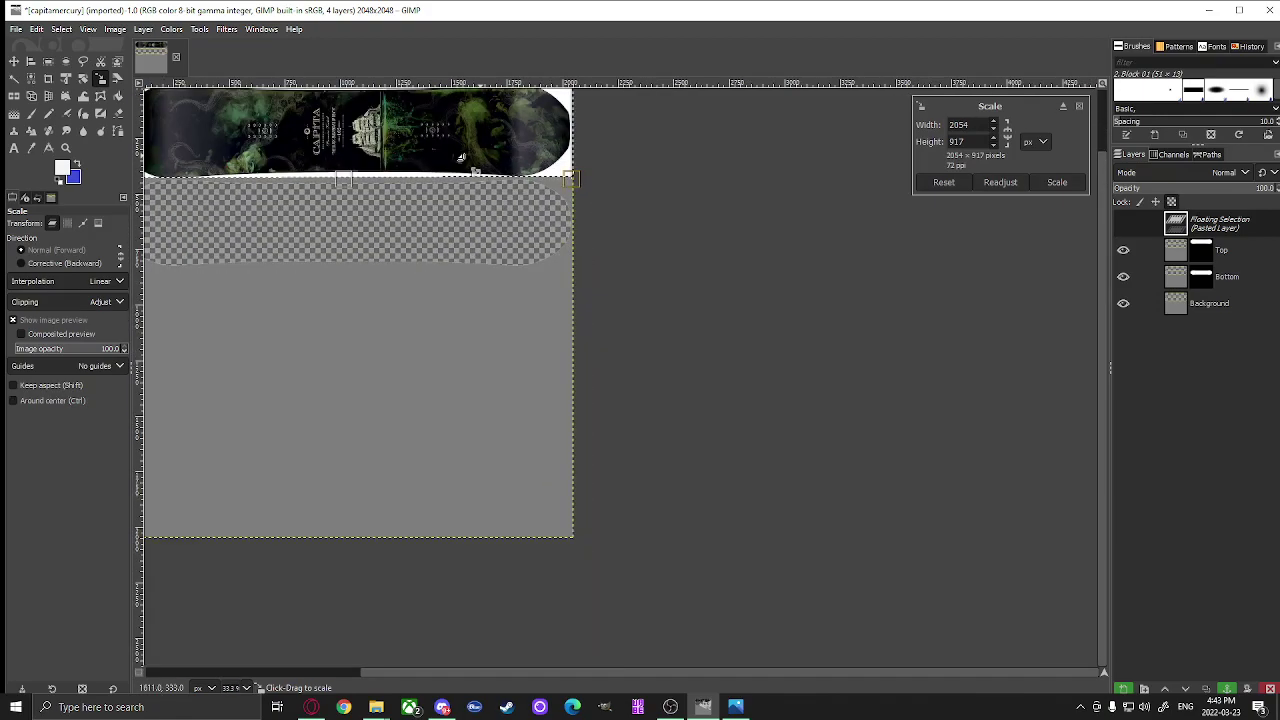
{"action": "scroll", "coordinate": [461, 158], "scroll_direction": "up", "scroll_amount": 2}
{"action": "scroll", "coordinate": [426, 218], "scroll_direction": "down", "scroll_amount": 3}
{"action": "scroll", "coordinate": [430, 218], "scroll_direction": "up", "scroll_amount": 5}
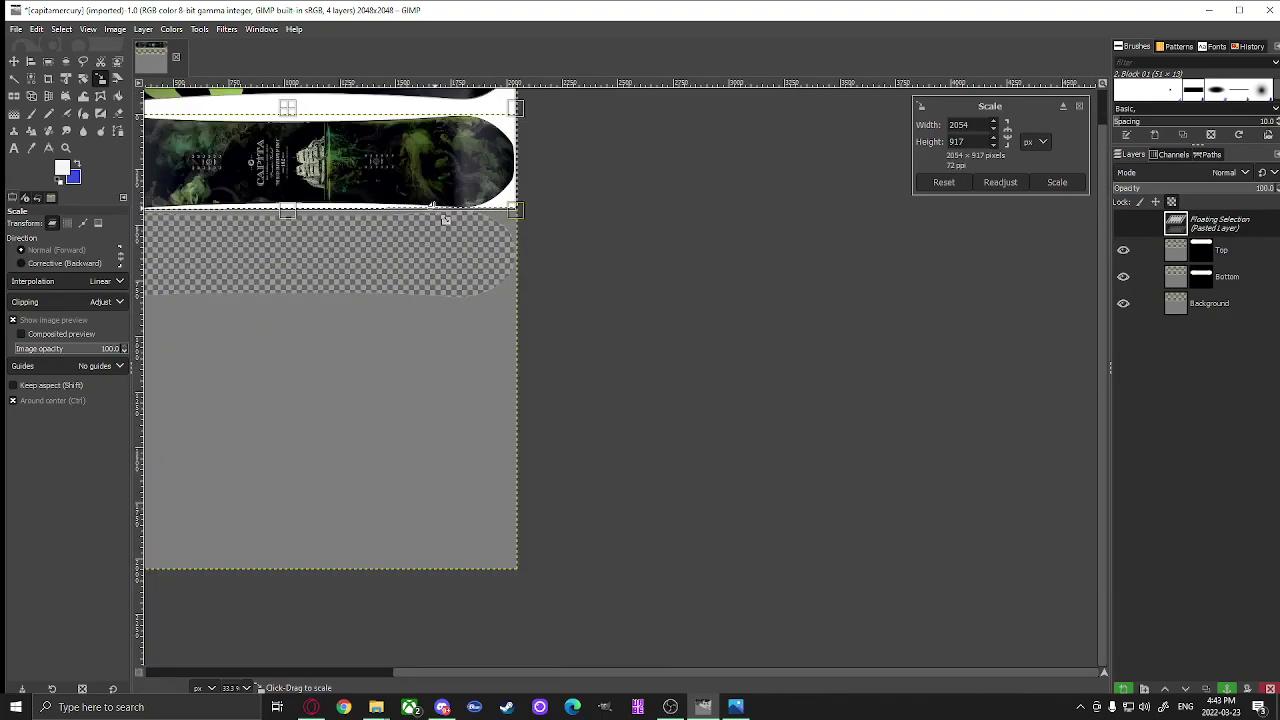
{"action": "scroll", "coordinate": [444, 219], "scroll_direction": "down", "scroll_amount": 3}
{"action": "scroll", "coordinate": [444, 219], "scroll_direction": "up", "scroll_amount": 1}
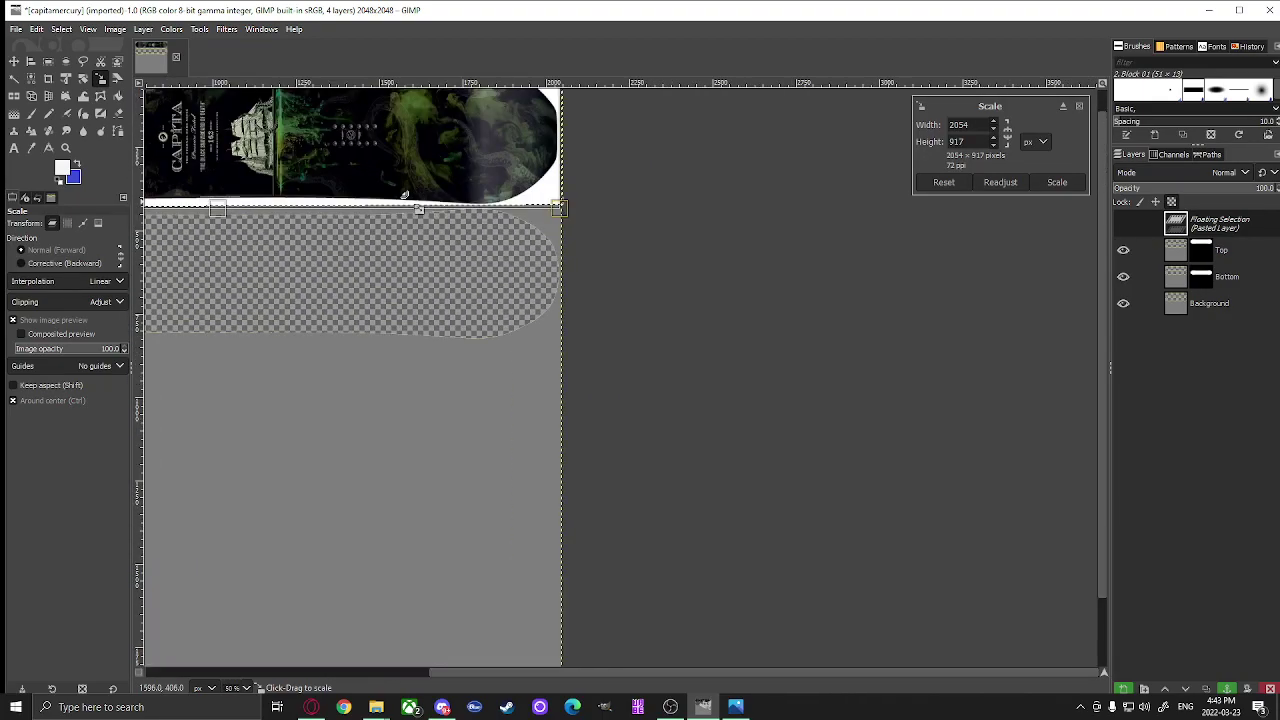
{"action": "scroll", "coordinate": [384, 183], "scroll_direction": "down", "scroll_amount": 1}
{"action": "scroll", "coordinate": [263, 580], "scroll_direction": "left", "scroll_amount": 8}
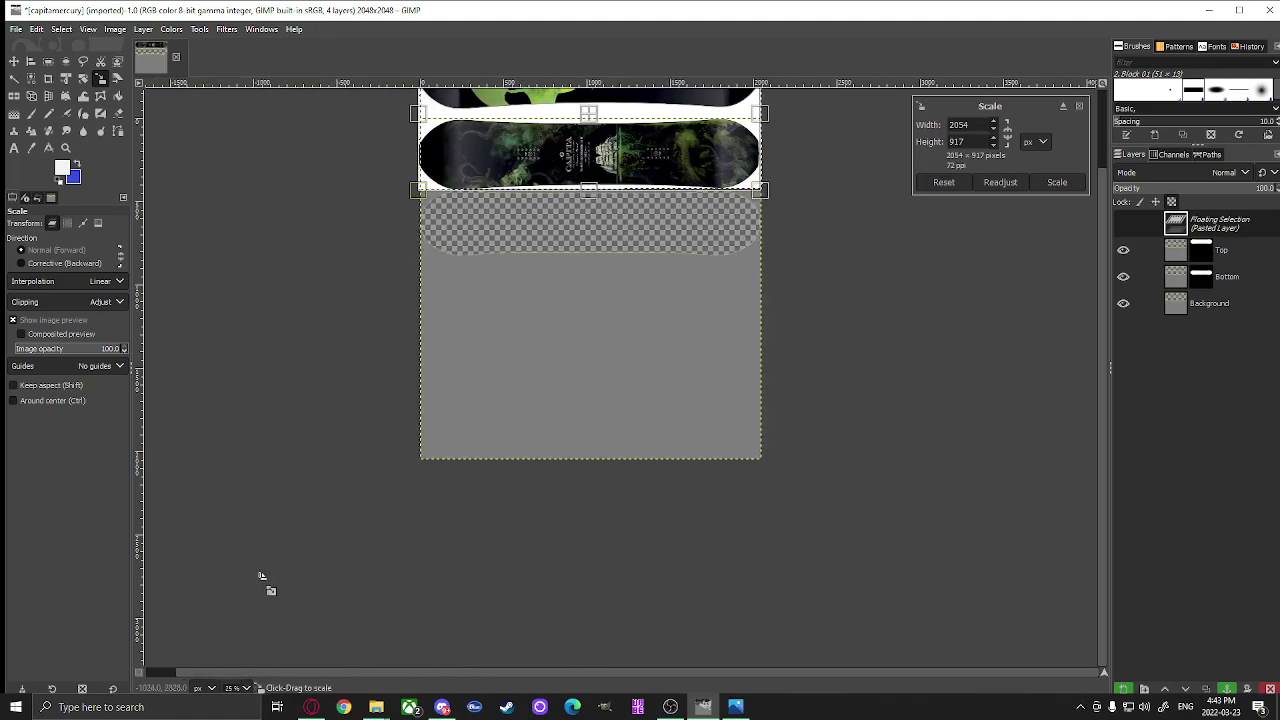
{"action": "scroll", "coordinate": [649, 243], "scroll_direction": "up", "scroll_amount": 1}
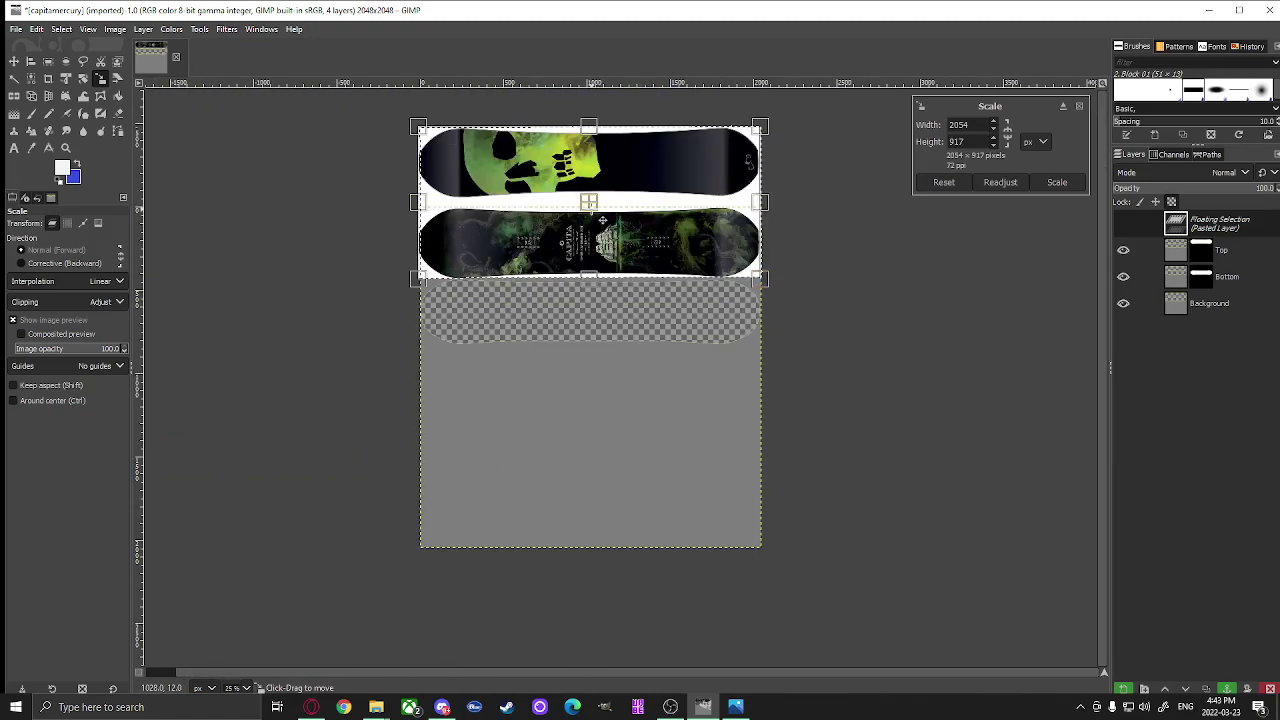
{"action": "left_click_drag", "start_coordinate": [602, 219], "coordinate": [594, 255]}
{"action": "left_click", "coordinate": [14, 61]}
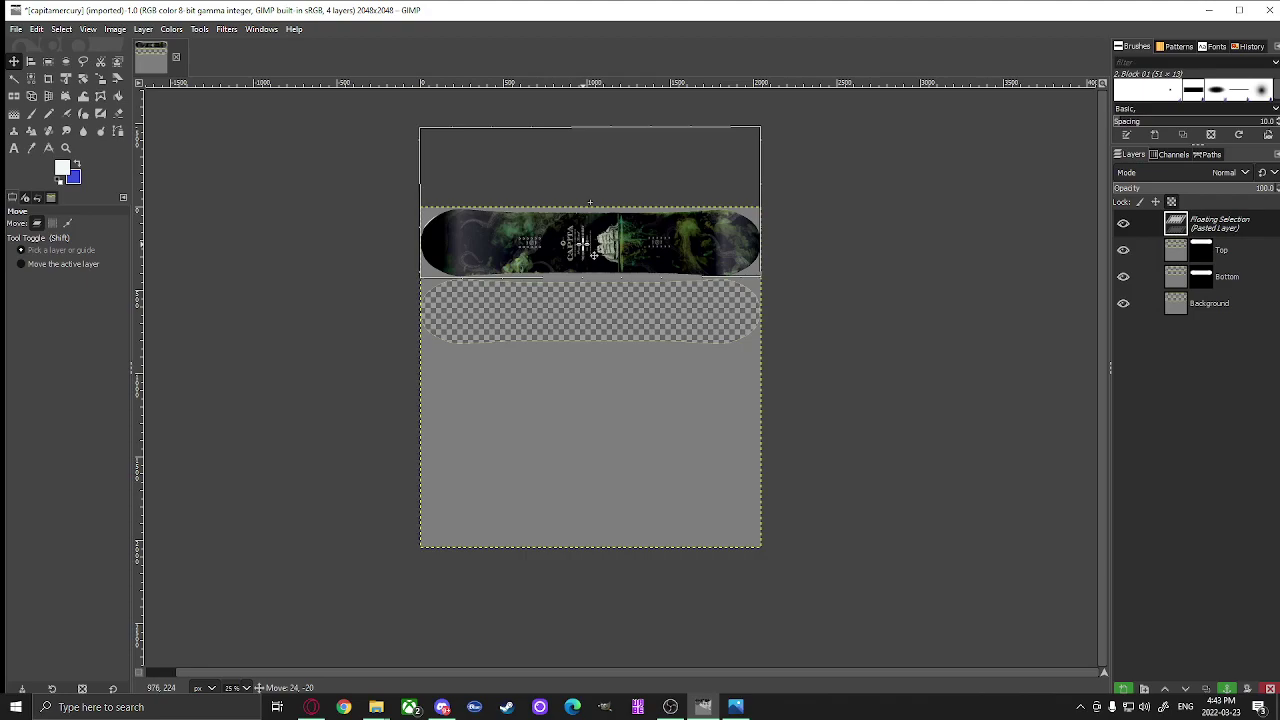
{"action": "scroll", "coordinate": [594, 255], "scroll_direction": "up", "scroll_amount": 3}
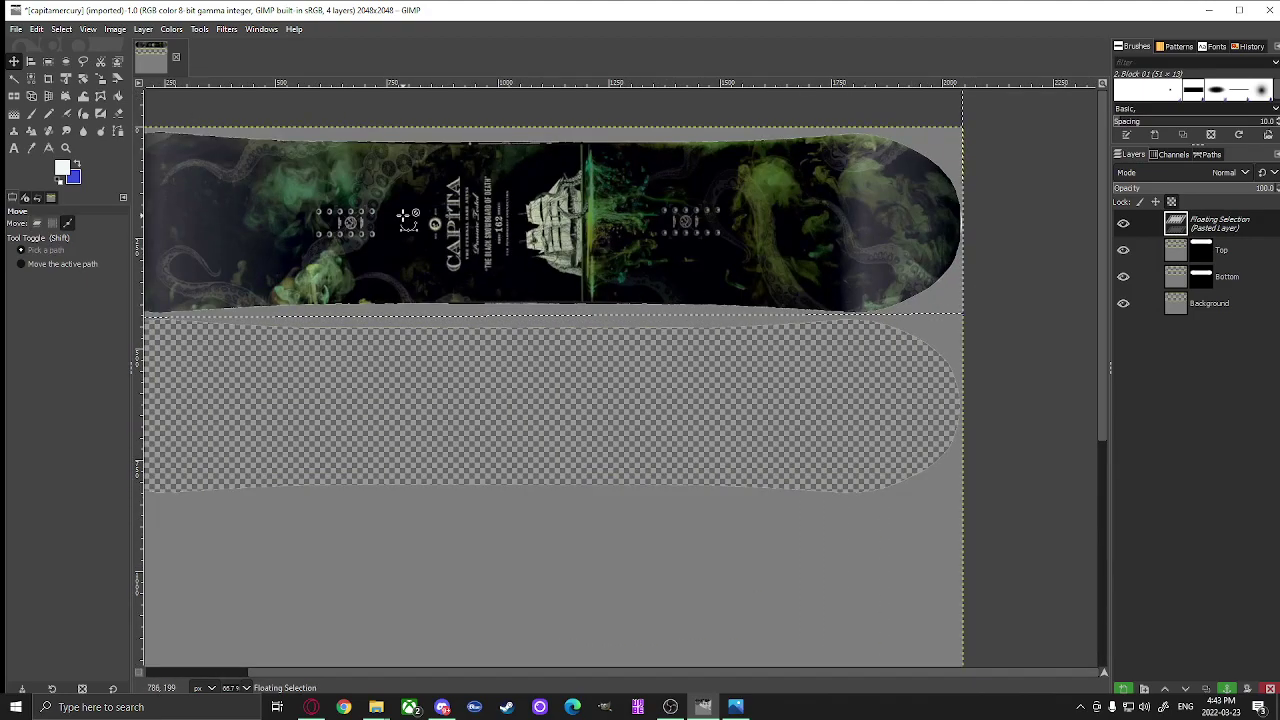
{"action": "scroll", "coordinate": [385, 214], "scroll_direction": "down", "scroll_amount": 2}
{"action": "scroll", "coordinate": [317, 200], "scroll_direction": "up", "scroll_amount": 1}
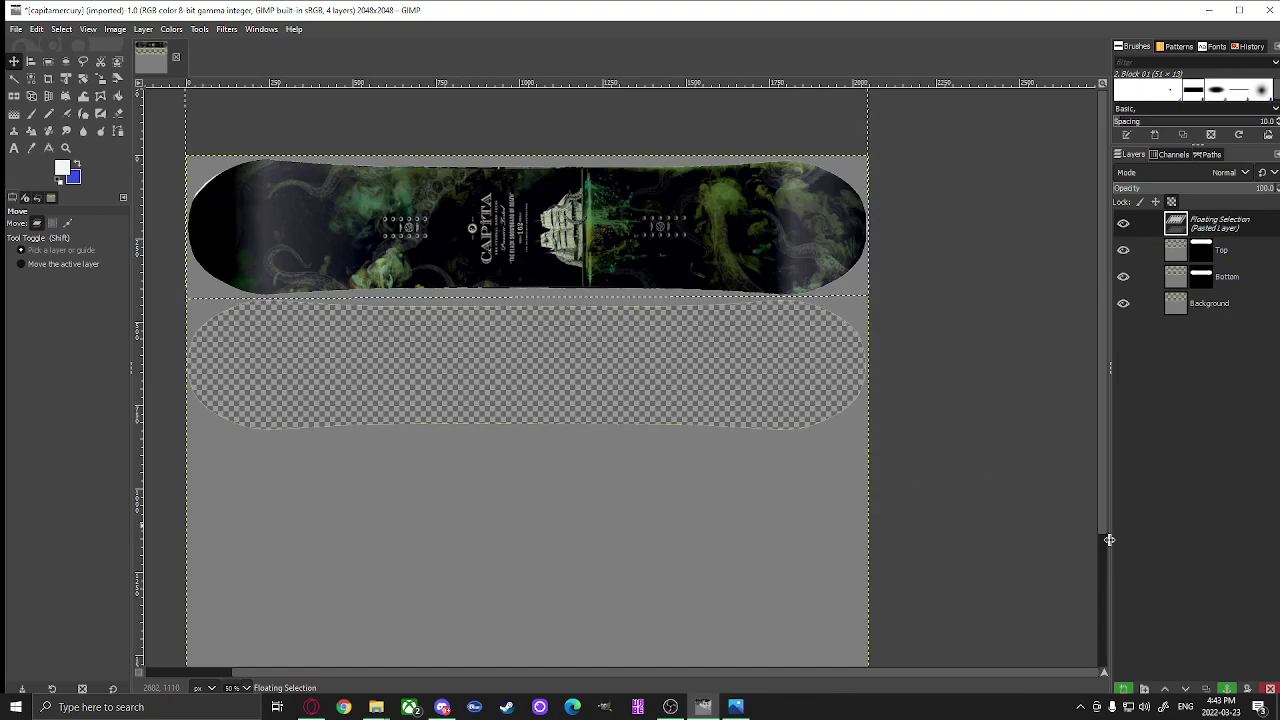
- Copy the pasted deck graphic to the clipboard and anchor it into the Top layer
{"action": "right_click", "coordinate": [558, 242]}
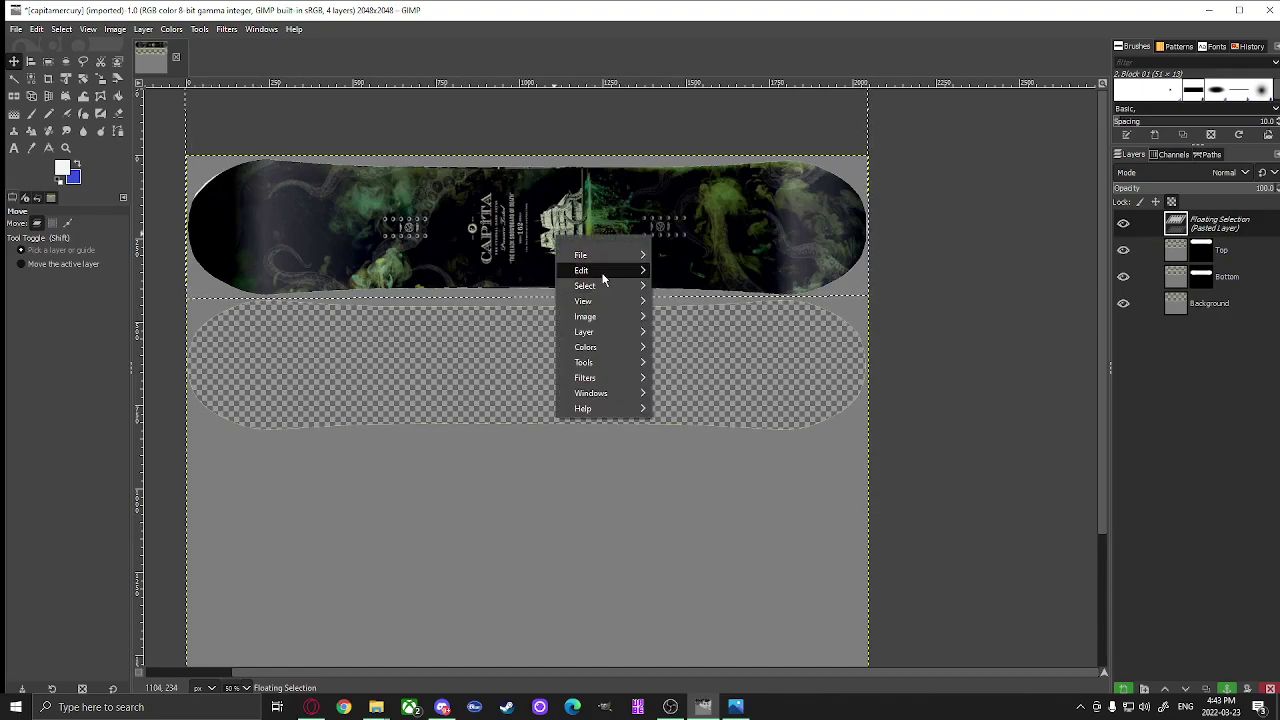
{"action": "key", "text": "Escape"}
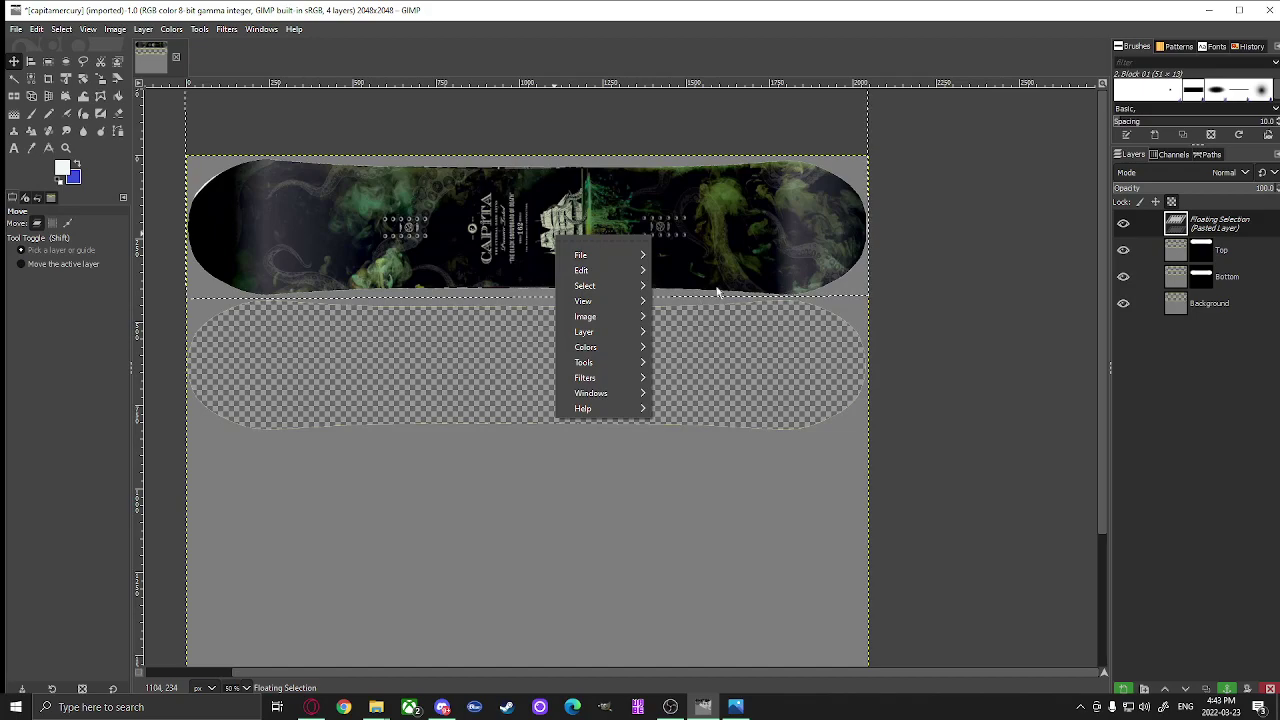
{"action": "mouse_move", "coordinate": [646, 272]}
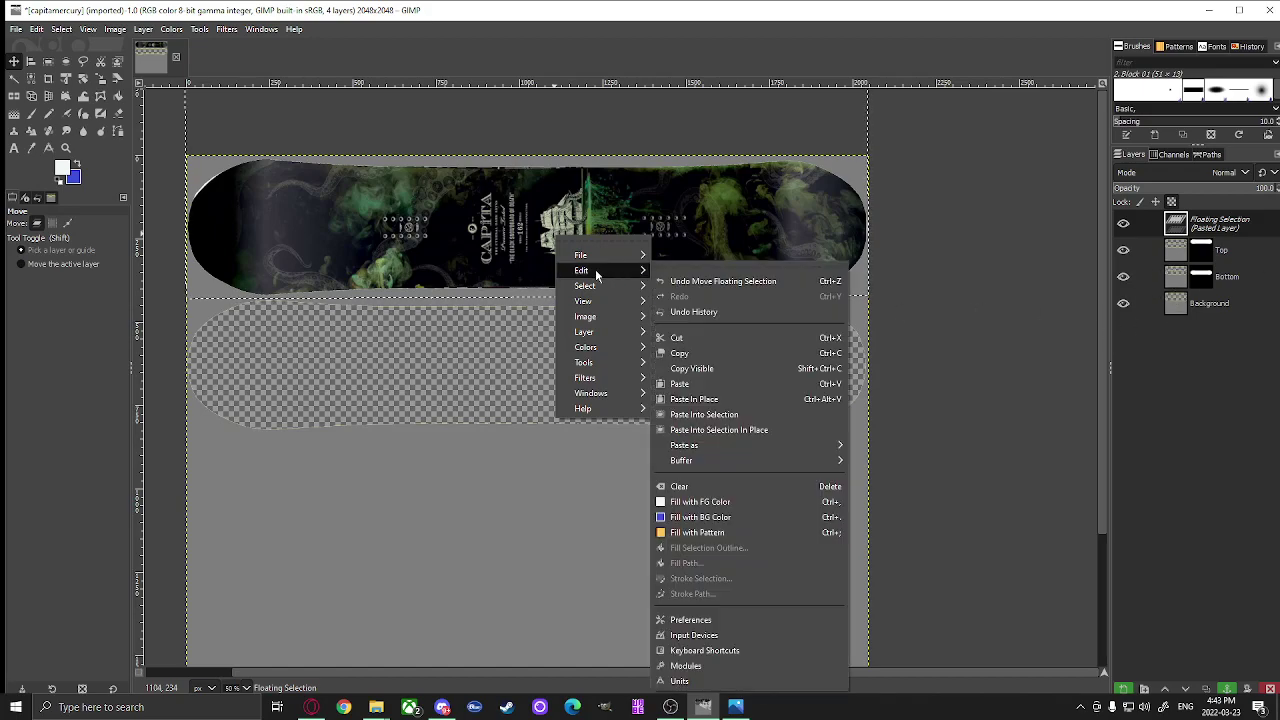
{"action": "left_click", "coordinate": [700, 352]}
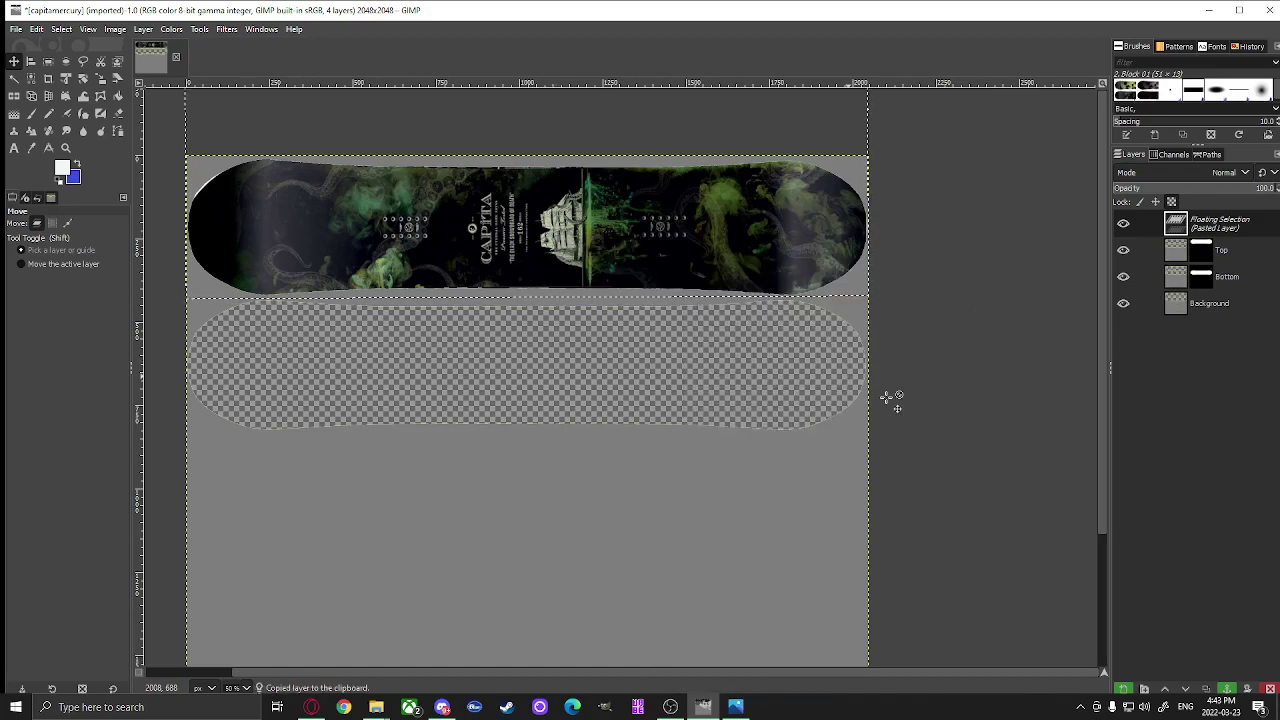
{"action": "left_click", "coordinate": [1229, 690]}
{"action": "scroll", "coordinate": [310, 213], "scroll_direction": "up", "scroll_amount": 3}
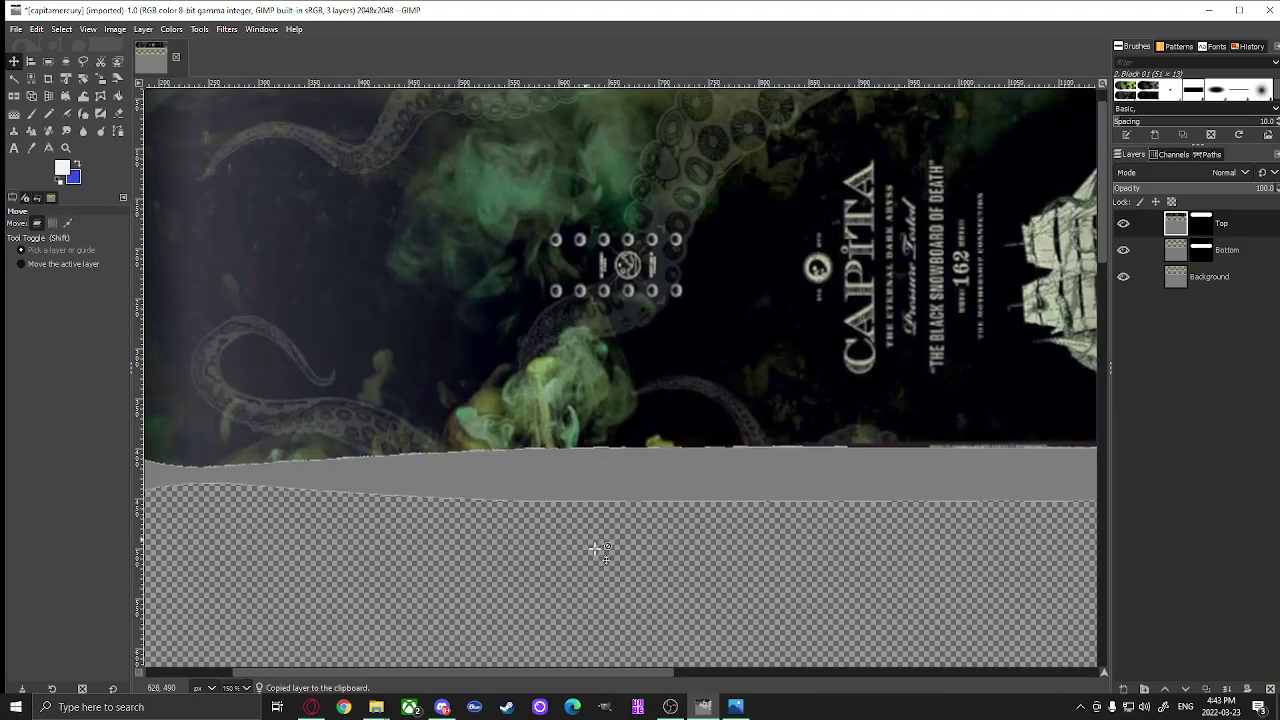
{"action": "left_click_drag", "start_coordinate": [653, 677], "coordinate": [368, 573]}
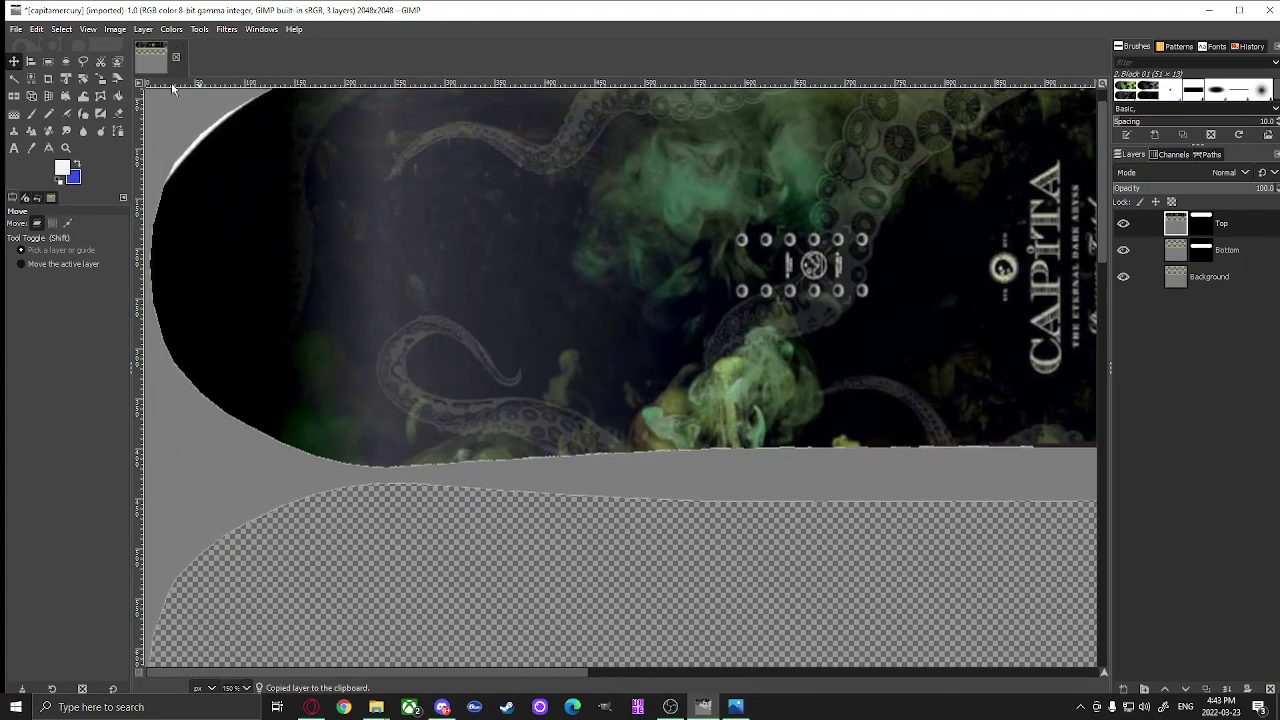
{"action": "scroll", "coordinate": [233, 175], "scroll_direction": "up", "scroll_amount": 1}
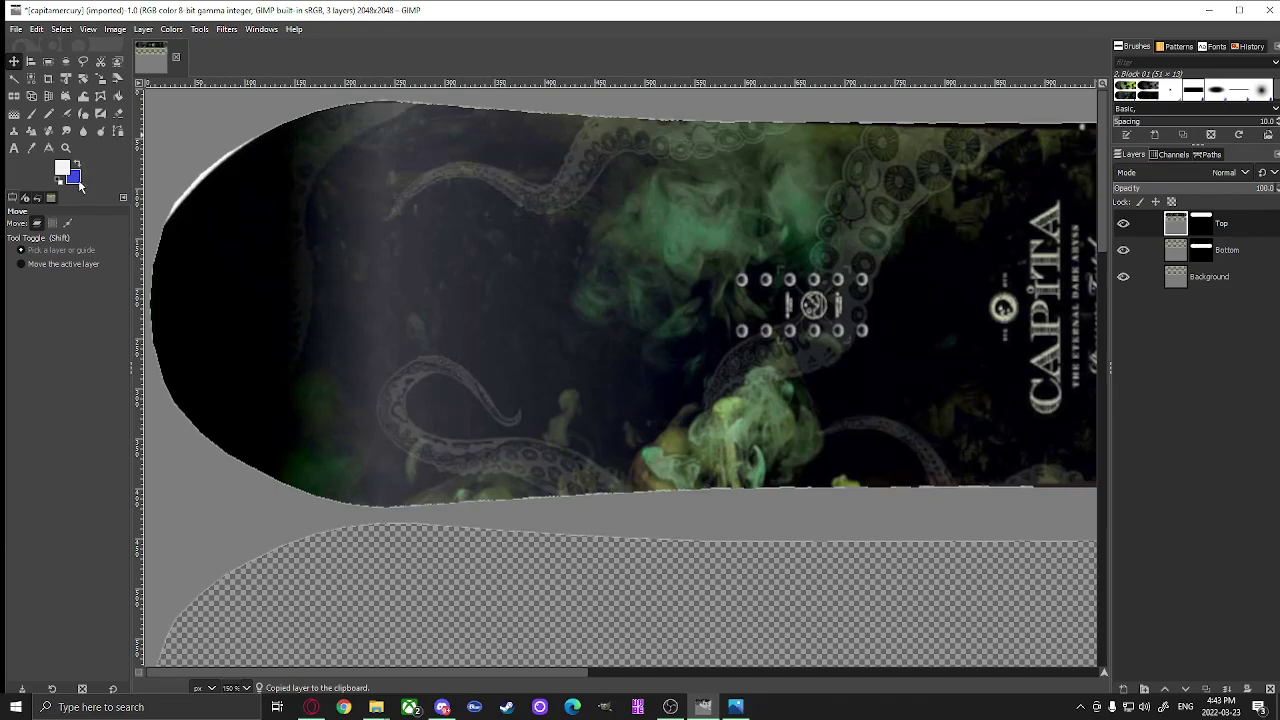
- Set the foreground colour to black sampled from the board
{"action": "left_click", "coordinate": [62, 168]}
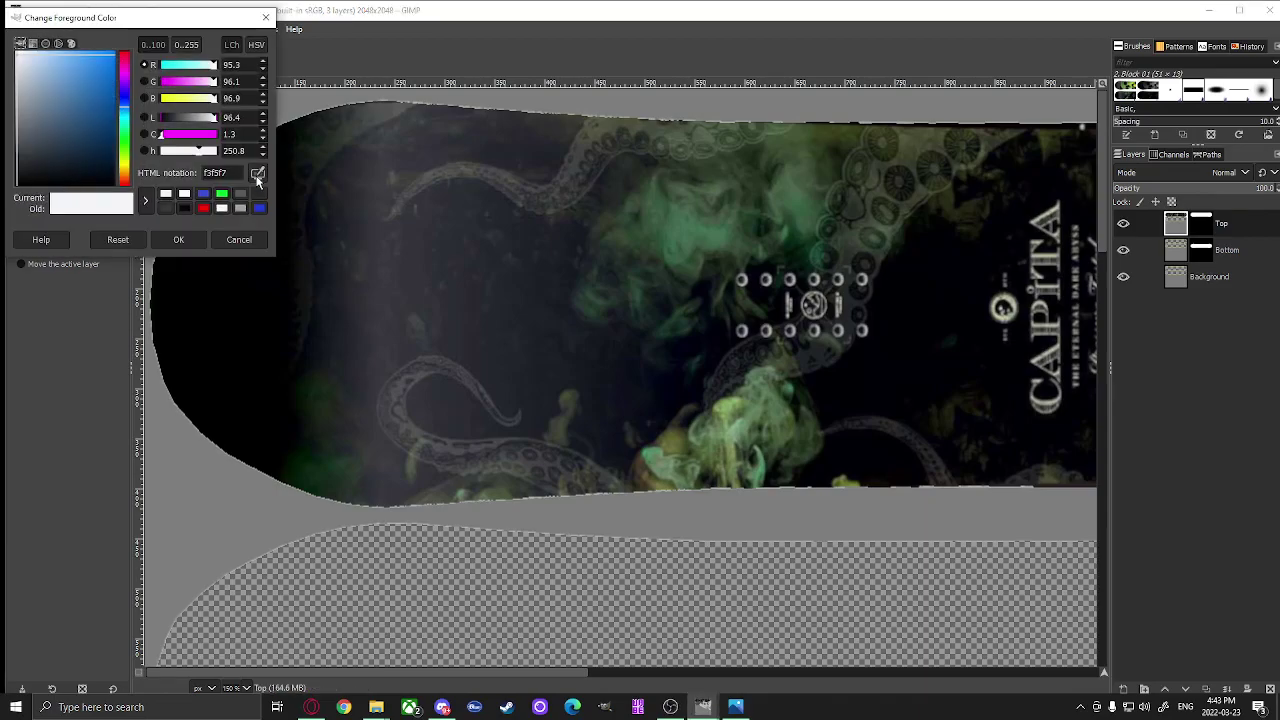
{"action": "left_click", "coordinate": [194, 287]}
{"action": "left_click", "coordinate": [177, 242]}
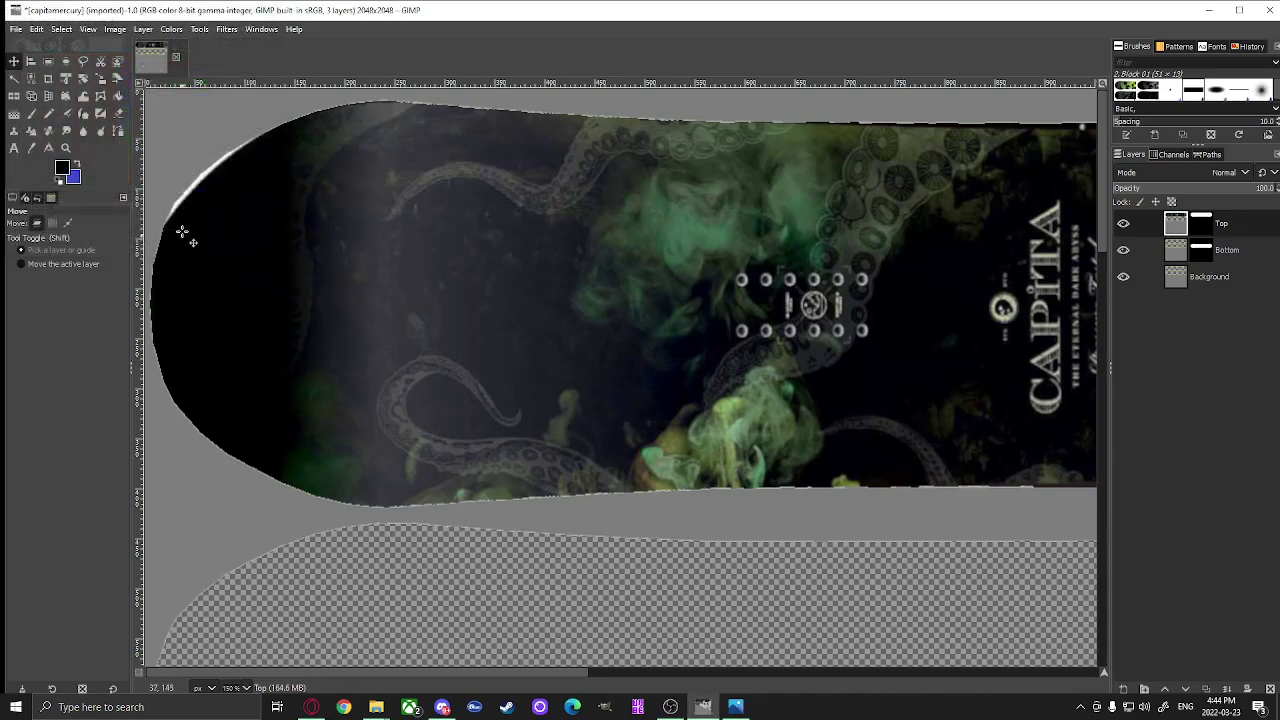
- Paint black over the white edge at the top board's left end with the Hardness 025 brush
{"action": "left_click", "coordinate": [32, 114]}
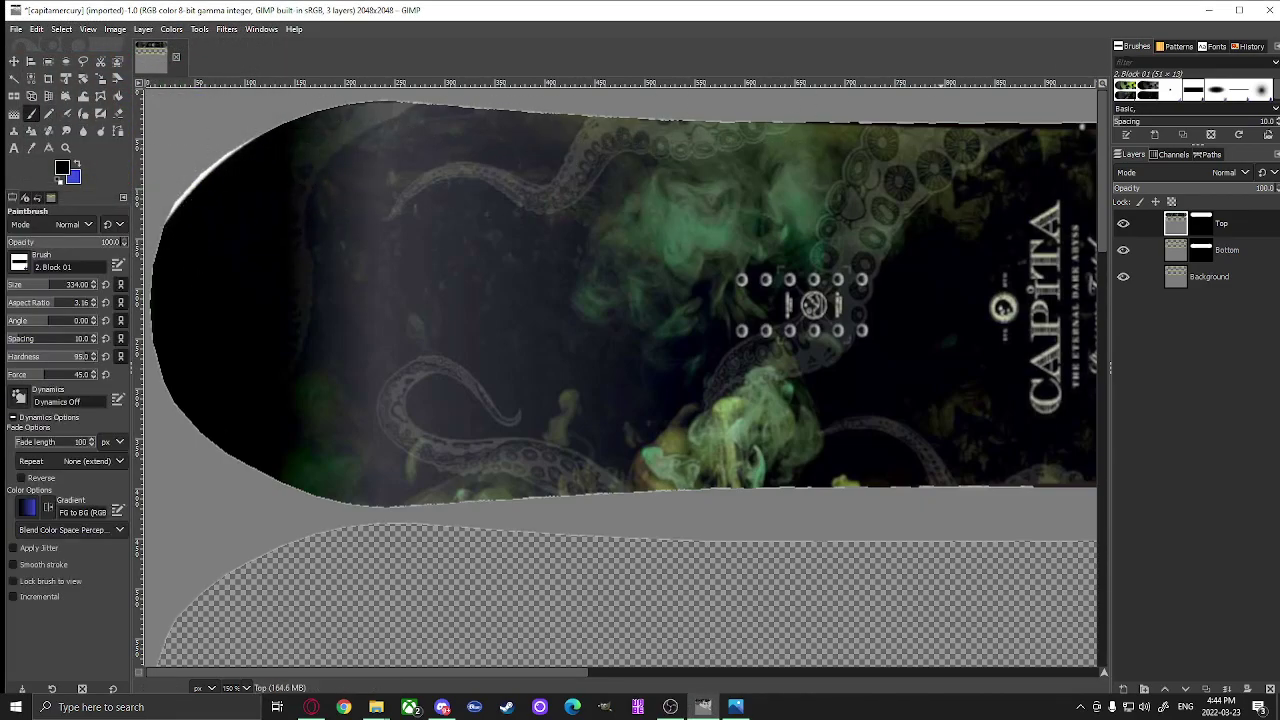
{"action": "left_click", "coordinate": [1246, 97]}
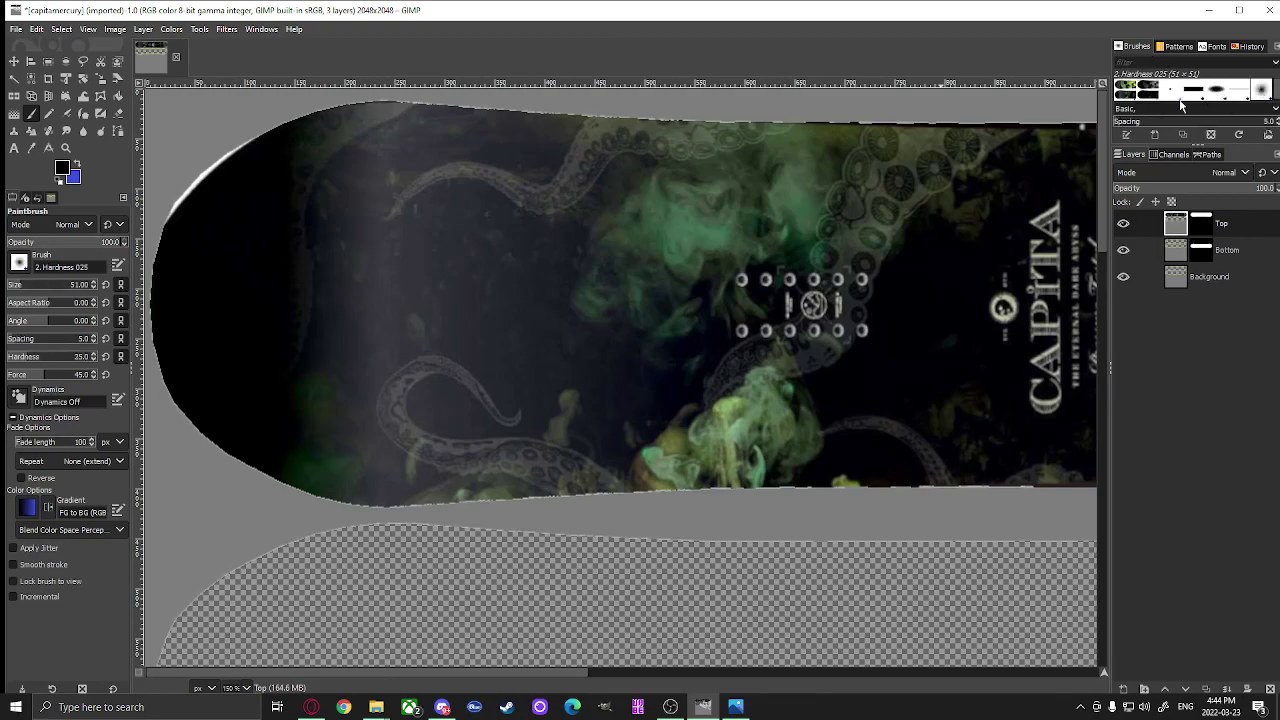
{"action": "scroll", "coordinate": [1181, 100], "scroll_direction": "down", "scroll_amount": 5}
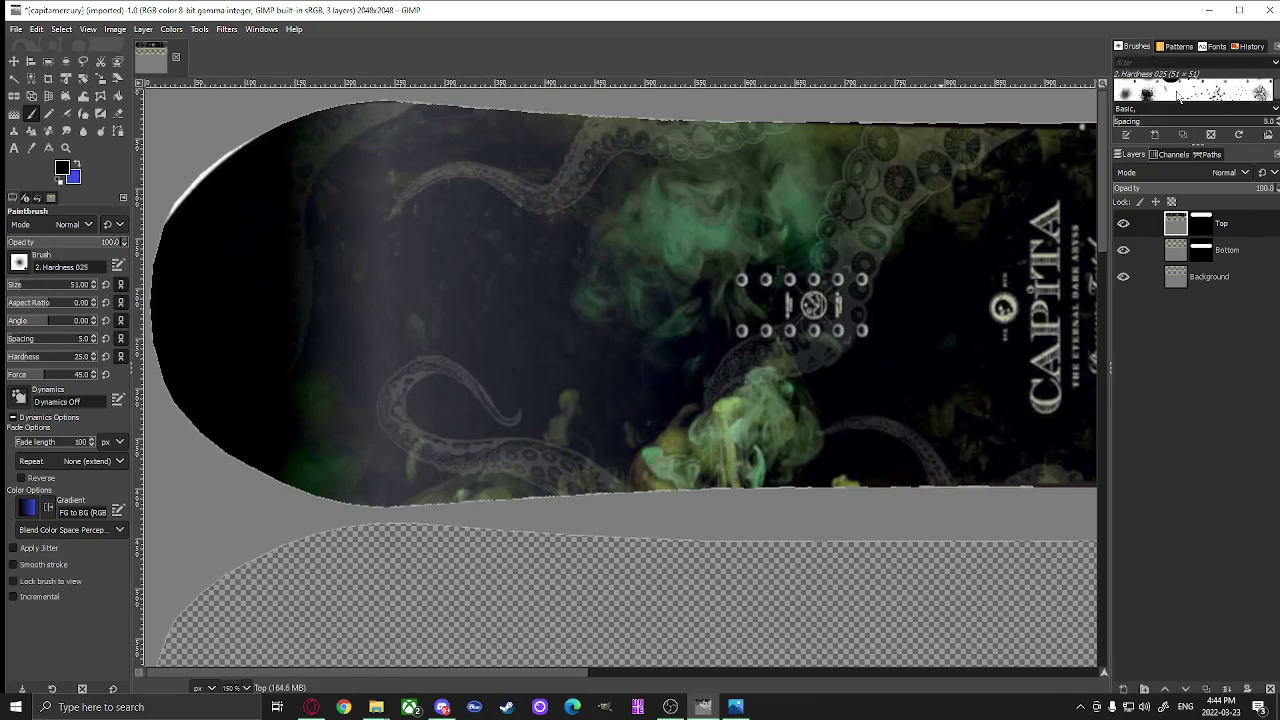
{"action": "scroll", "coordinate": [1178, 97], "scroll_direction": "up", "scroll_amount": 8}
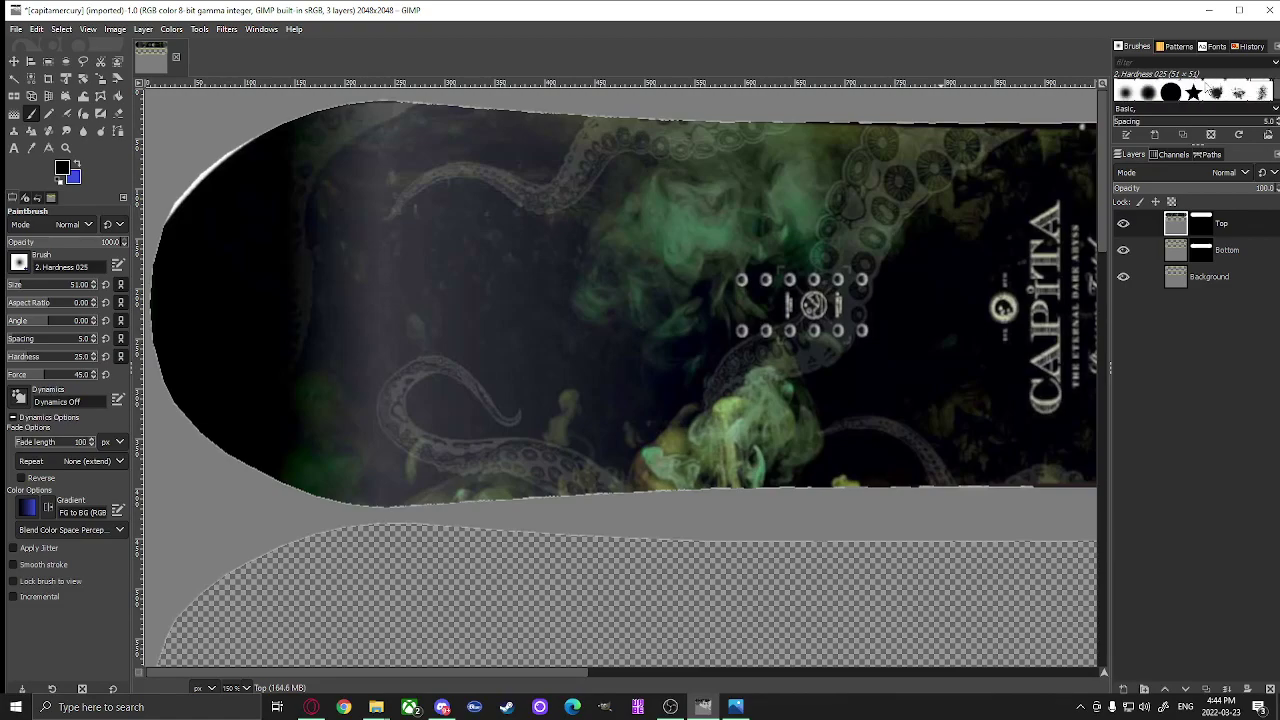
{"action": "scroll", "coordinate": [1186, 92], "scroll_direction": "down", "scroll_amount": 2}
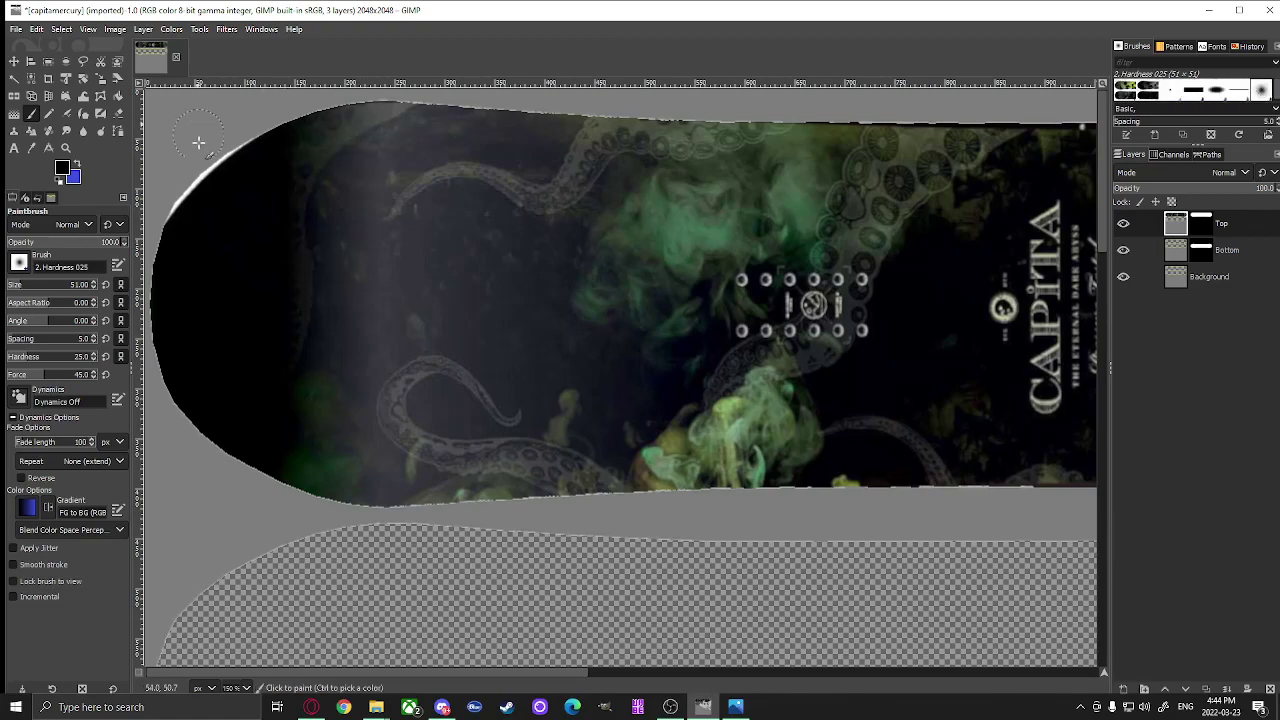
{"action": "mouse_move", "coordinate": [189, 177]}
{"action": "left_mouse_down"}
{"action": "mouse_move", "coordinate": [274, 136]}
{"action": "mouse_move", "coordinate": [222, 162]}
{"action": "mouse_move", "coordinate": [161, 235]}
{"action": "mouse_move", "coordinate": [196, 189]}
{"action": "left_mouse_up"}
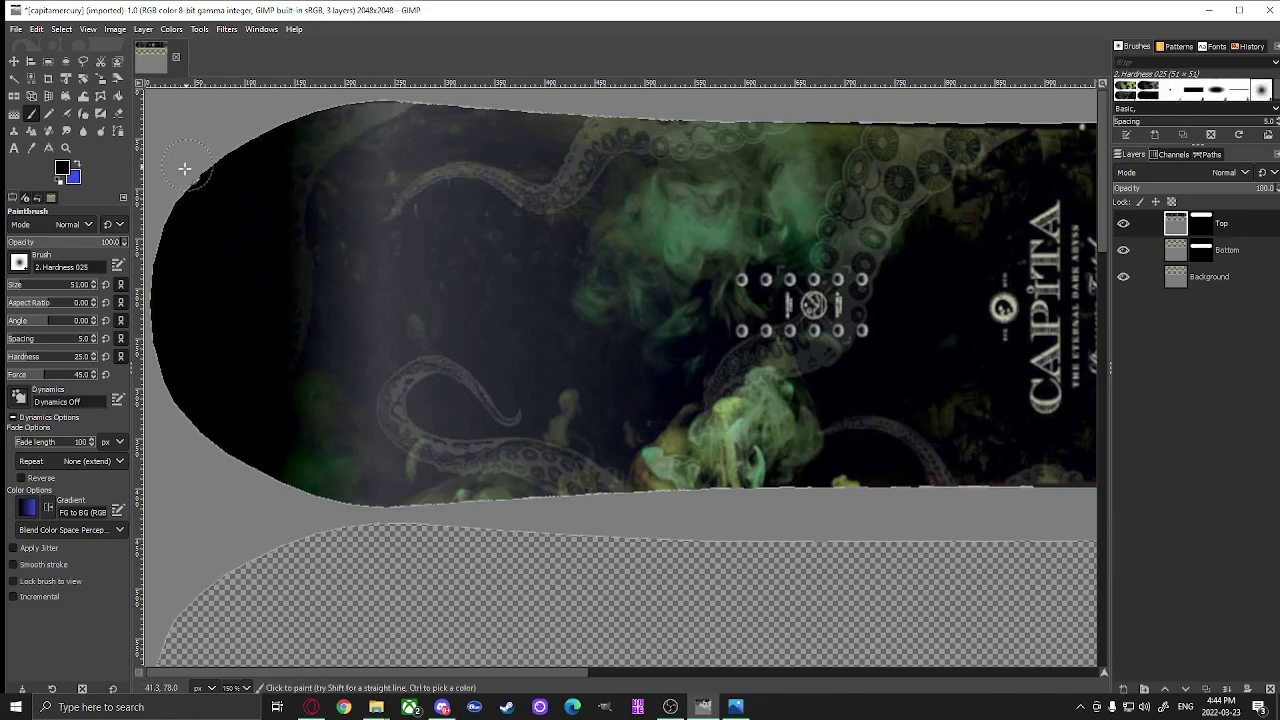
{"action": "scroll", "coordinate": [315, 158], "scroll_direction": "down", "scroll_amount": 2}
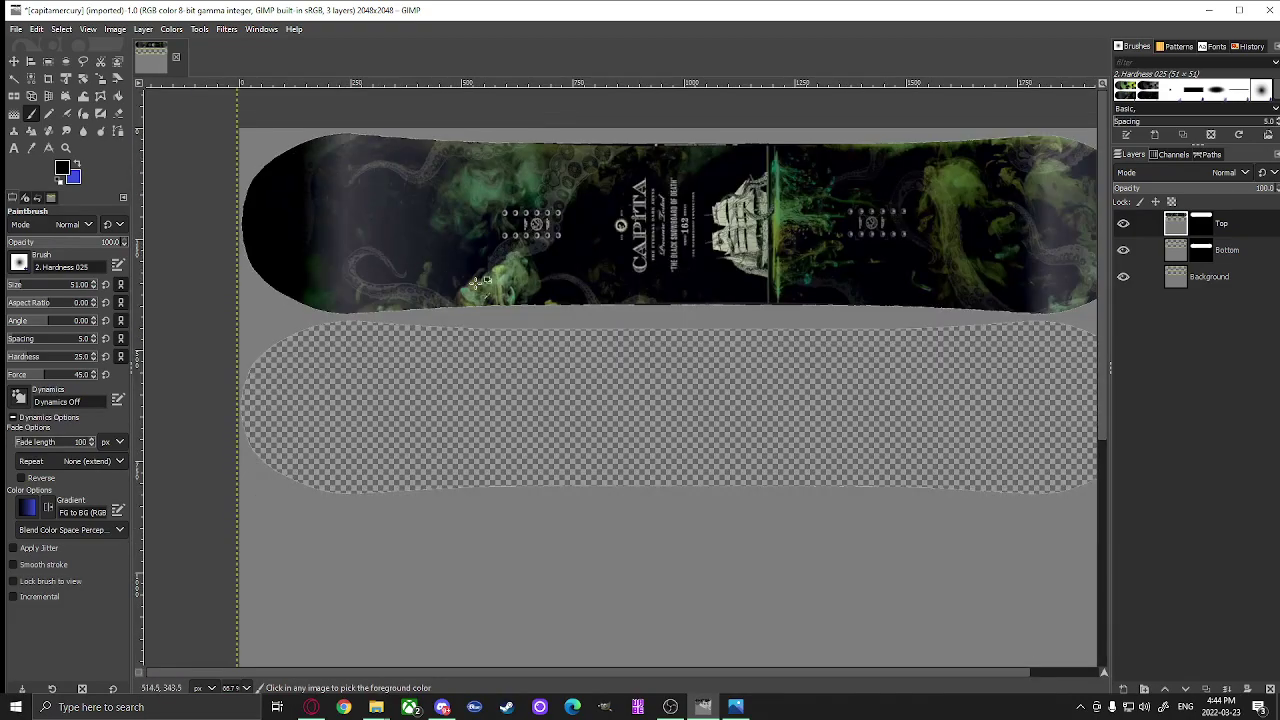
{"action": "scroll", "coordinate": [820, 297], "scroll_direction": "down", "scroll_amount": 3}
- Select the Bottom layer and paste the skull board graphic onto it
{"action": "left_click", "coordinate": [1185, 249]}
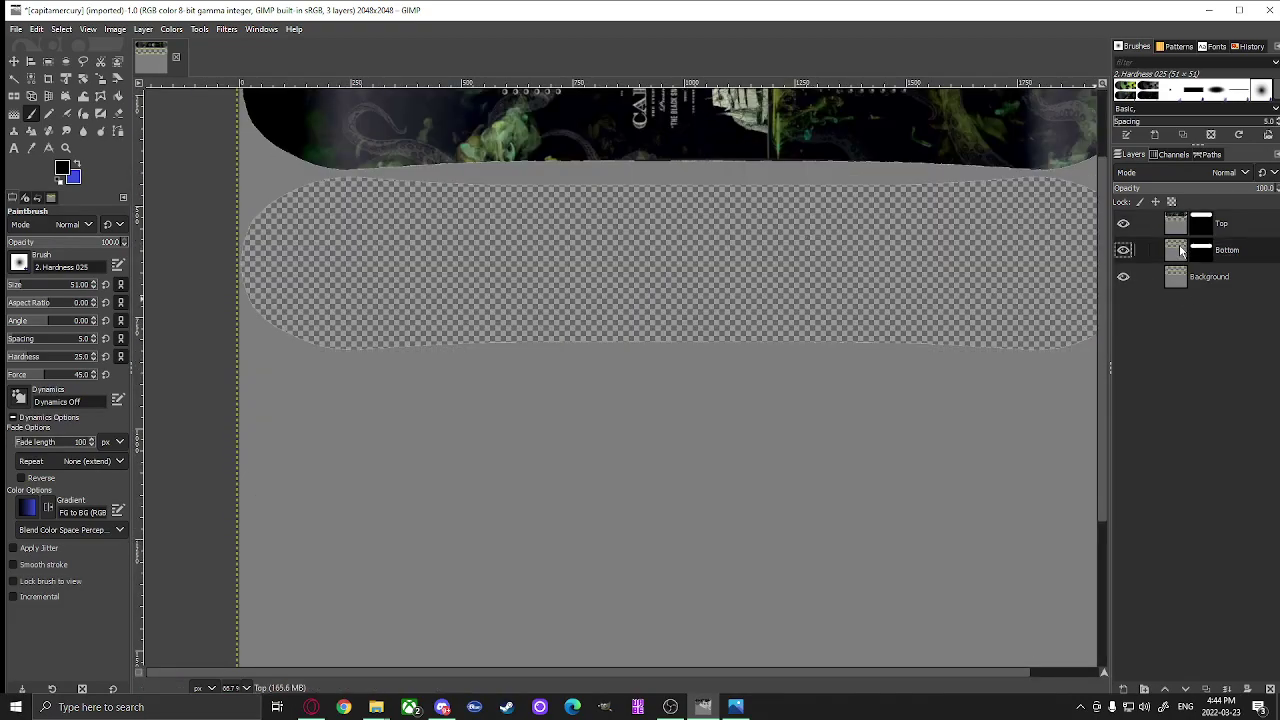
{"action": "right_click", "coordinate": [603, 276]}
{"action": "mouse_move", "coordinate": [629, 316]}
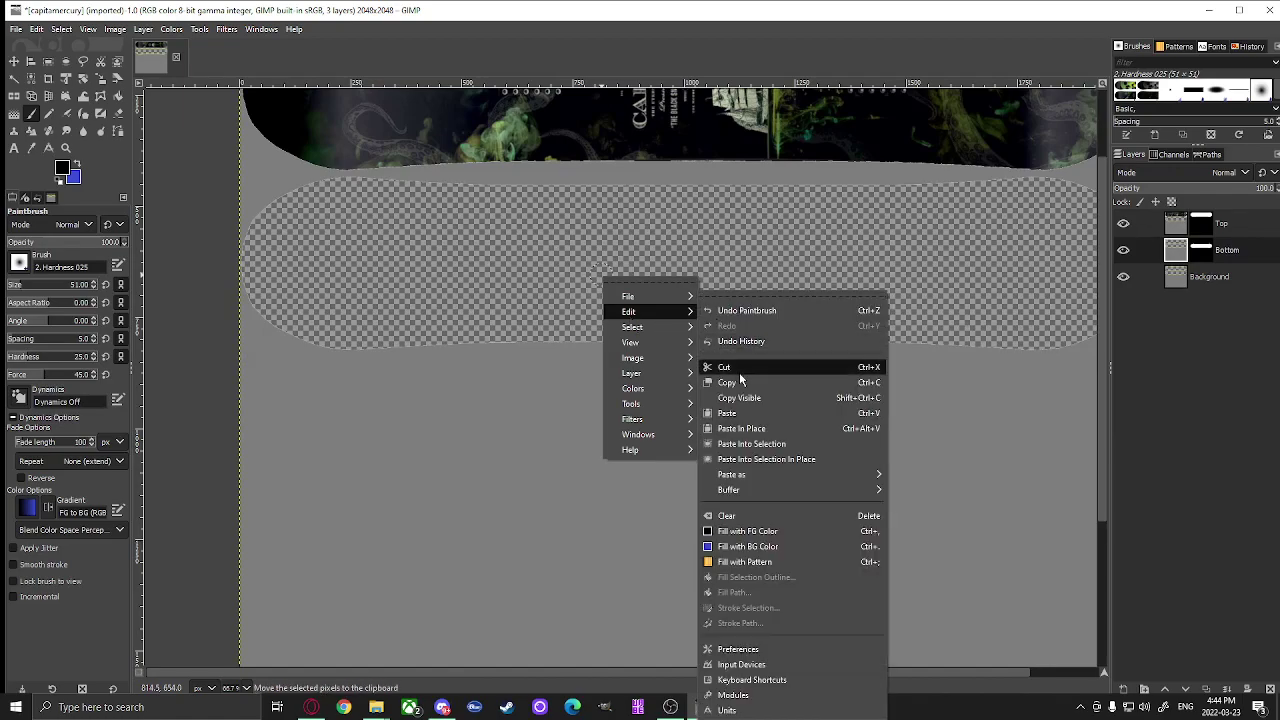
{"action": "left_click", "coordinate": [722, 413]}
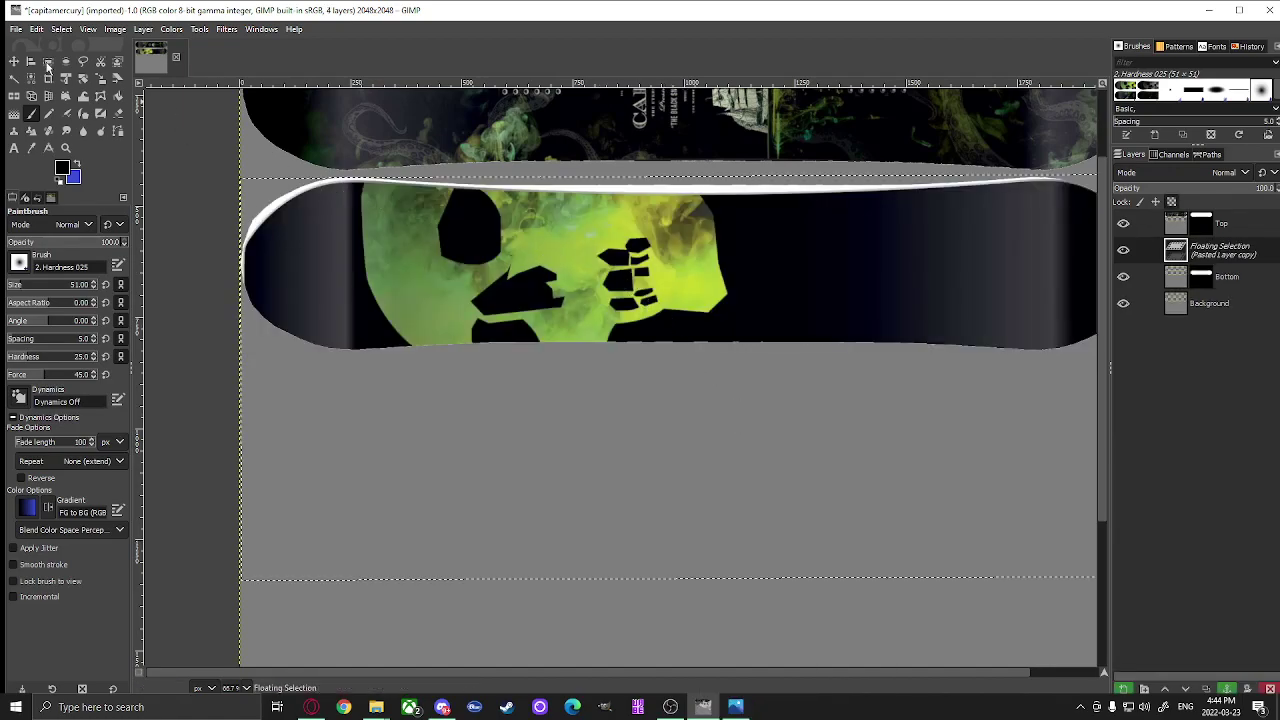
- Move the pasted skull graphic into the lower board outline, checking the original Mercury reference
{"action": "left_click", "coordinate": [13, 62]}
{"action": "mouse_move", "coordinate": [722, 305]}
{"action": "left_mouse_down"}
{"action": "mouse_move", "coordinate": [715, 289]}
{"action": "mouse_move", "coordinate": [723, 297]}
{"action": "left_mouse_up"}
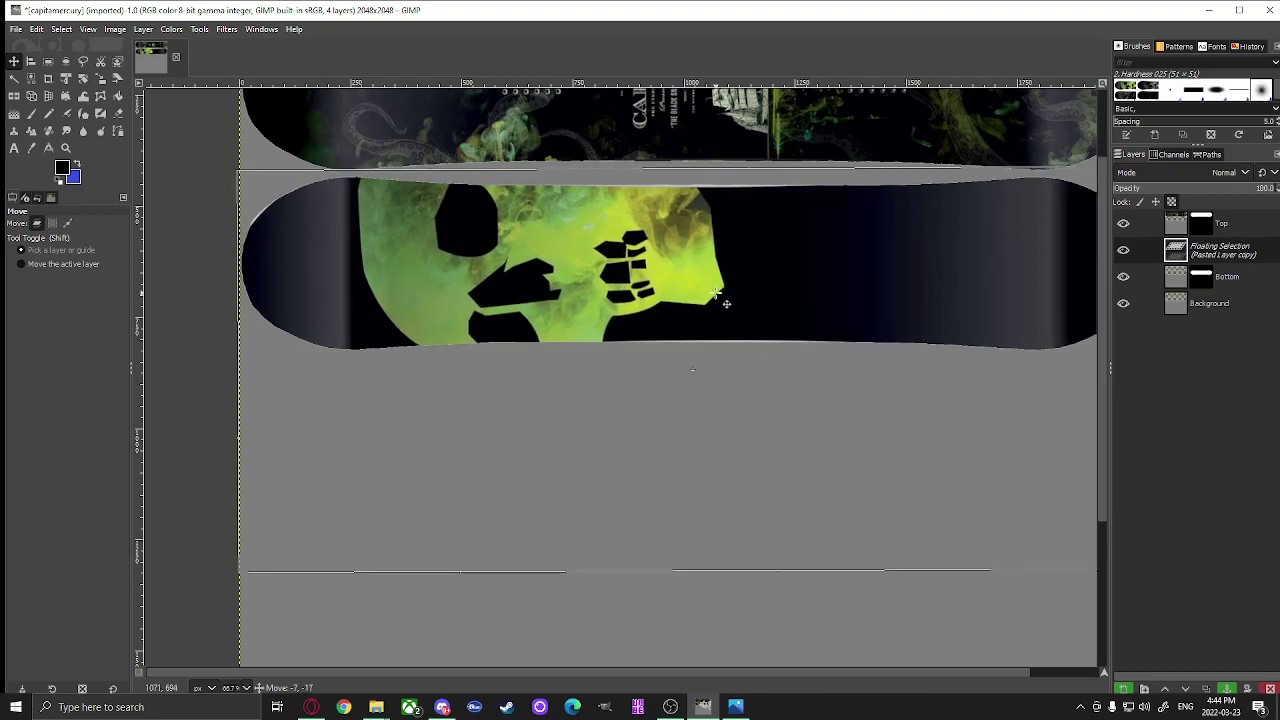
{"action": "left_click", "coordinate": [735, 707]}
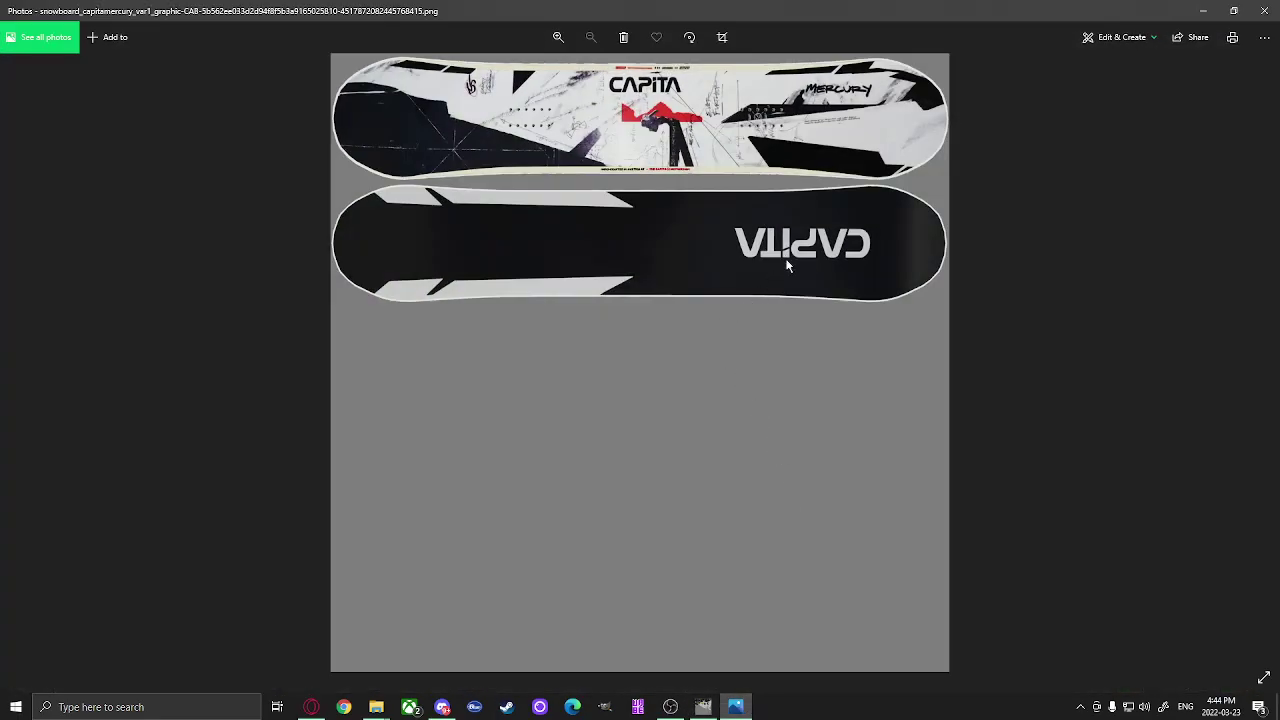
{"action": "left_click", "coordinate": [1203, 11]}
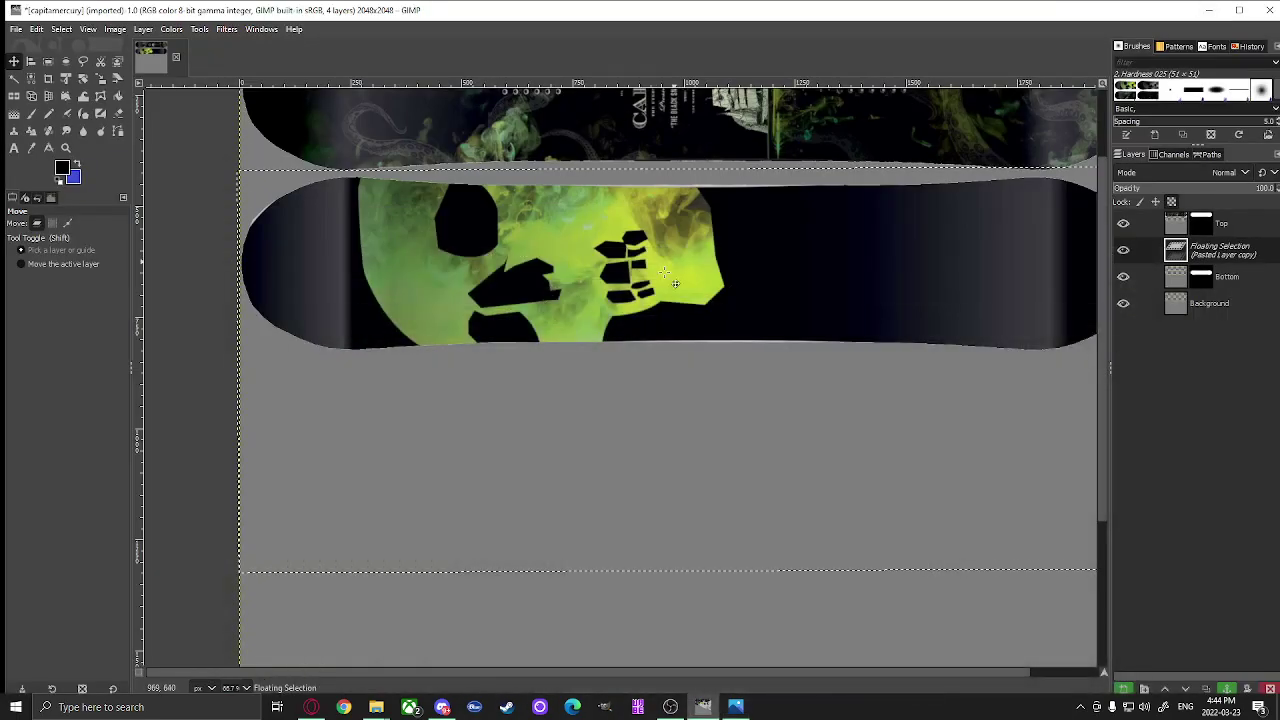
{"action": "scroll", "coordinate": [641, 285], "scroll_direction": "down", "scroll_amount": 2}
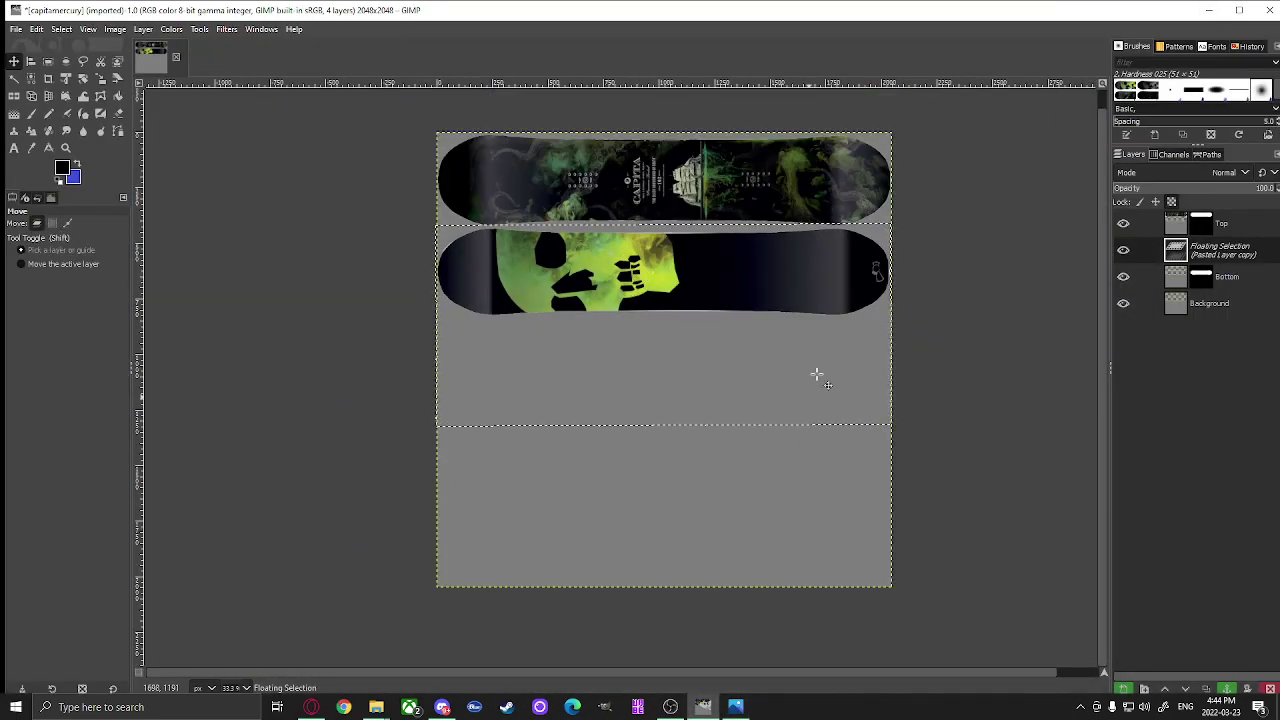
- Scale the pasted skull graphic slightly taller, to 2054 × 932 pixels
{"action": "mouse_move", "coordinate": [700, 710]}
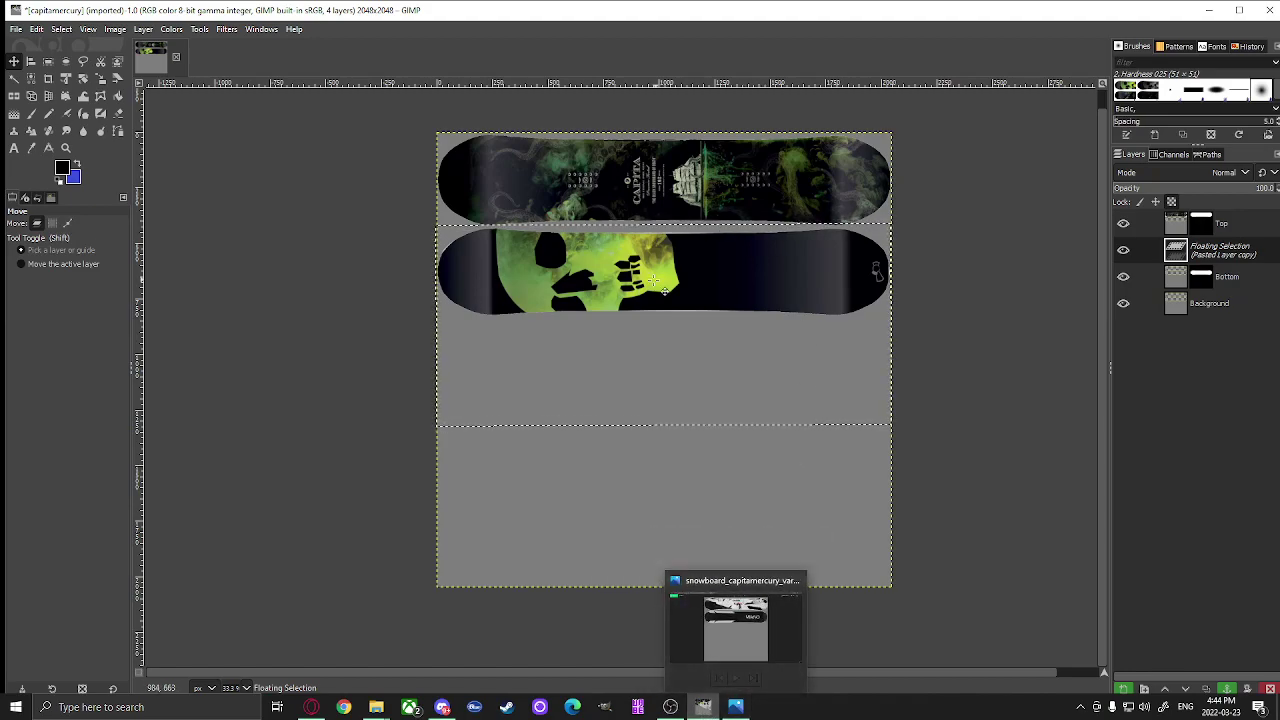
{"action": "left_click", "coordinate": [101, 80]}
{"action": "left_click", "coordinate": [695, 320]}
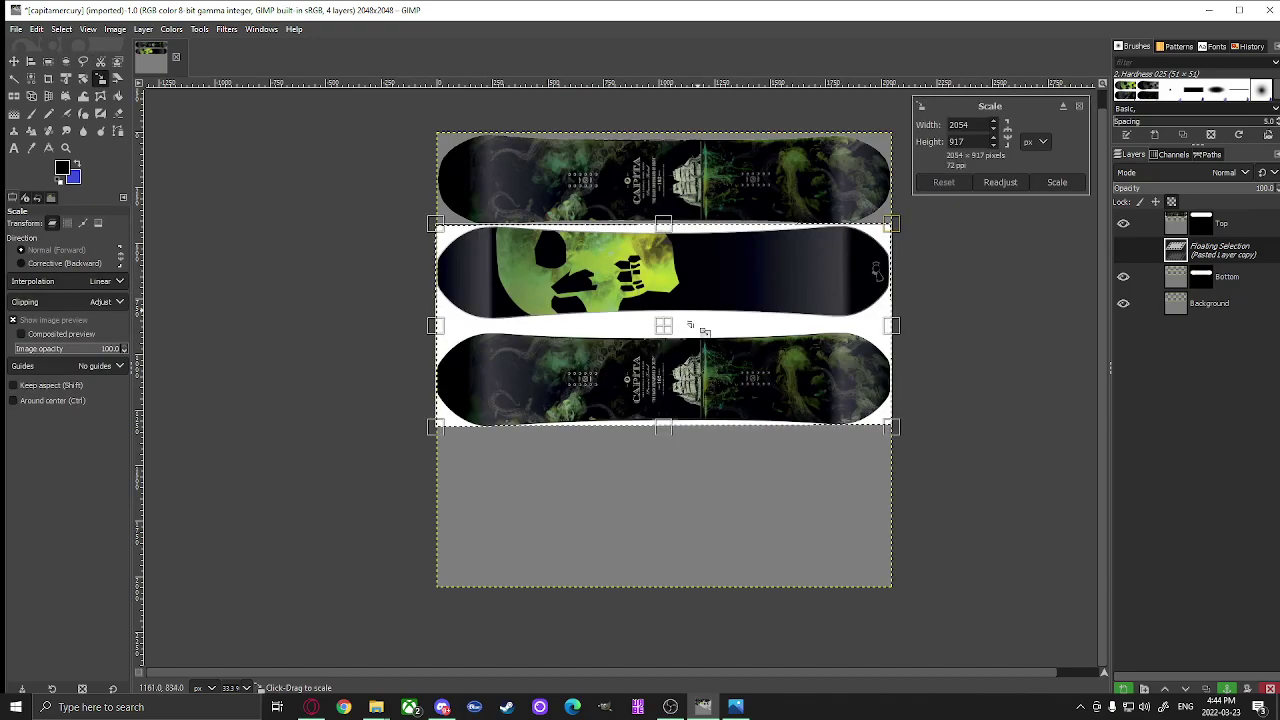
{"action": "left_click_drag", "start_coordinate": [676, 445], "coordinate": [675, 449]}
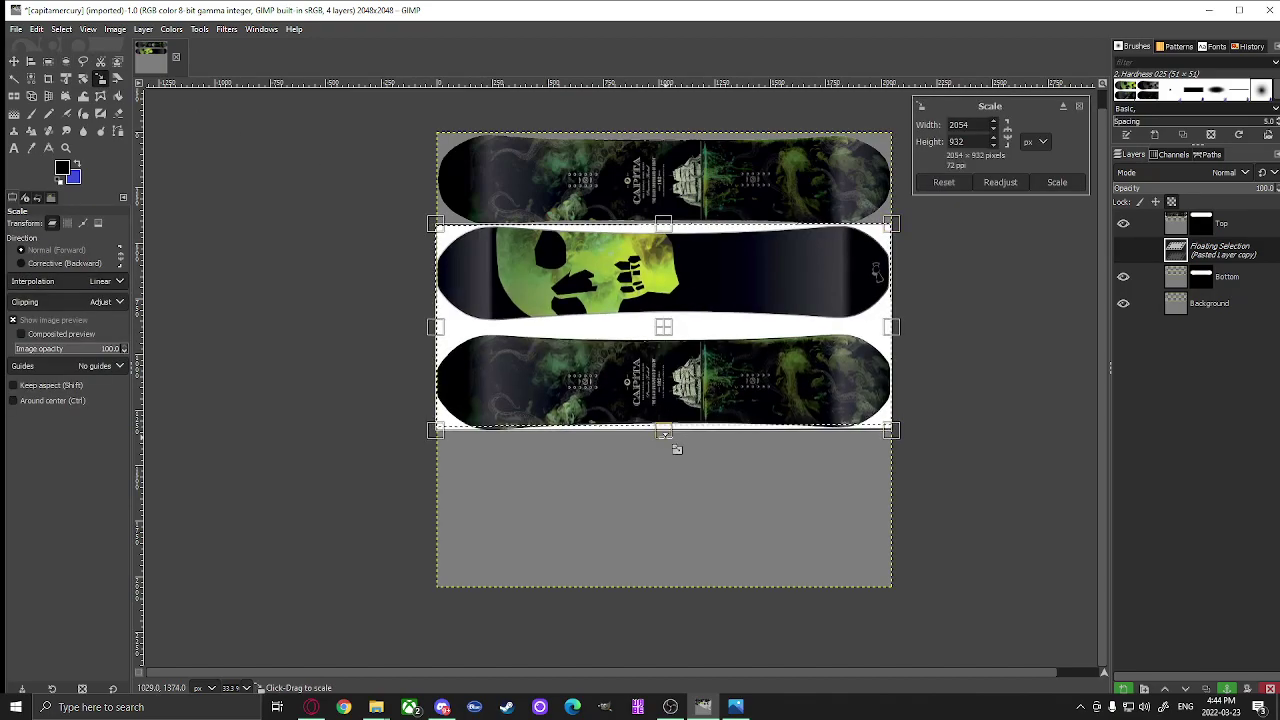
- Nudge the scaled skull graphic into place over the lower board outline
{"action": "left_click", "coordinate": [17, 62]}
{"action": "scroll", "coordinate": [580, 215], "scroll_direction": "up", "scroll_amount": 2}
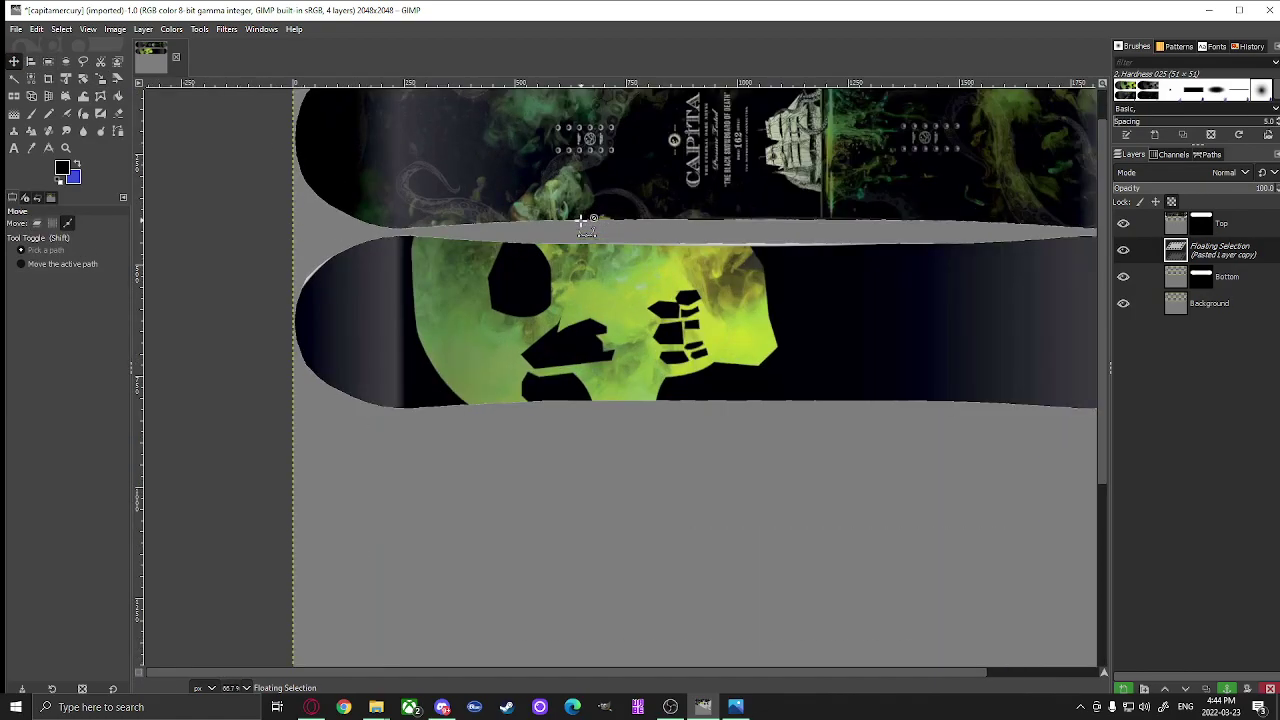
{"action": "left_click_drag", "start_coordinate": [738, 306], "coordinate": [737, 302]}
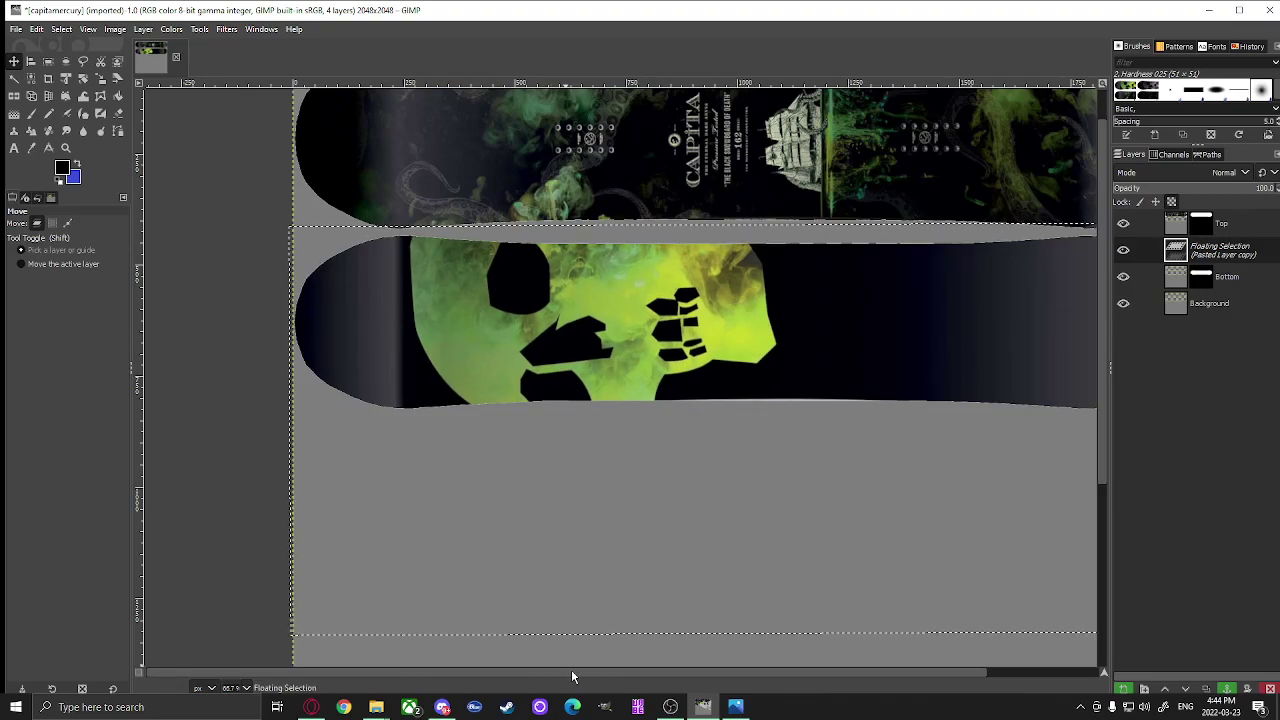
{"action": "scroll", "coordinate": [571, 674], "scroll_direction": "right", "scroll_amount": 3}
{"action": "scroll", "coordinate": [720, 394], "scroll_direction": "down", "scroll_amount": 1}
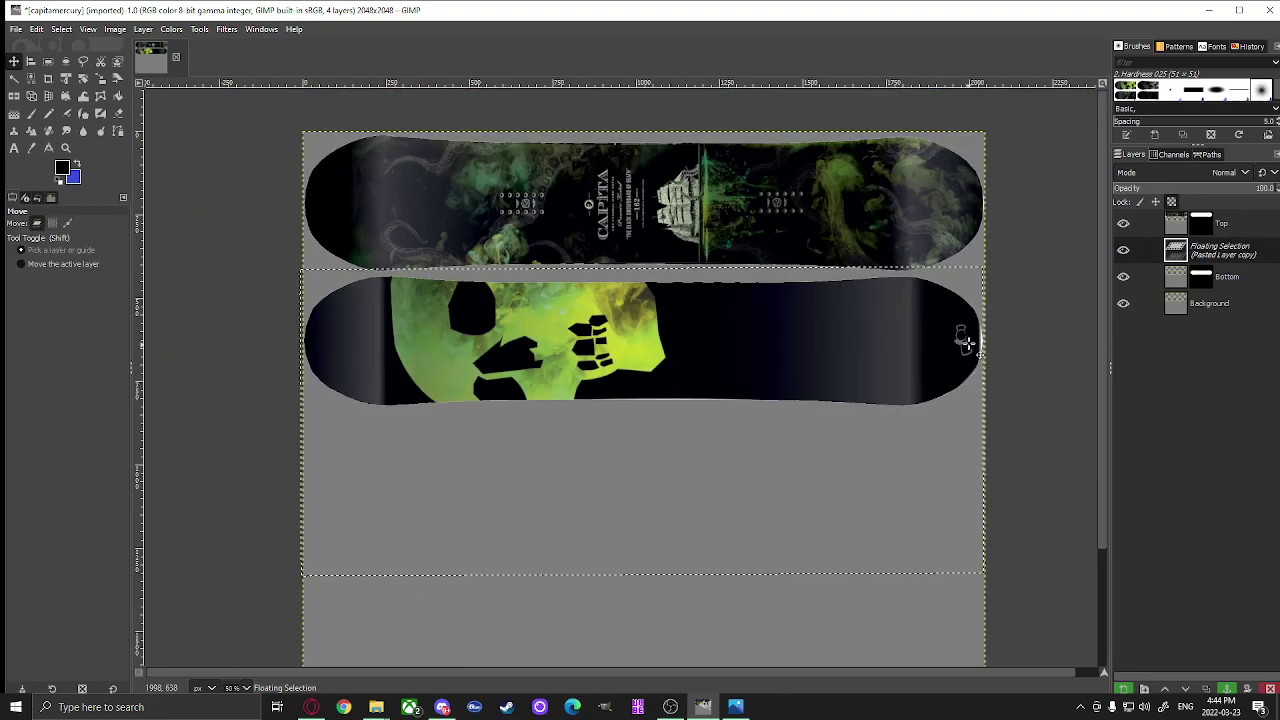
{"action": "scroll", "coordinate": [986, 338], "scroll_direction": "up", "scroll_amount": 3}
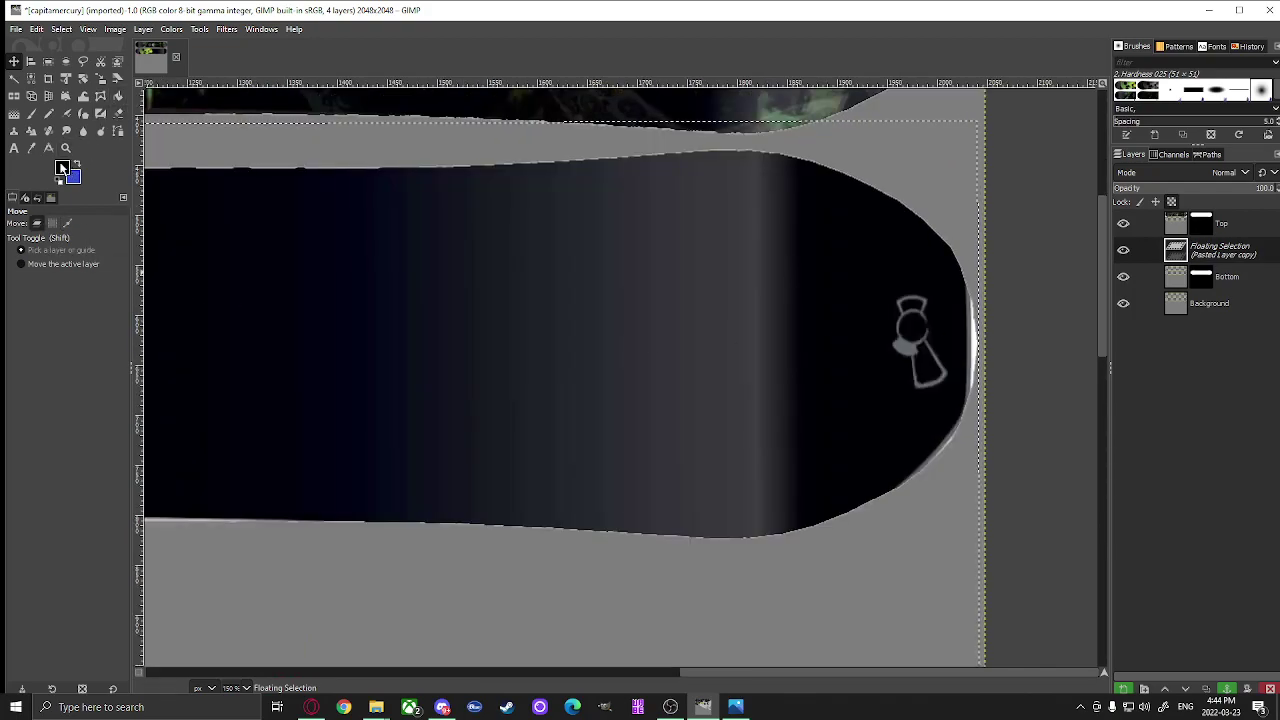
- Sample the board's near-black as the foreground colour
{"action": "left_click", "coordinate": [63, 167]}
{"action": "left_click", "coordinate": [258, 172]}
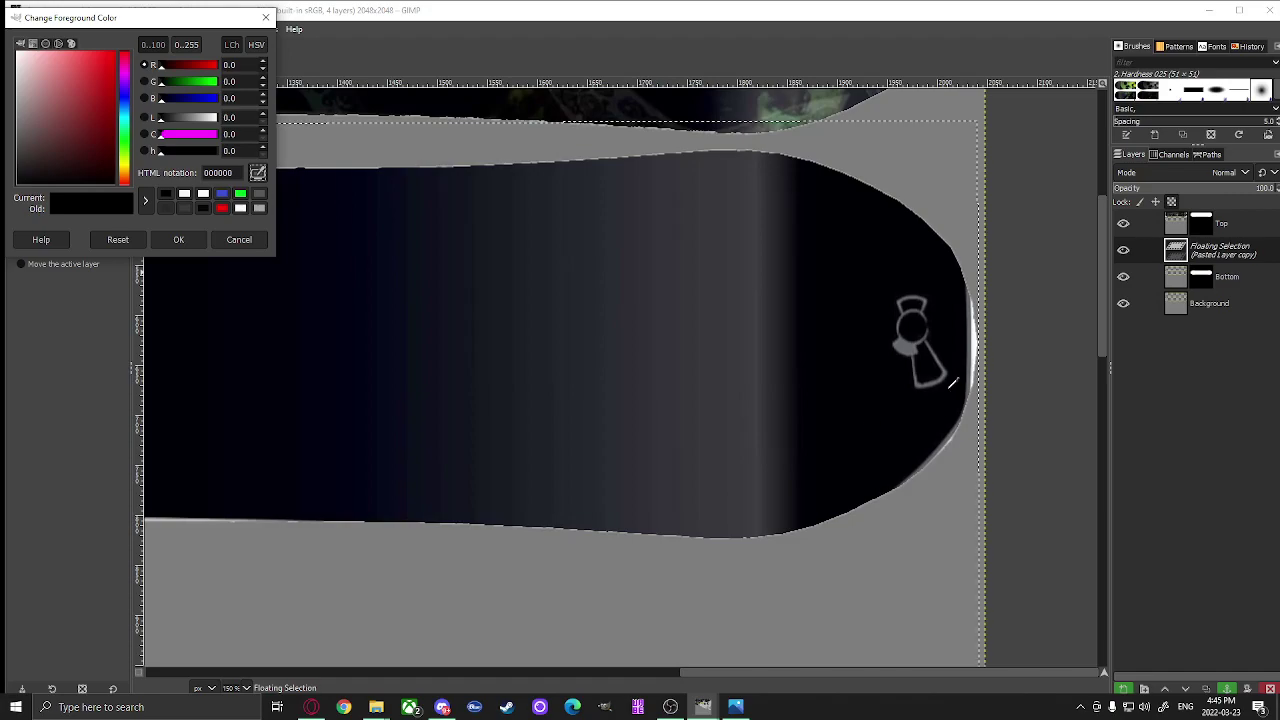
{"action": "left_click", "coordinate": [957, 339]}
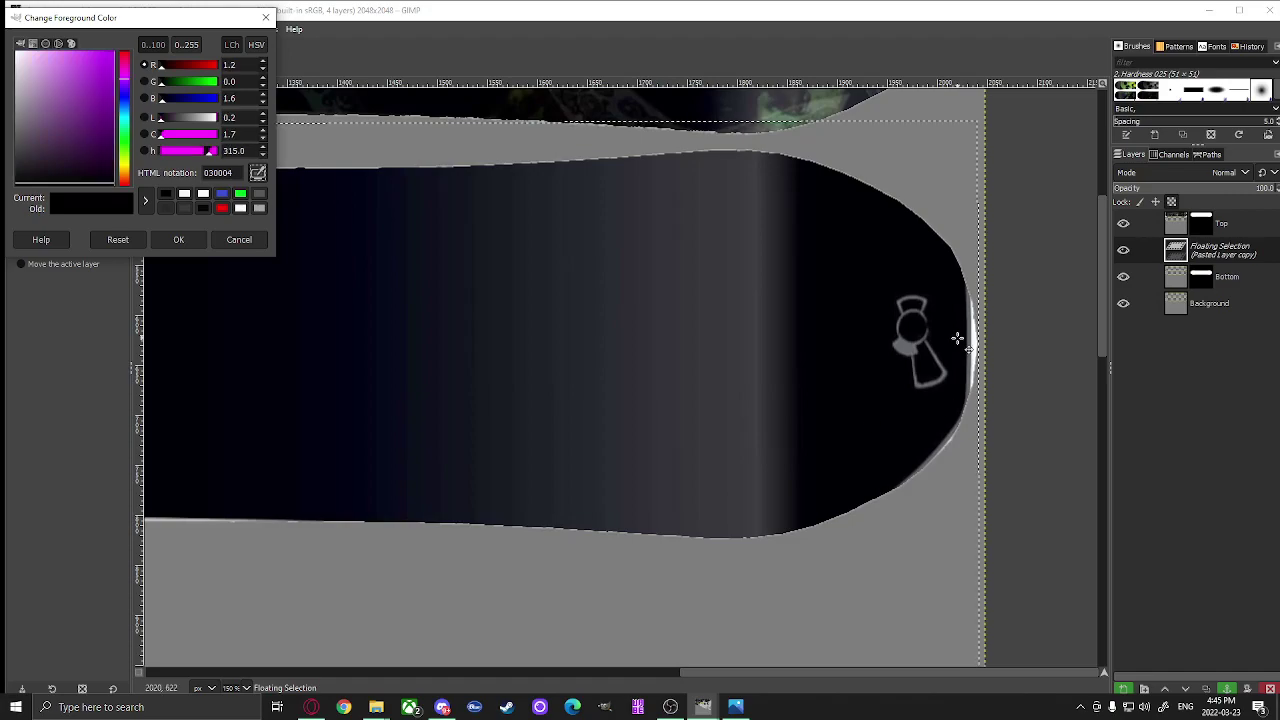
{"action": "left_click", "coordinate": [178, 240]}
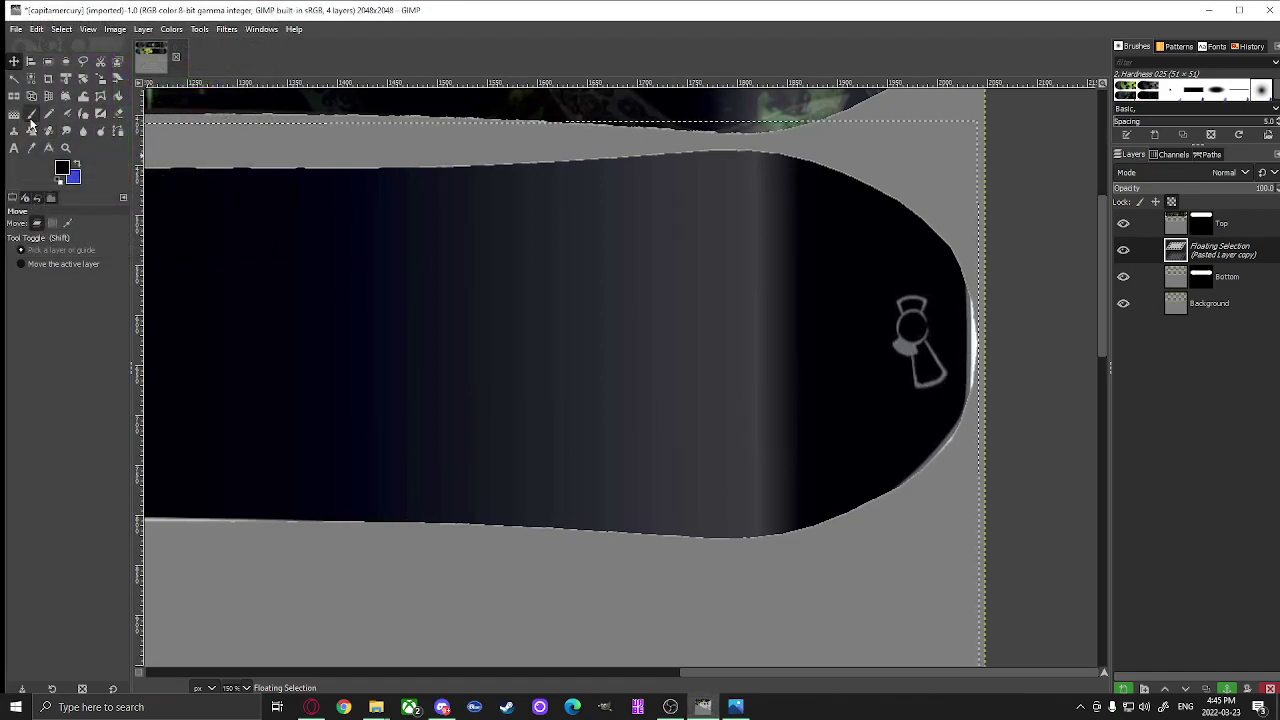
- Paint over the light gap on the lower board's right tip
{"action": "left_click", "coordinate": [31, 113]}
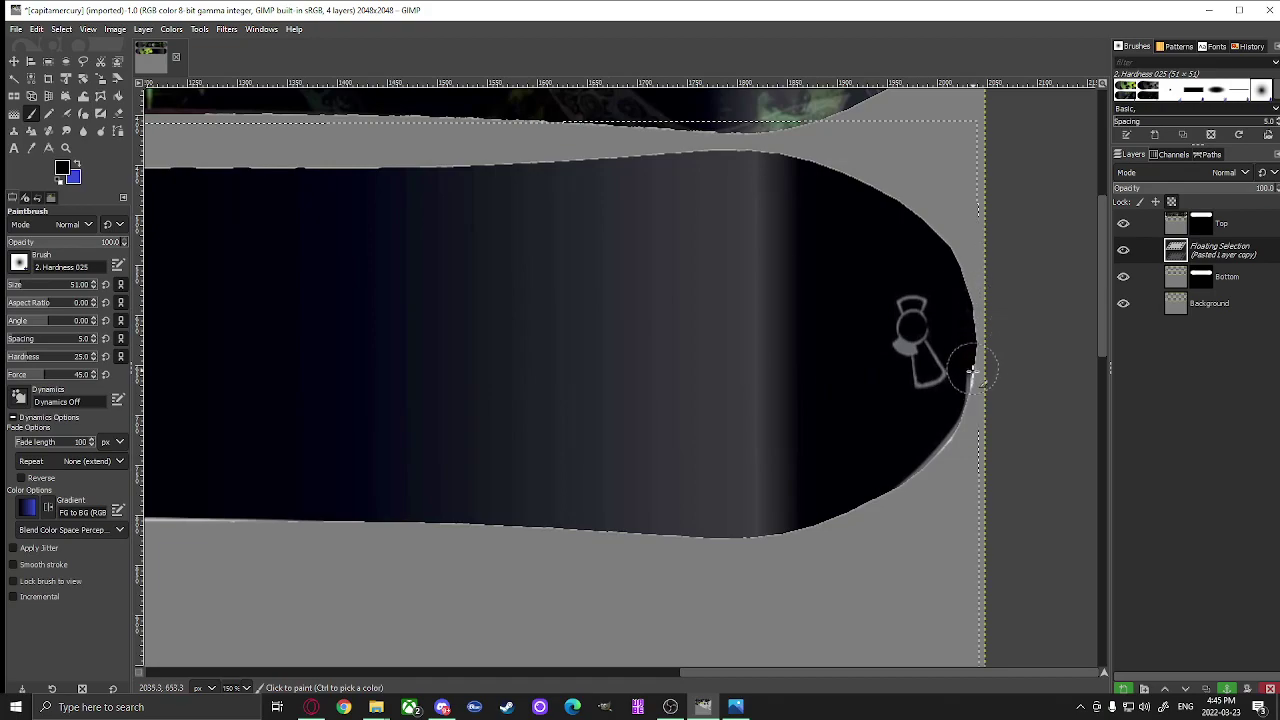
{"action": "left_click_drag", "start_coordinate": [971, 372], "coordinate": [960, 400]}
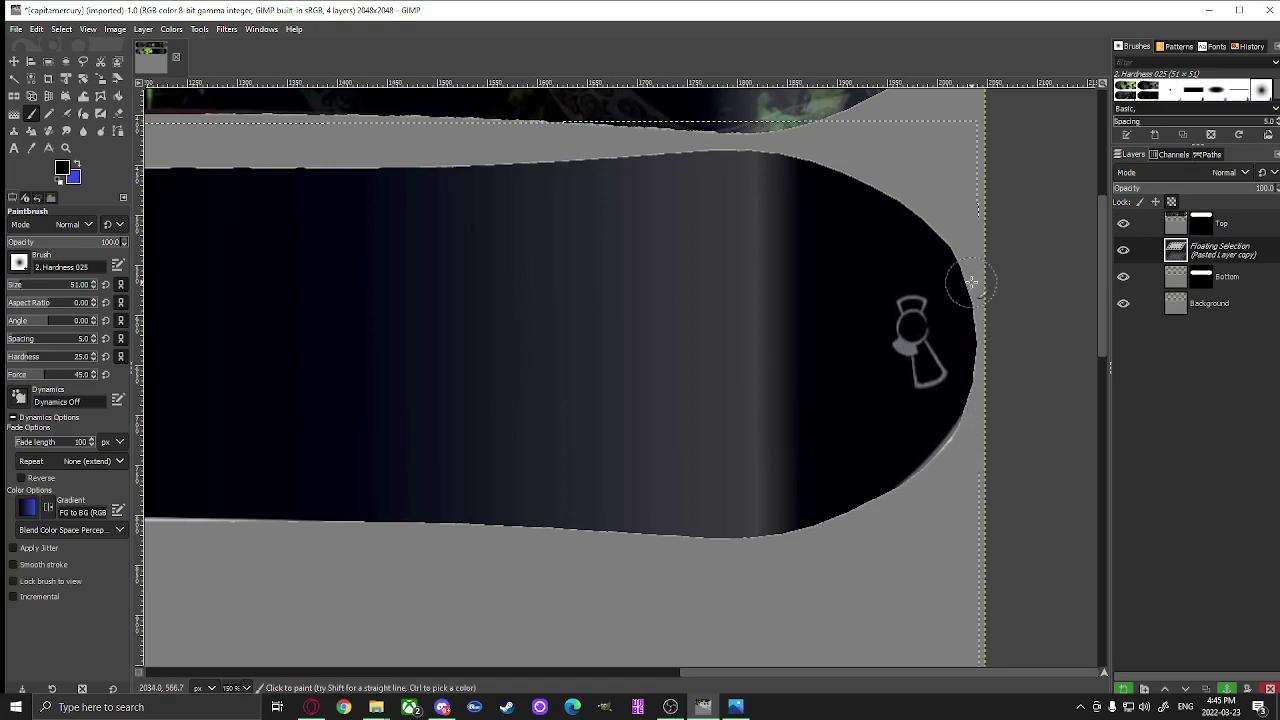
{"action": "scroll", "coordinate": [971, 283], "scroll_direction": "down", "scroll_amount": 3}
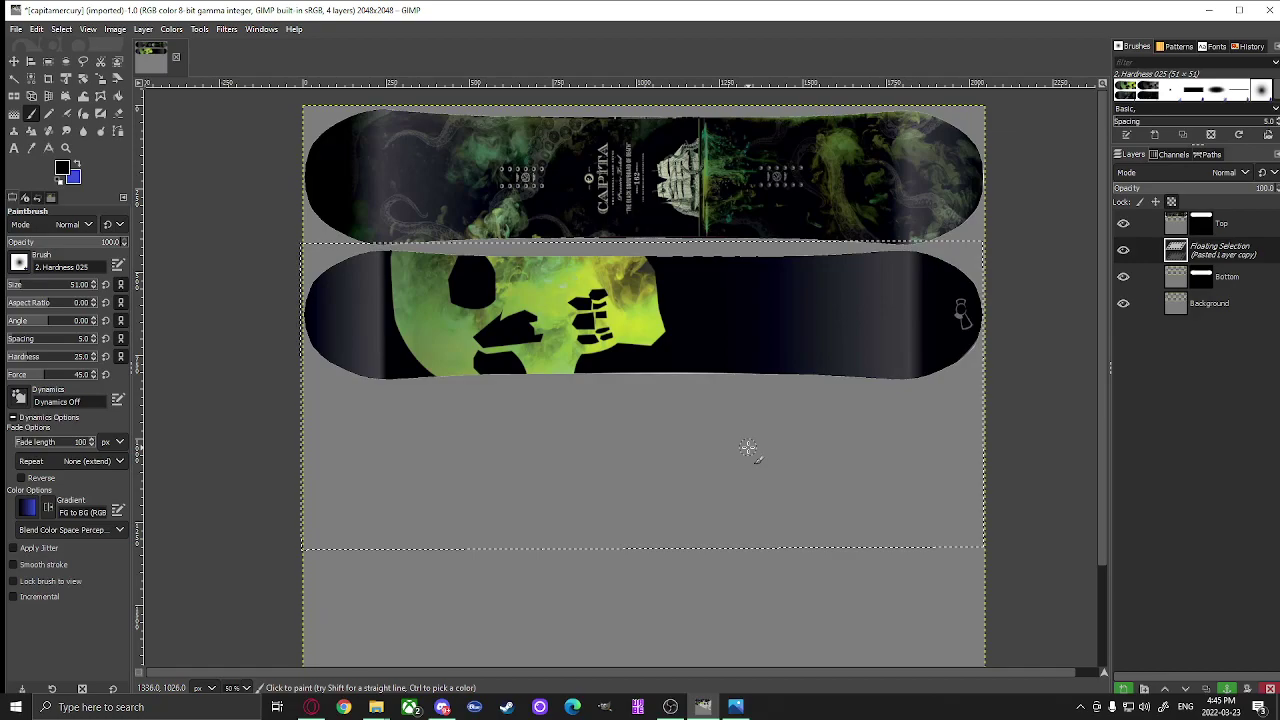
- Anchor the floating skull graphic into the Bottom layer
{"action": "left_click", "coordinate": [1227, 688]}
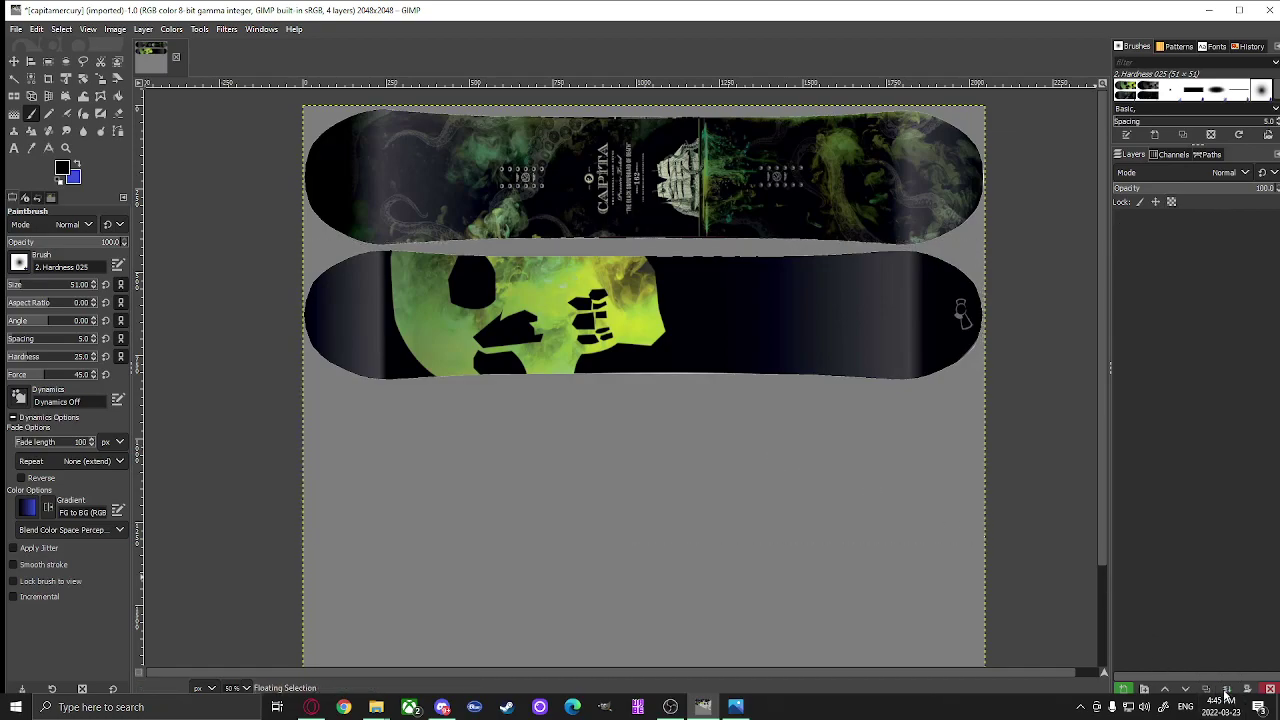
{"action": "scroll", "coordinate": [691, 313], "scroll_direction": "down", "scroll_amount": 1}
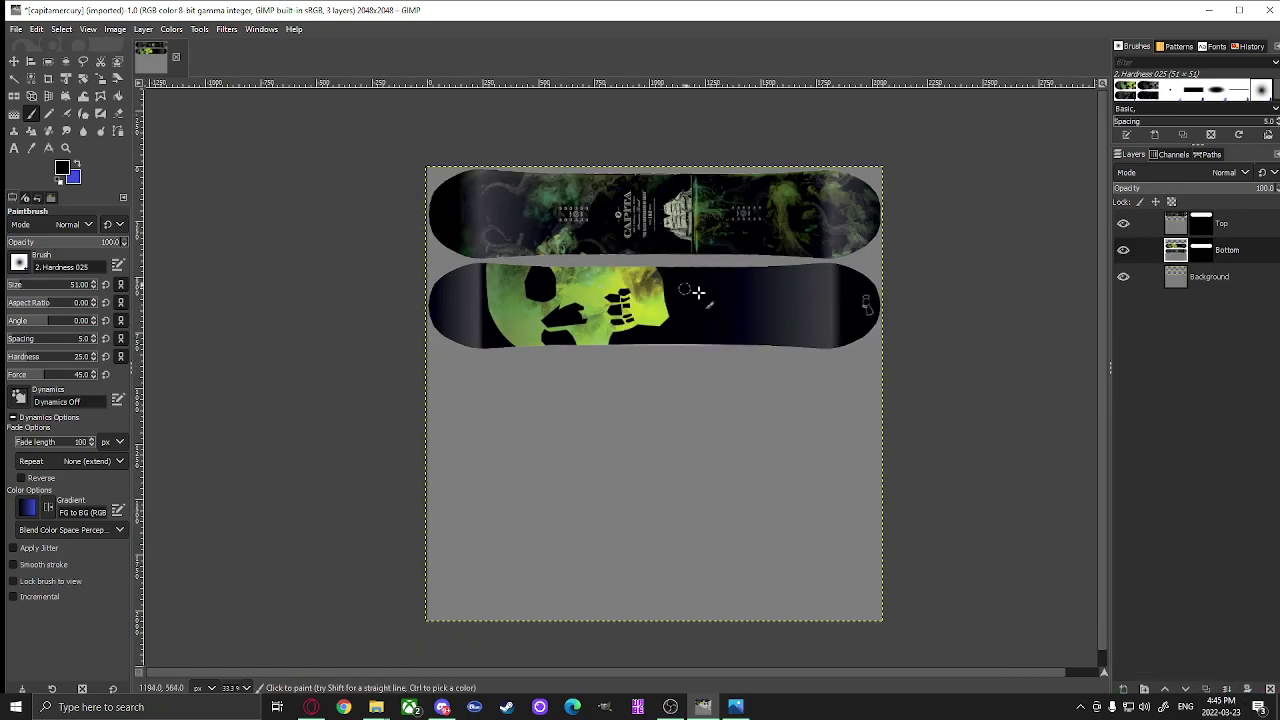
{"action": "left_click", "coordinate": [16, 29]}
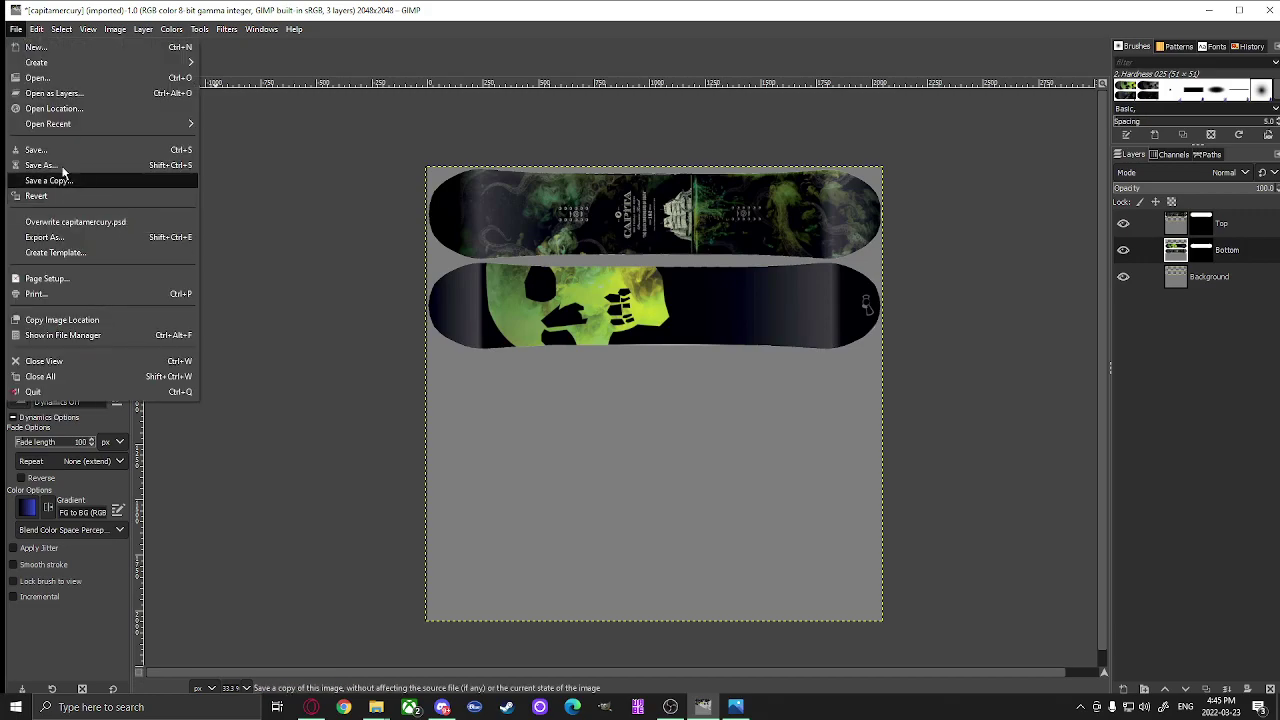
- Export the image to the Desktop as black.png, accepting the PNG options
{"action": "left_click", "coordinate": [40, 237]}
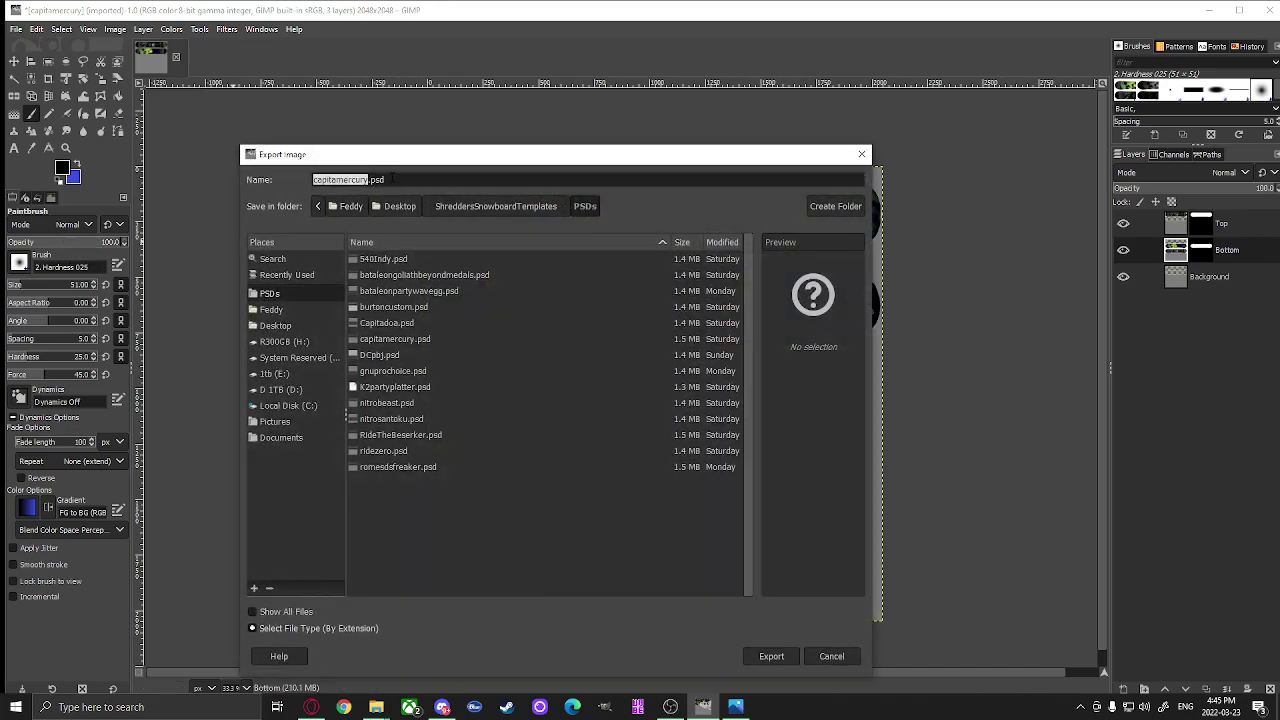
{"action": "left_click", "coordinate": [392, 179]}
{"action": "key", "text": "BackSpace"}
{"action": "key", "text": "BackSpace"}
{"action": "key", "text": "BackSpace"}
{"action": "key", "text": "BackSpace"}
{"action": "key", "text": "BackSpace"}
{"action": "key", "text": "BackSpace"}
{"action": "key", "text": "BackSpace"}
{"action": "key", "text": "BackSpace"}
{"action": "key", "text": "BackSpace"}
{"action": "key", "text": "BackSpace"}
{"action": "key", "text": "BackSpace"}
{"action": "key", "text": "BackSpace"}
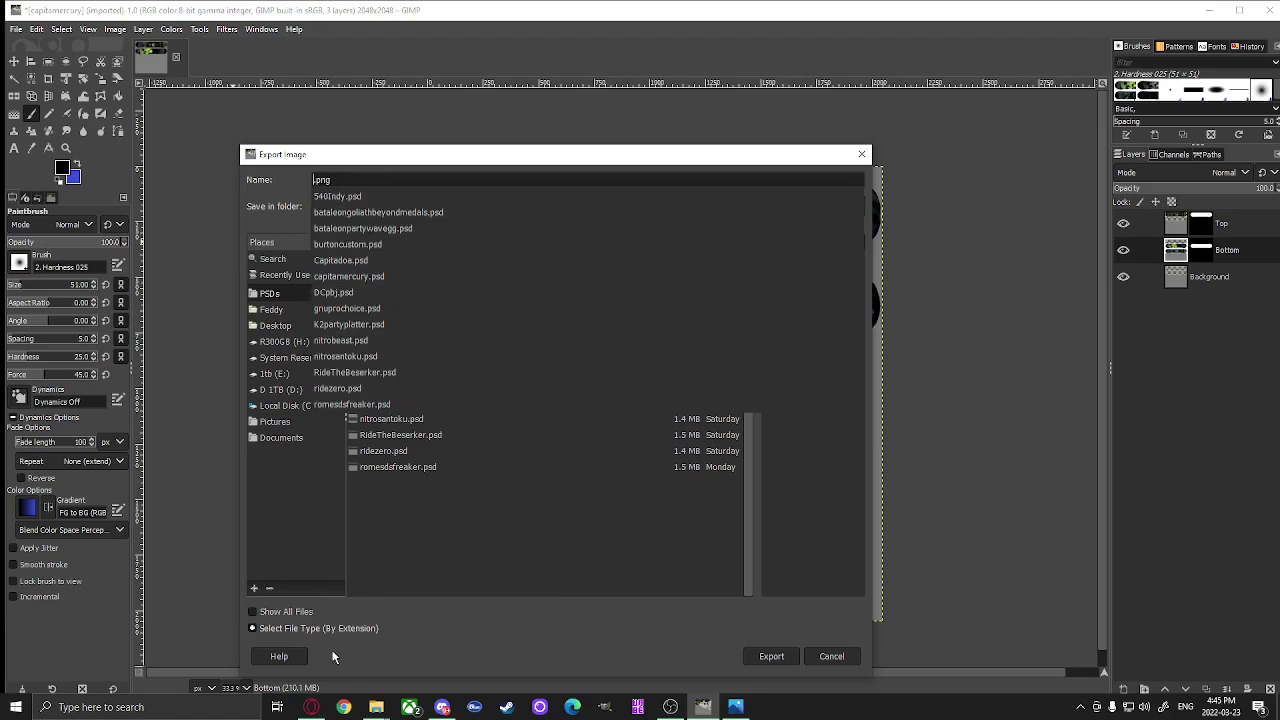
{"action": "left_click", "coordinate": [312, 707]}
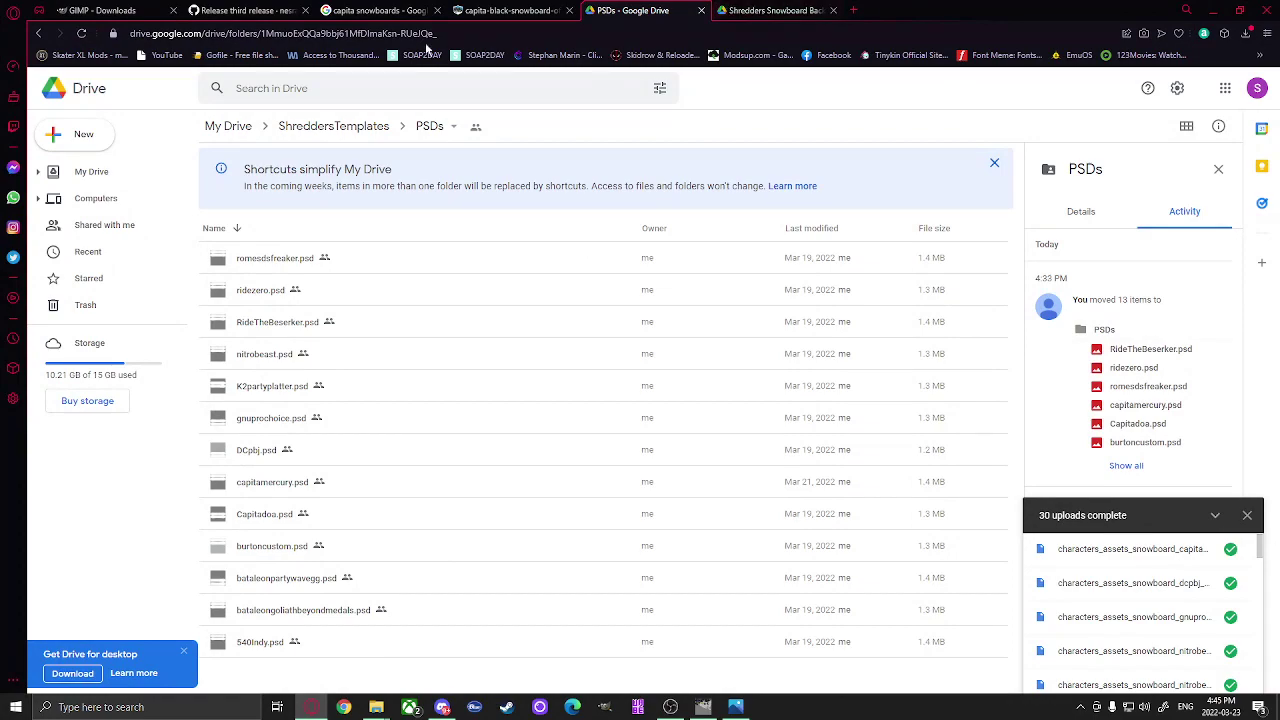
{"action": "left_click", "coordinate": [490, 11]}
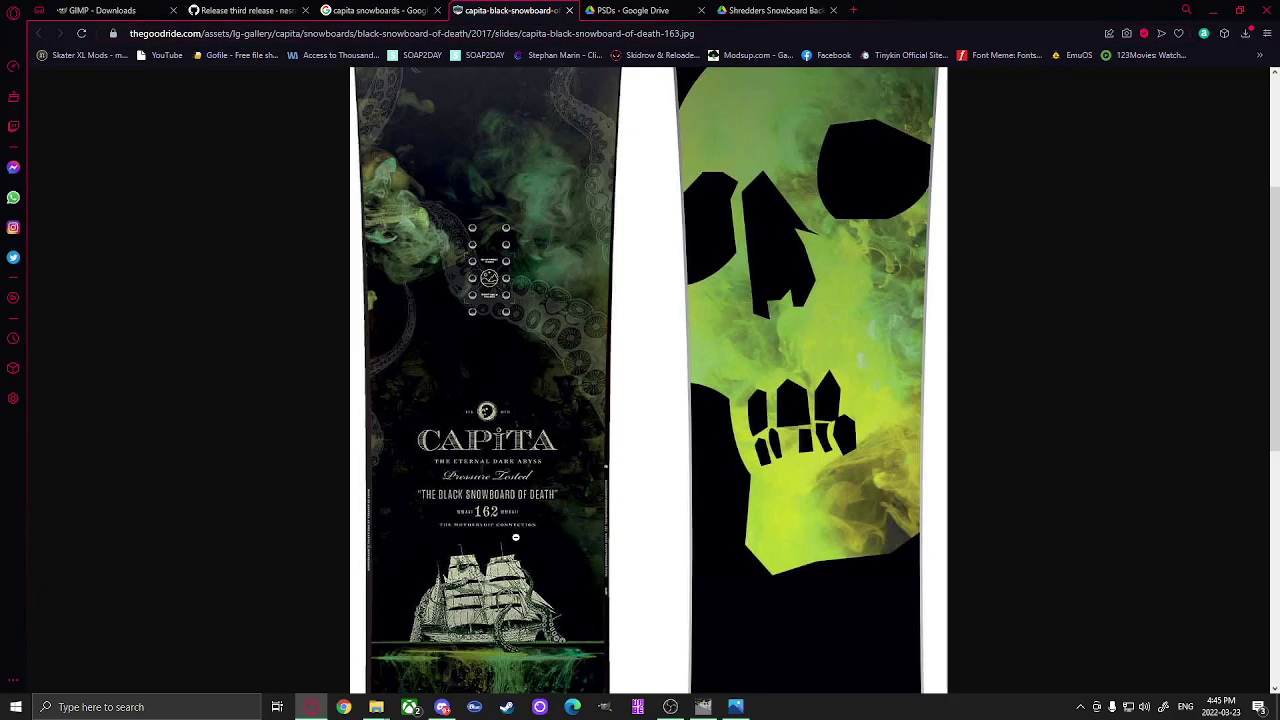
{"action": "left_click", "coordinate": [1212, 10]}
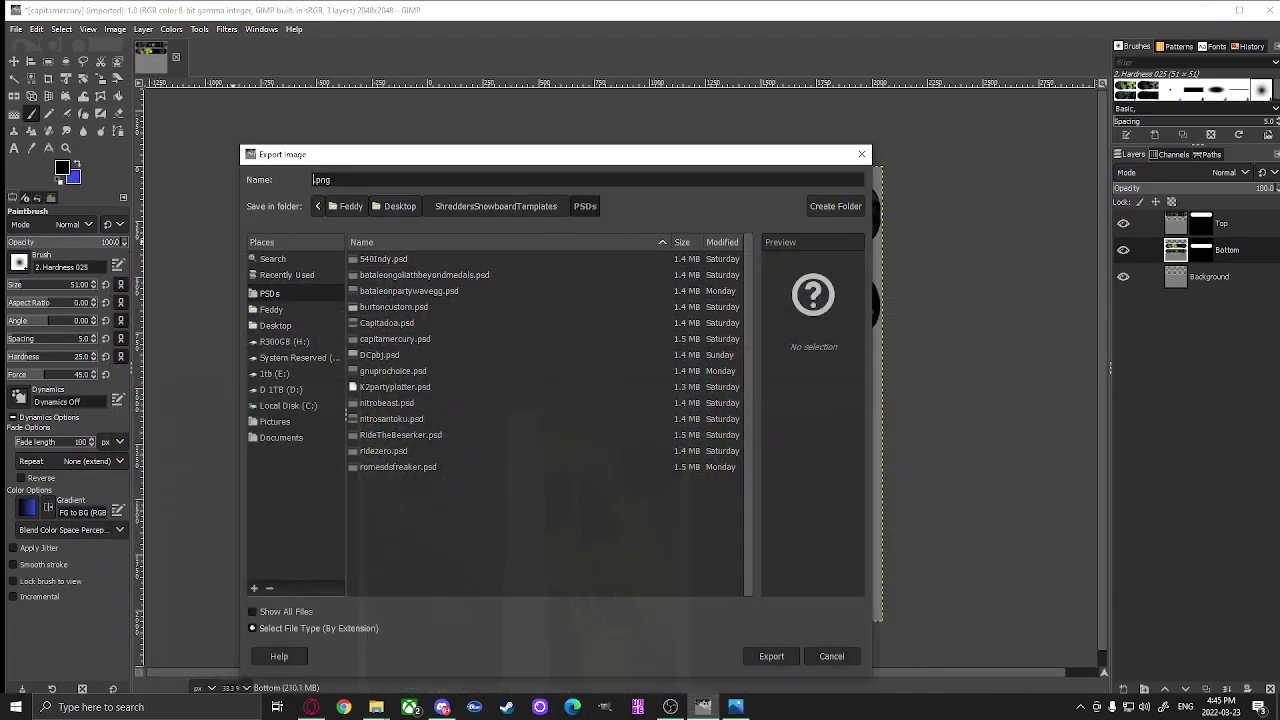
{"action": "type", "text": "black"}
{"action": "left_click", "coordinate": [398, 212]}
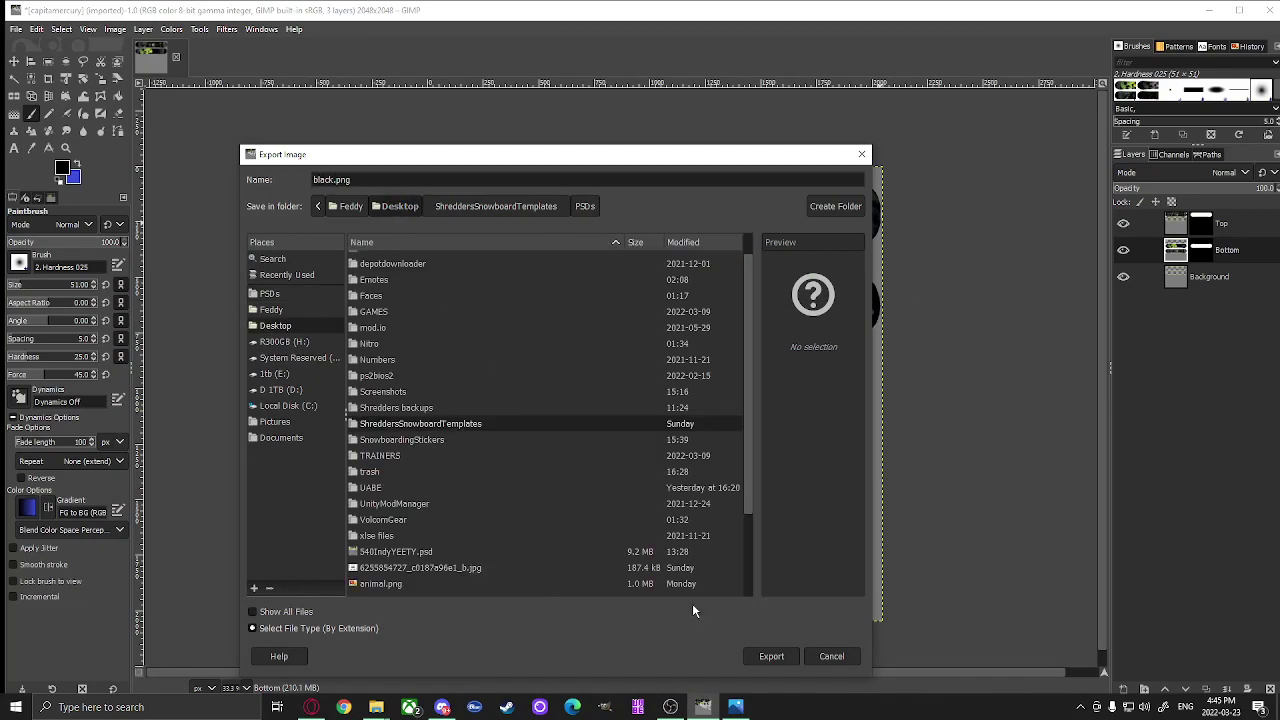
{"action": "left_click", "coordinate": [771, 656]}
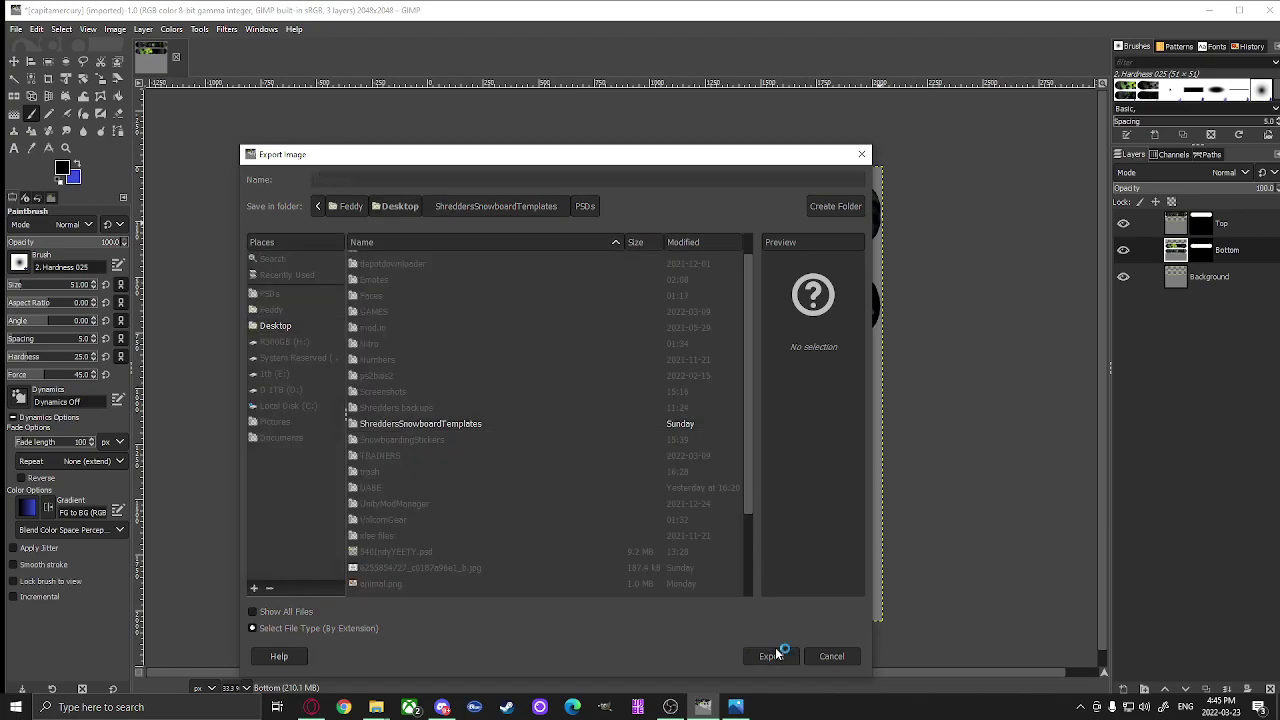
{"action": "left_click", "coordinate": [644, 520]}
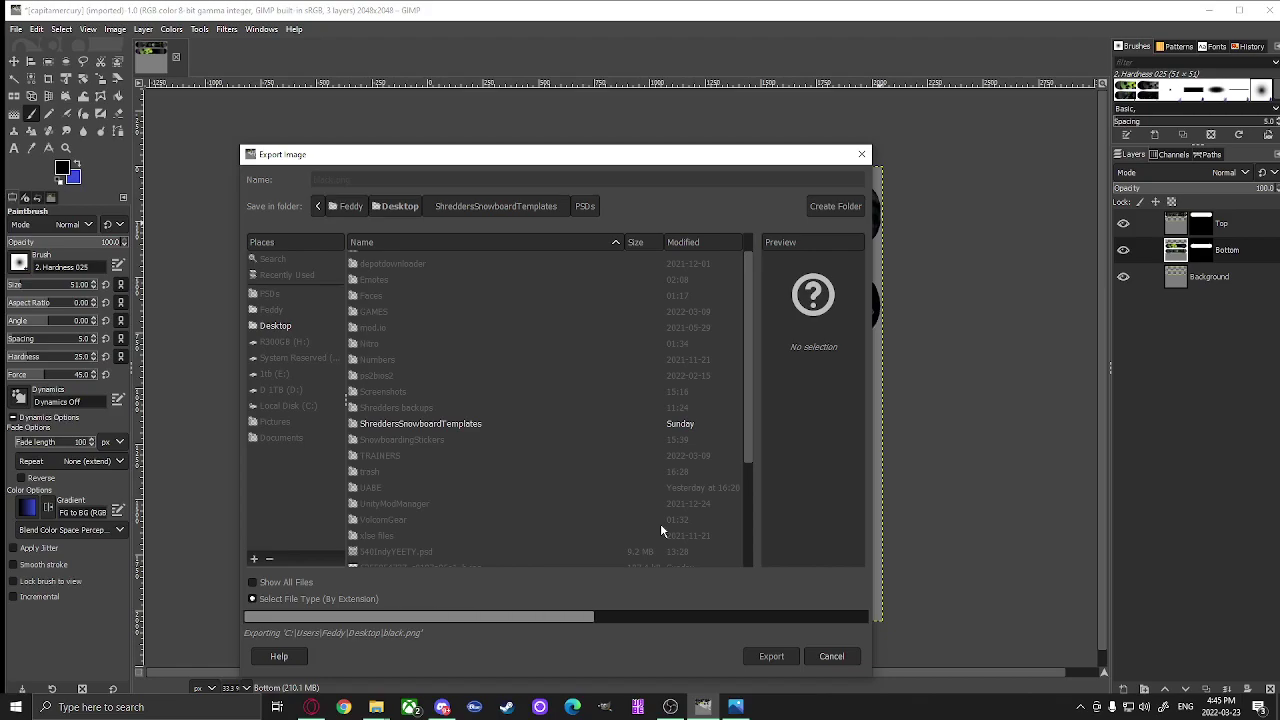
- Minimise GIMP and tidy the desktop, moving black.png and the folder windows
{"action": "left_click", "coordinate": [1209, 10]}
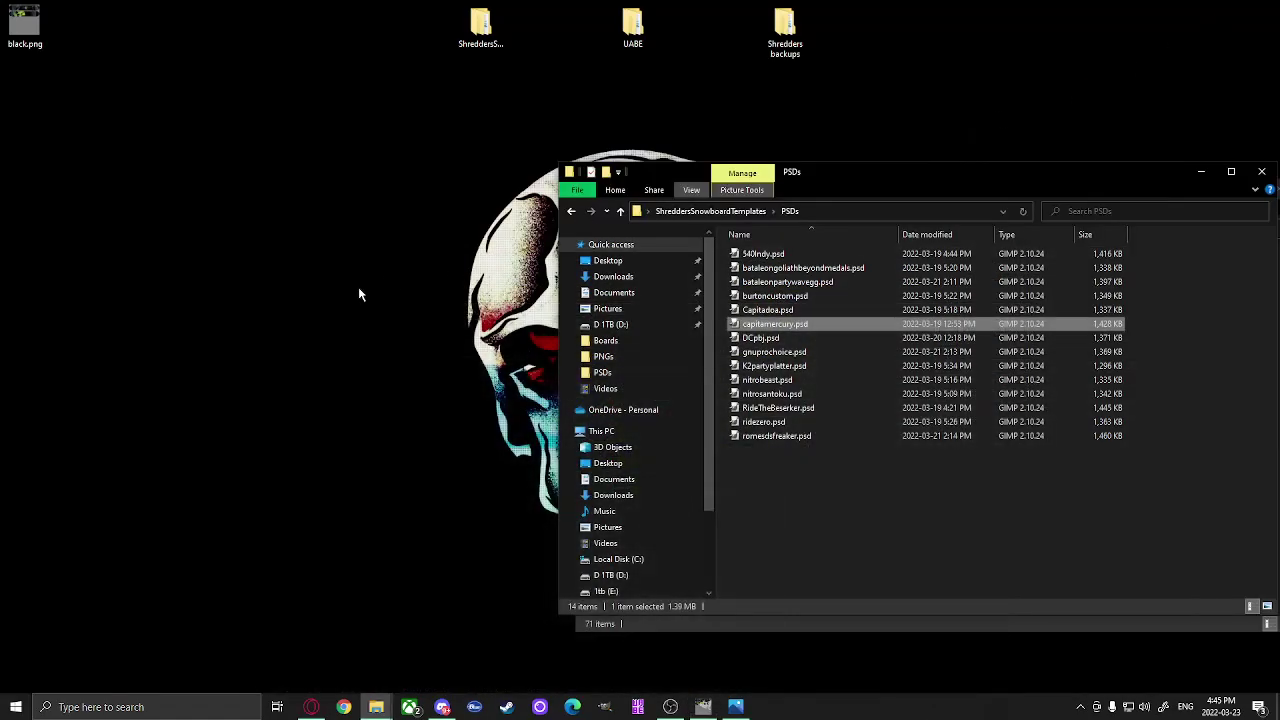
{"action": "left_click_drag", "start_coordinate": [40, 45], "coordinate": [489, 200]}
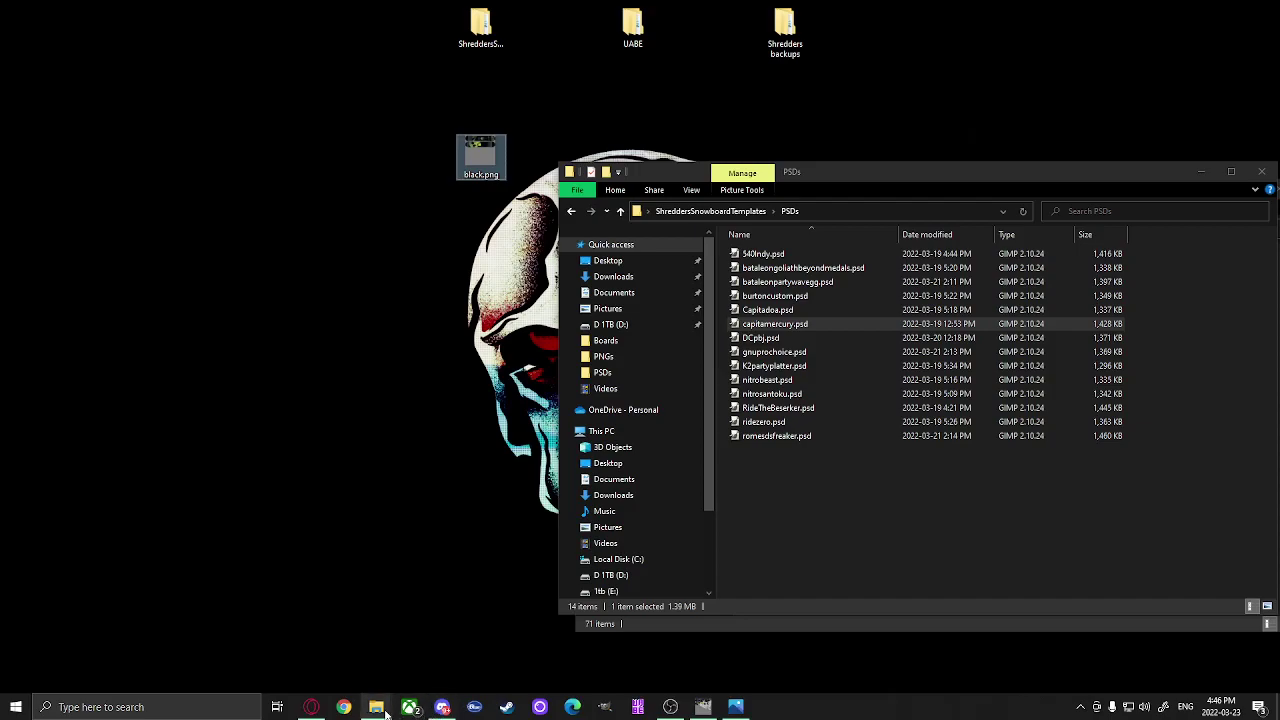
{"action": "mouse_move", "coordinate": [376, 706]}
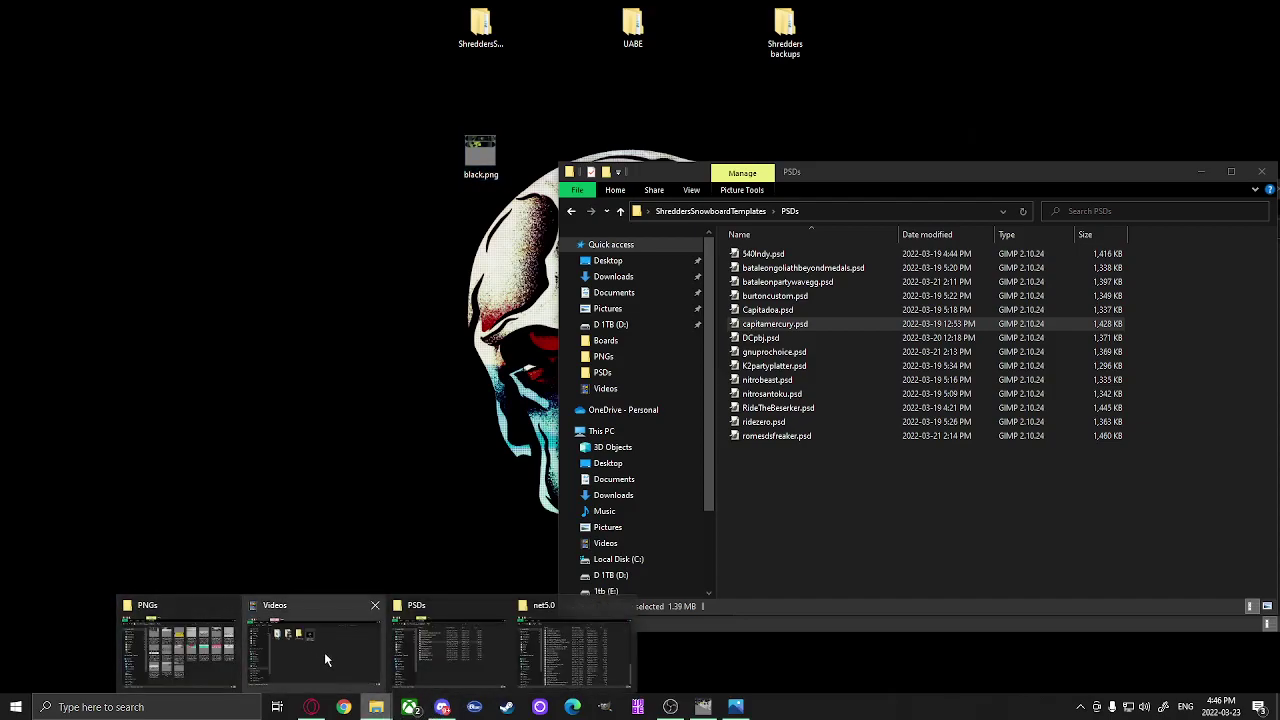
{"action": "mouse_move", "coordinate": [368, 650]}
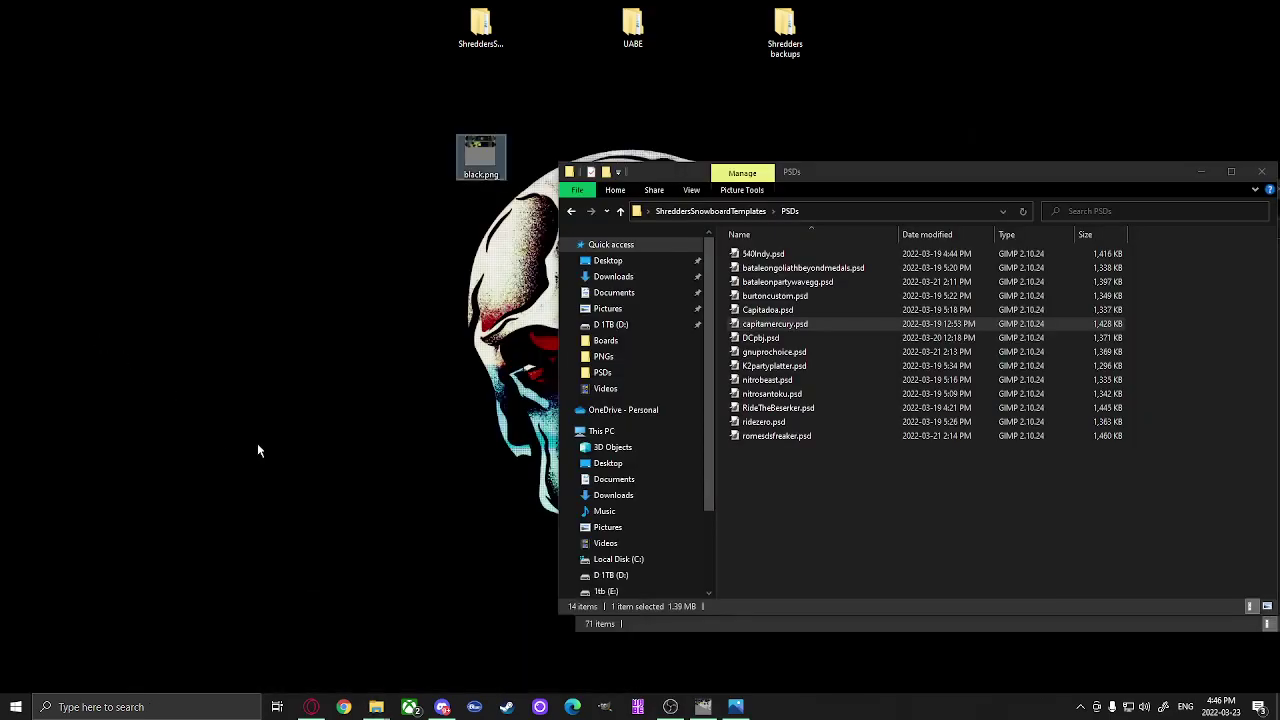
{"action": "left_click_drag", "start_coordinate": [870, 180], "coordinate": [434, 157]}
{"action": "left_click", "coordinate": [983, 225]}
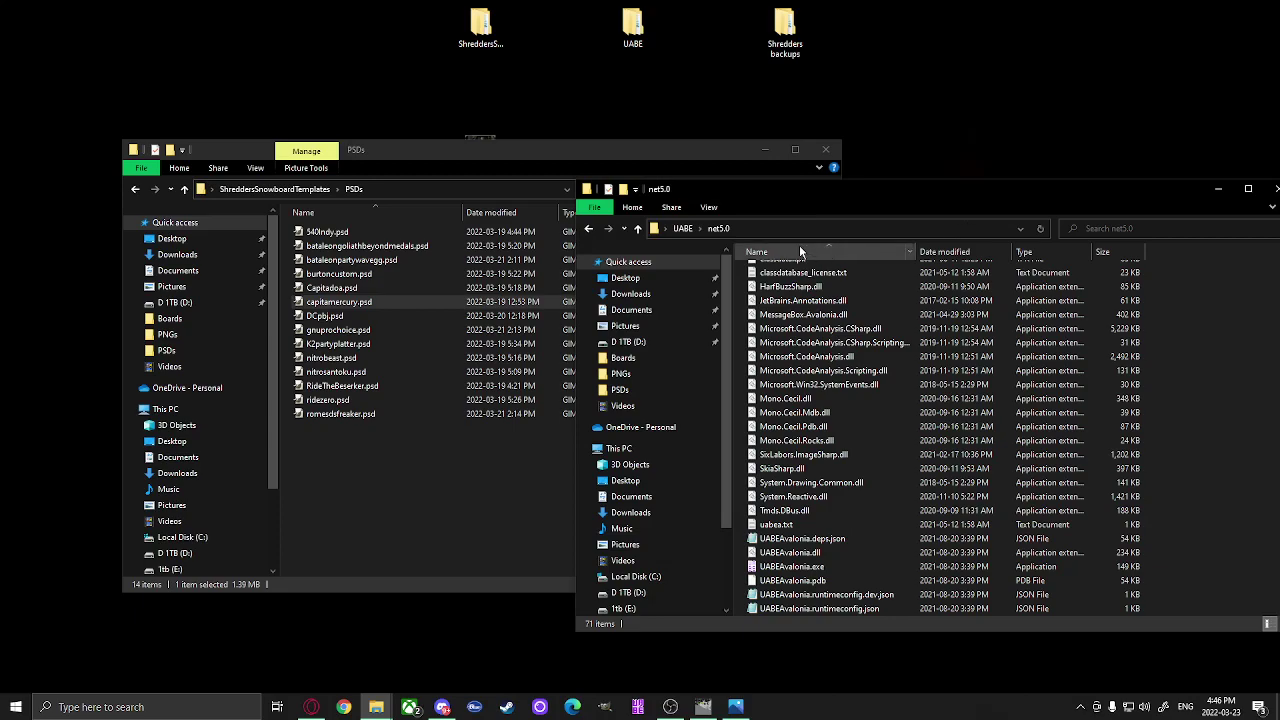
{"action": "left_click_drag", "start_coordinate": [1140, 194], "coordinate": [968, 194]}
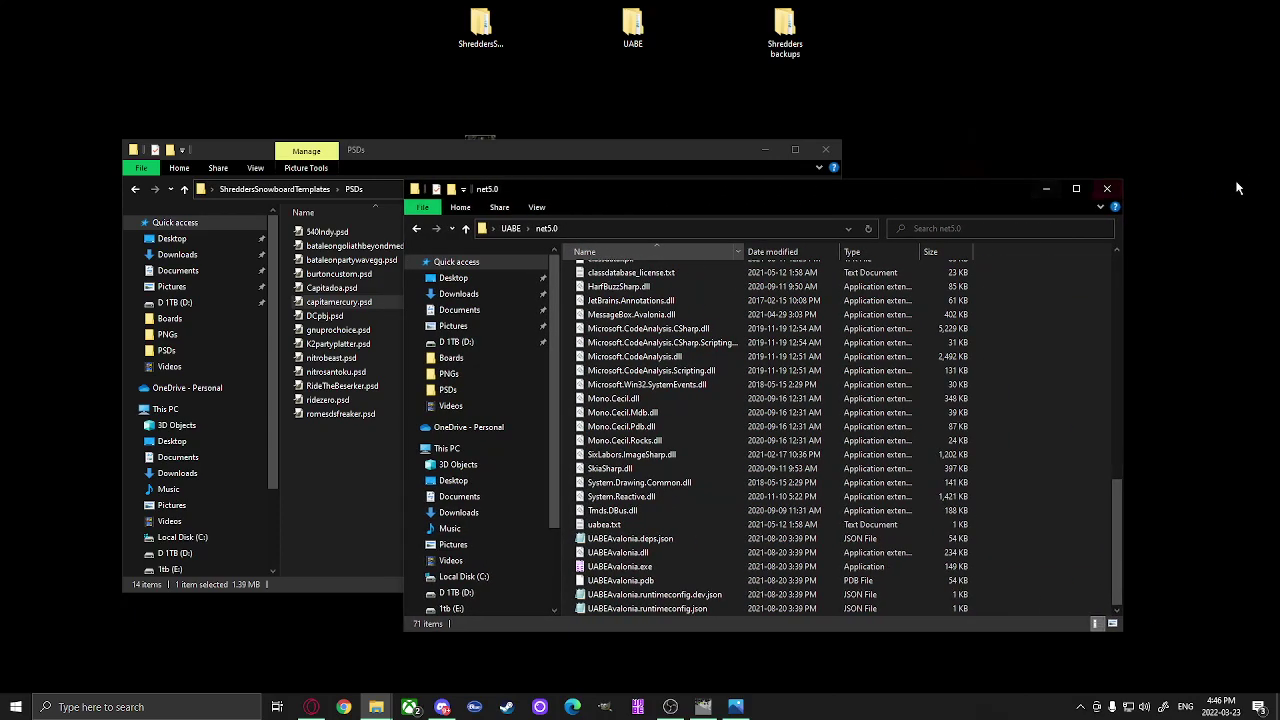
{"action": "left_click", "coordinate": [1108, 190]}
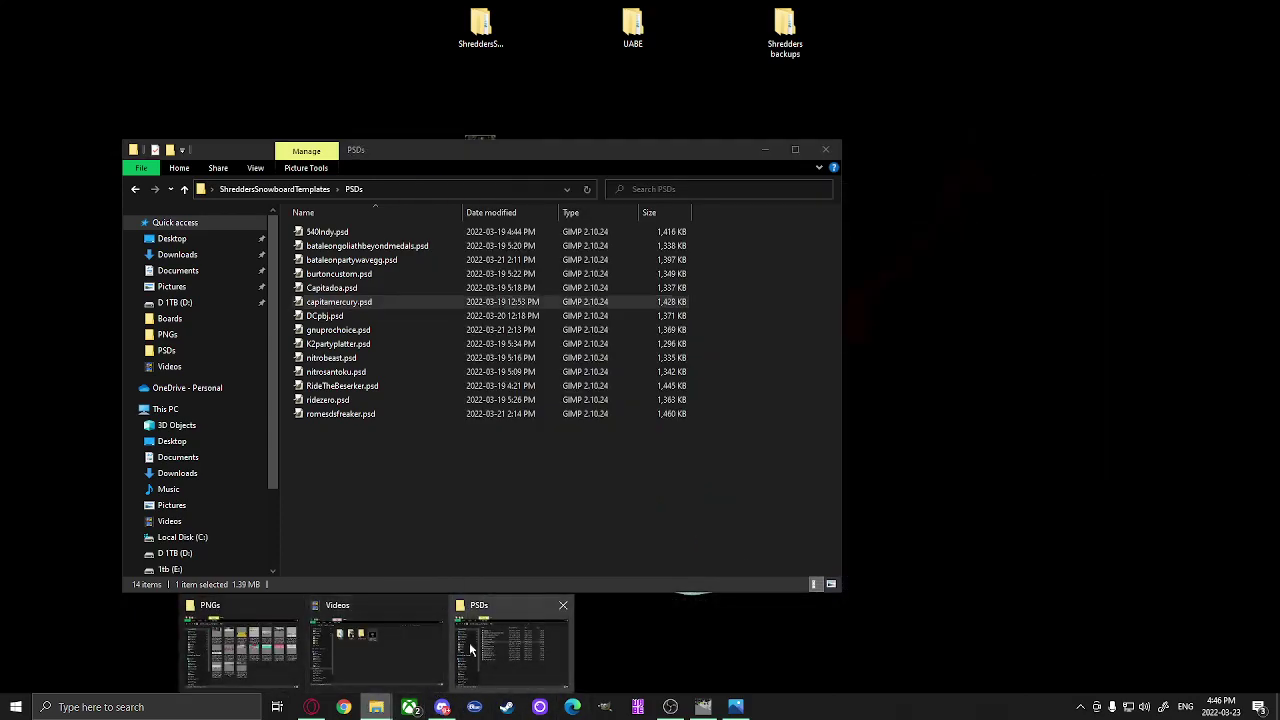
- Open the Shredders backups Boards folder and place it beside the PSDs window
{"action": "double_click", "coordinate": [786, 28]}
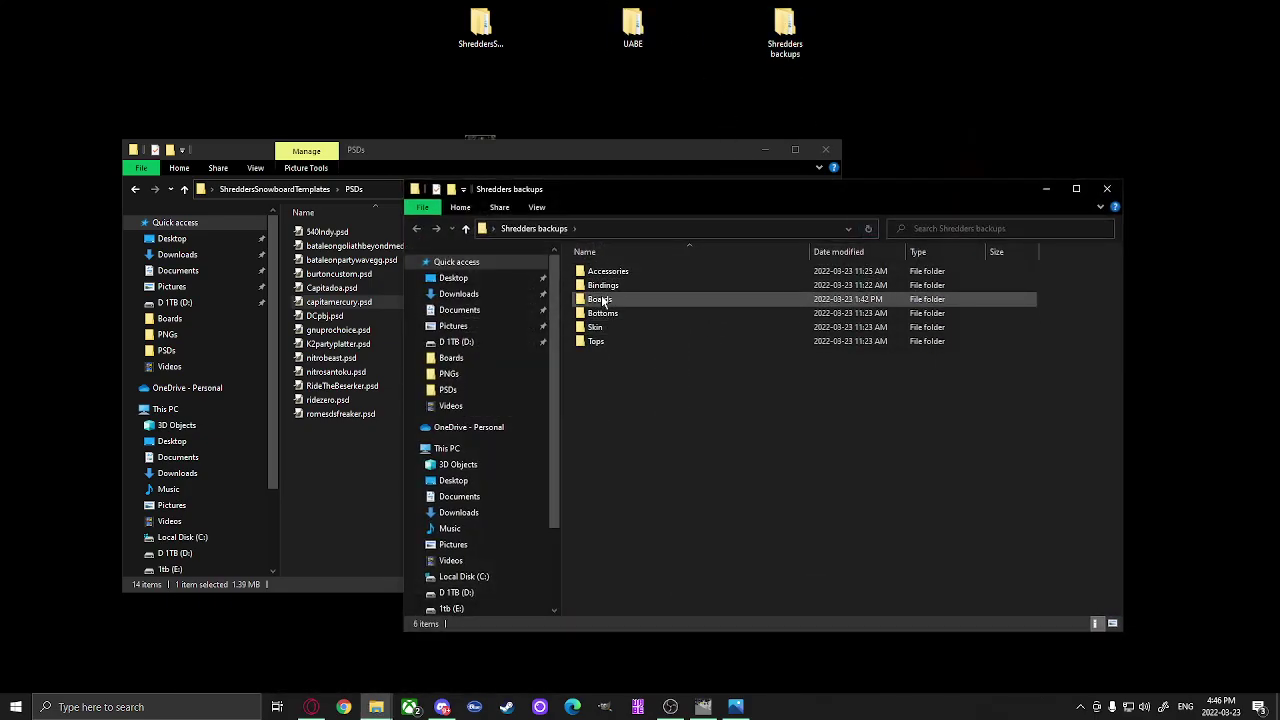
{"action": "left_click", "coordinate": [606, 300]}
{"action": "double_click", "coordinate": [605, 300]}
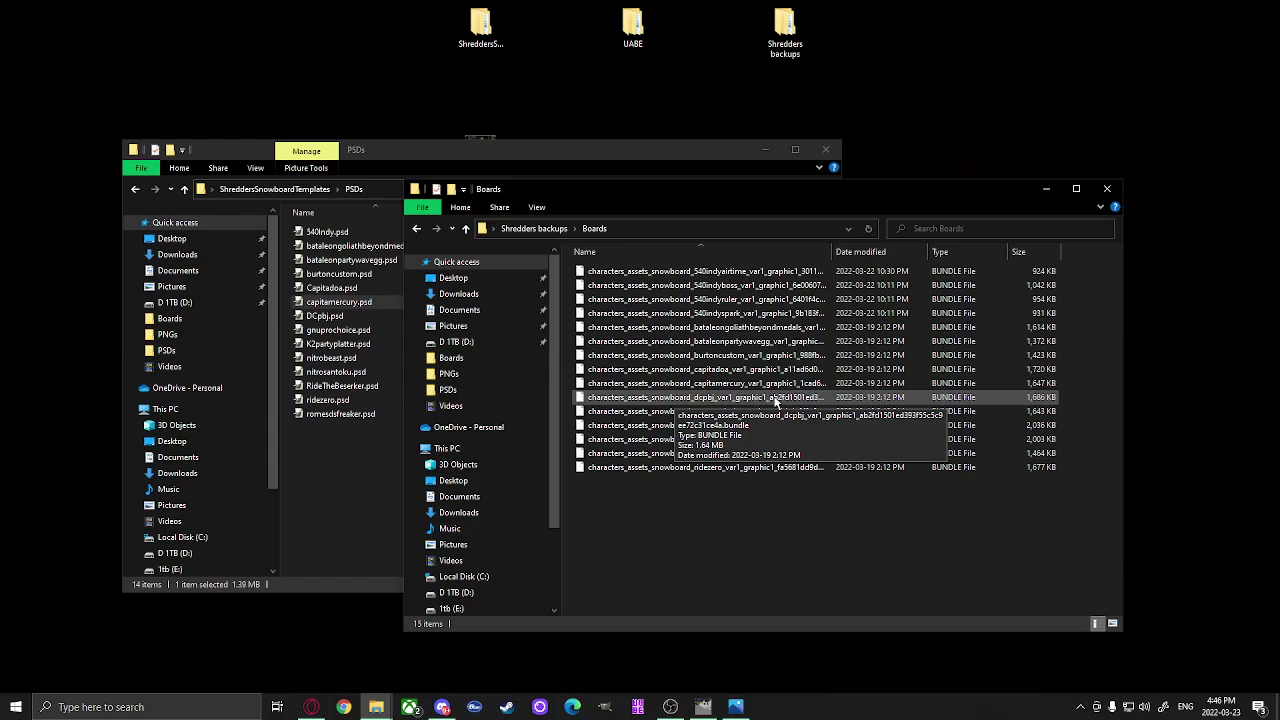
{"action": "left_click_drag", "start_coordinate": [782, 189], "coordinate": [916, 154]}
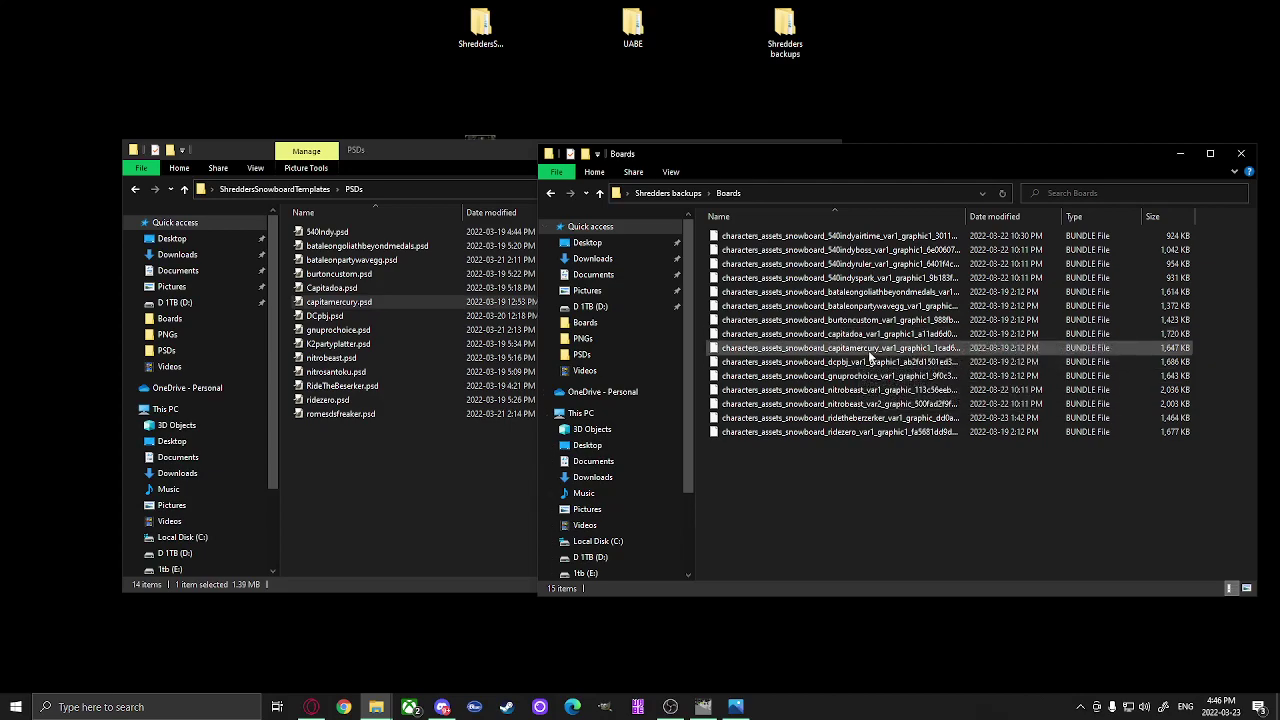
- Launch UABEAvalonia.exe from the UABE net5.0 folder
{"action": "double_click", "coordinate": [633, 25]}
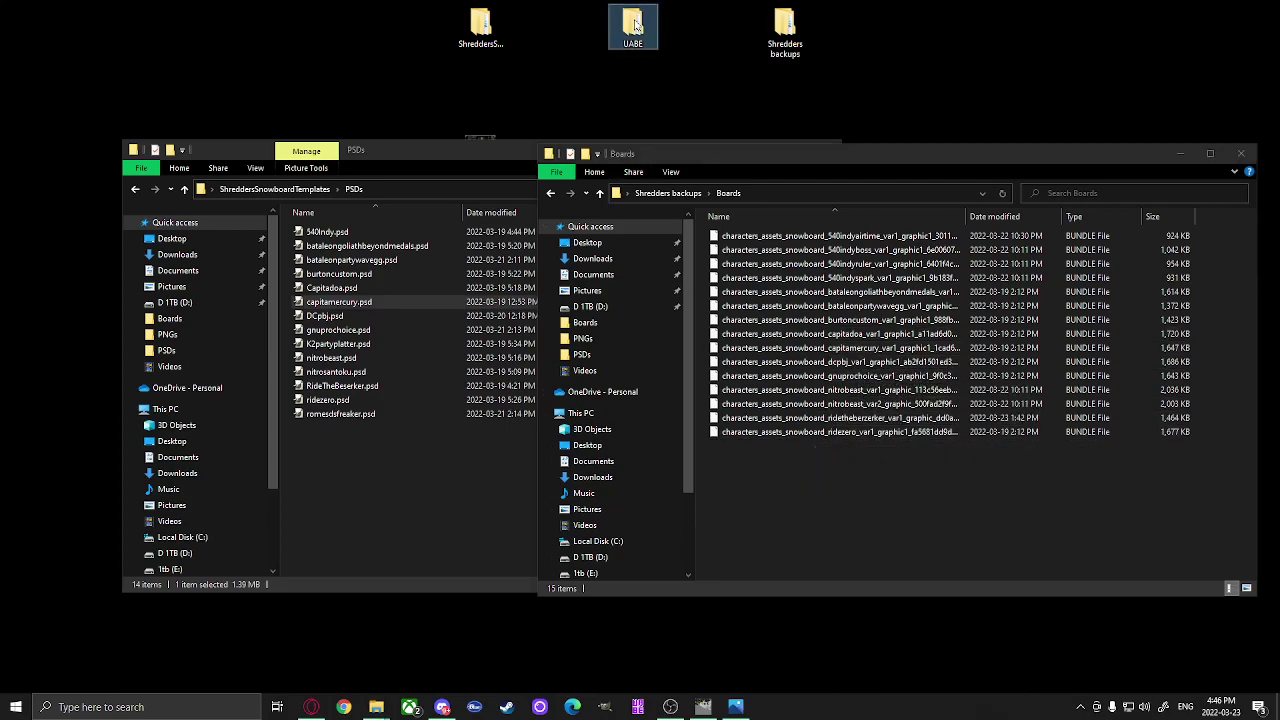
{"action": "double_click", "coordinate": [750, 253]}
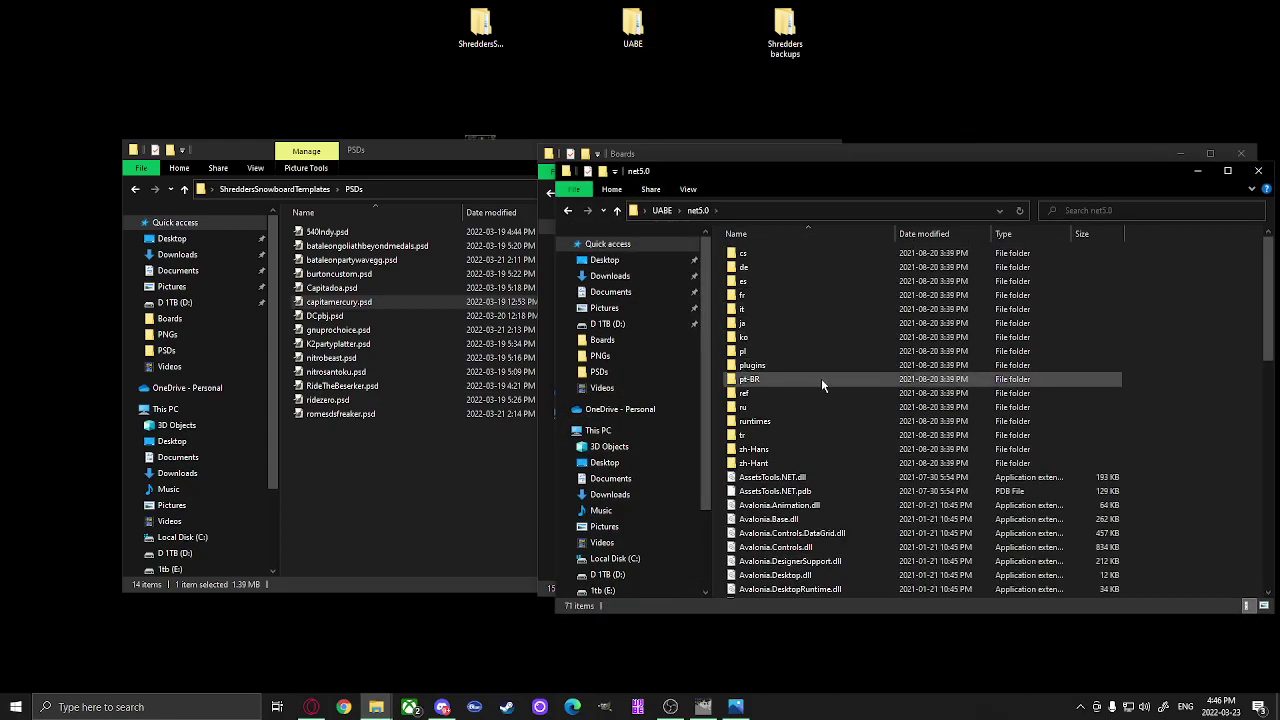
{"action": "scroll", "coordinate": [824, 400], "scroll_direction": "down", "scroll_amount": 15}
{"action": "scroll", "coordinate": [826, 414], "scroll_direction": "down", "scroll_amount": 2}
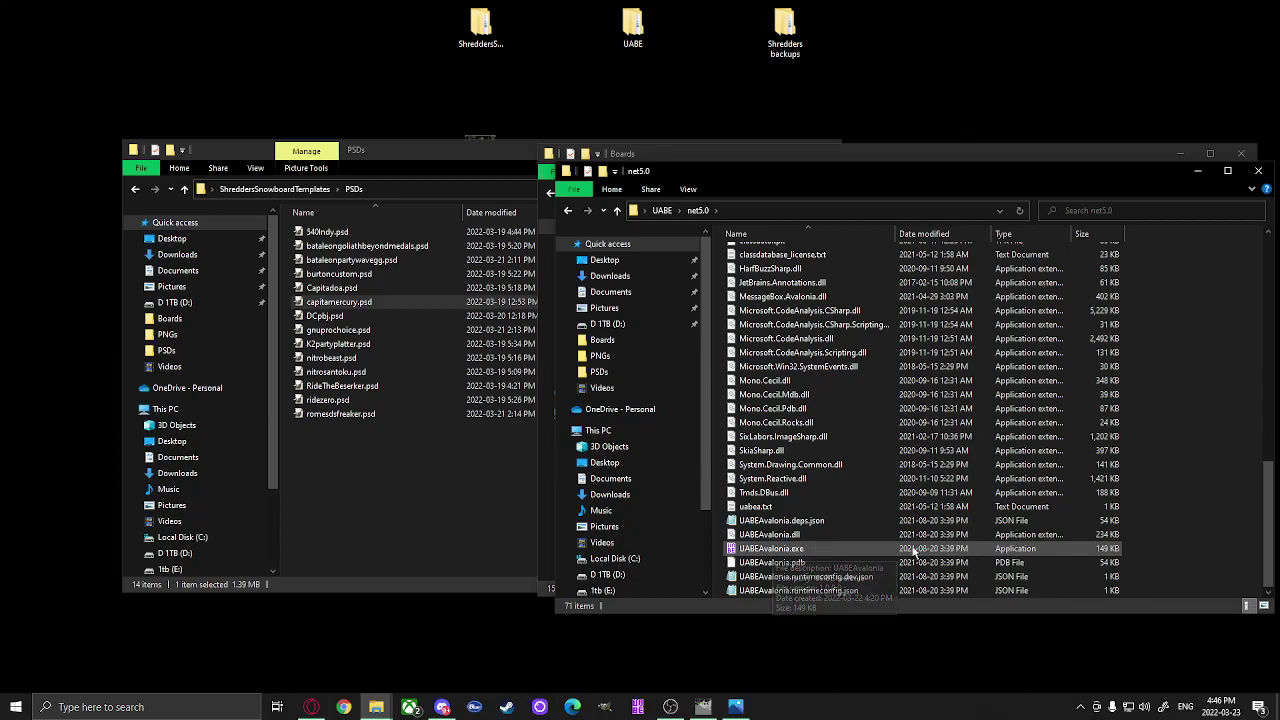
{"action": "left_click", "coordinate": [765, 550]}
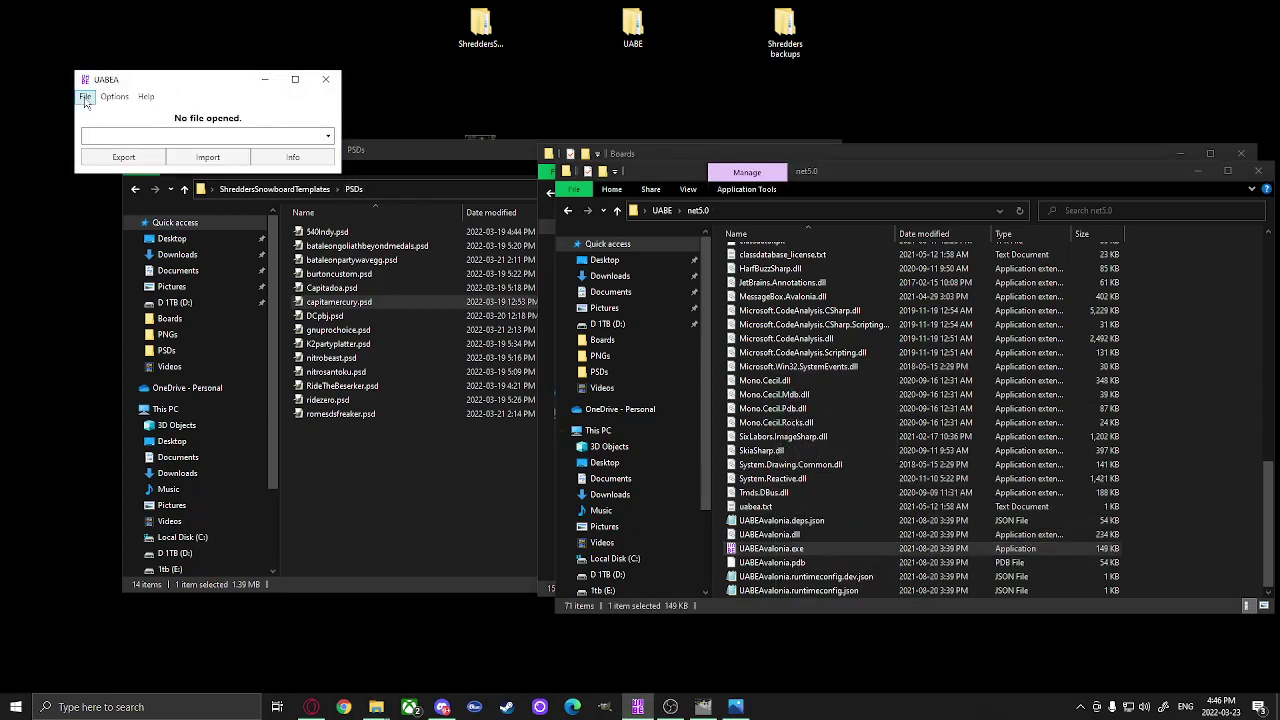
- Open the capitamercury bundle from Desktop > Shredders backups > Boards in UABEA
{"action": "left_click", "coordinate": [86, 97]}
{"action": "left_click", "coordinate": [110, 115]}
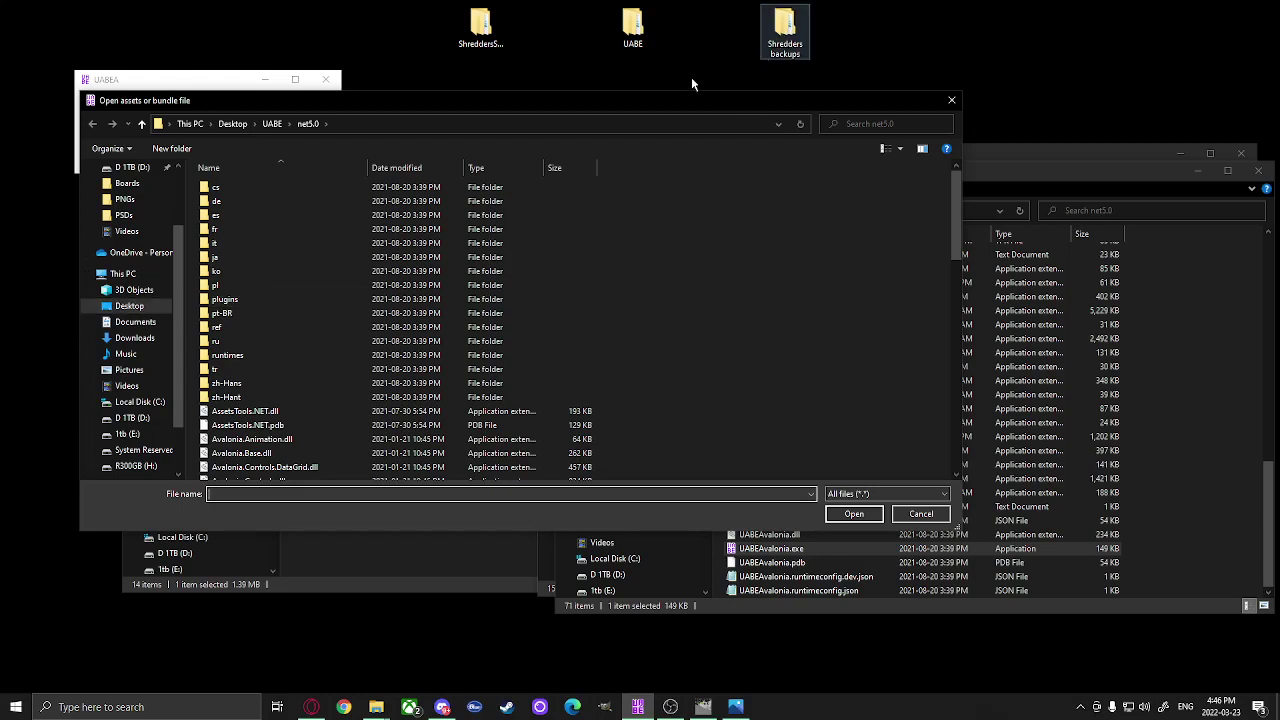
{"action": "left_click", "coordinate": [133, 308]}
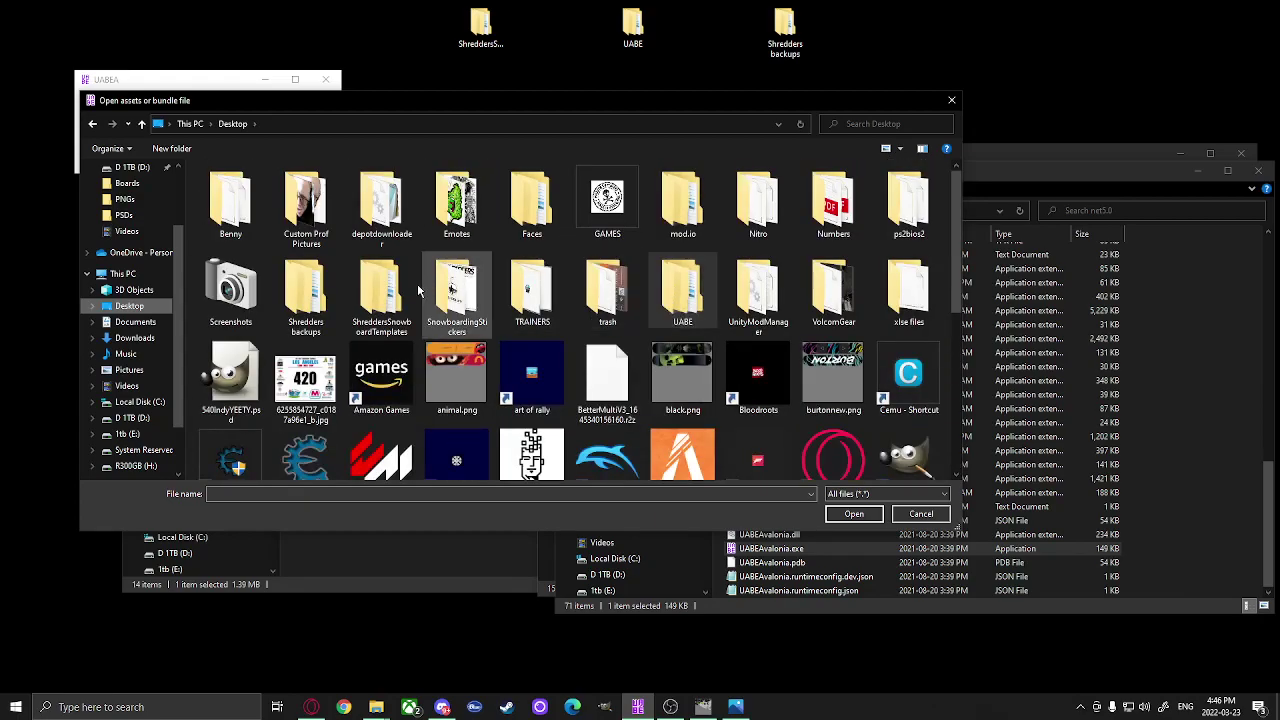
{"action": "double_click", "coordinate": [312, 306]}
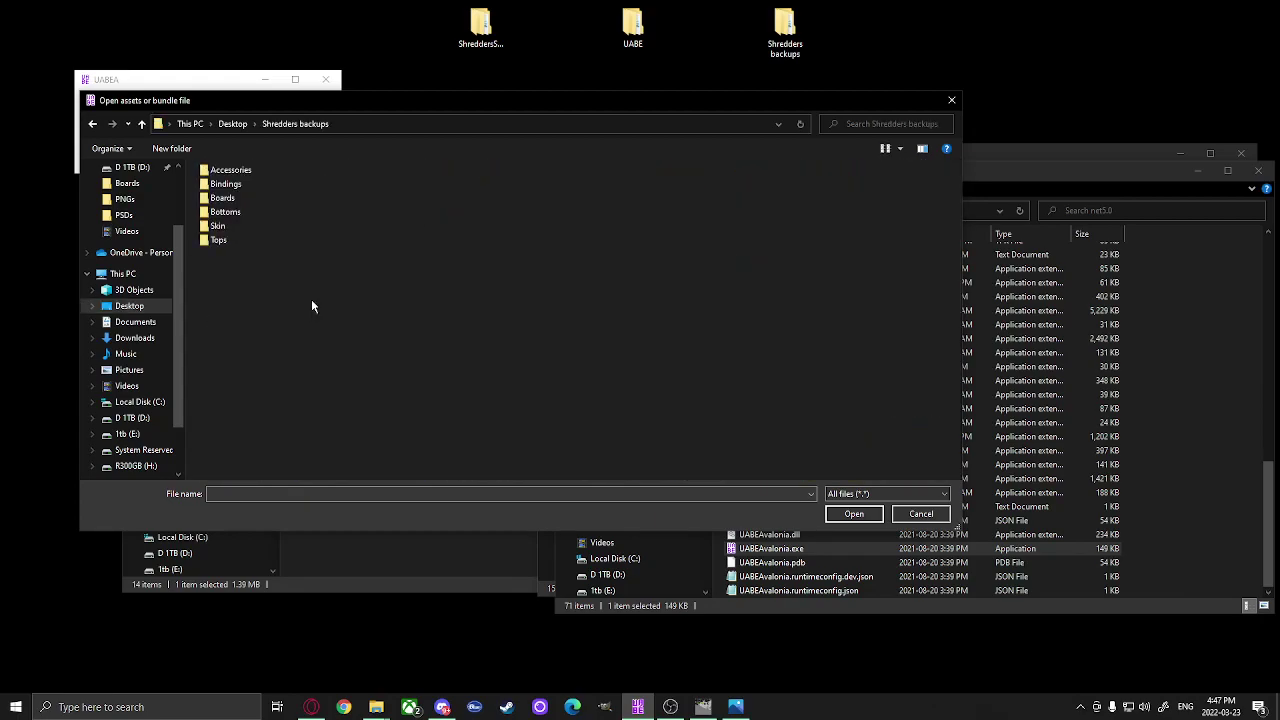
{"action": "double_click", "coordinate": [230, 198]}
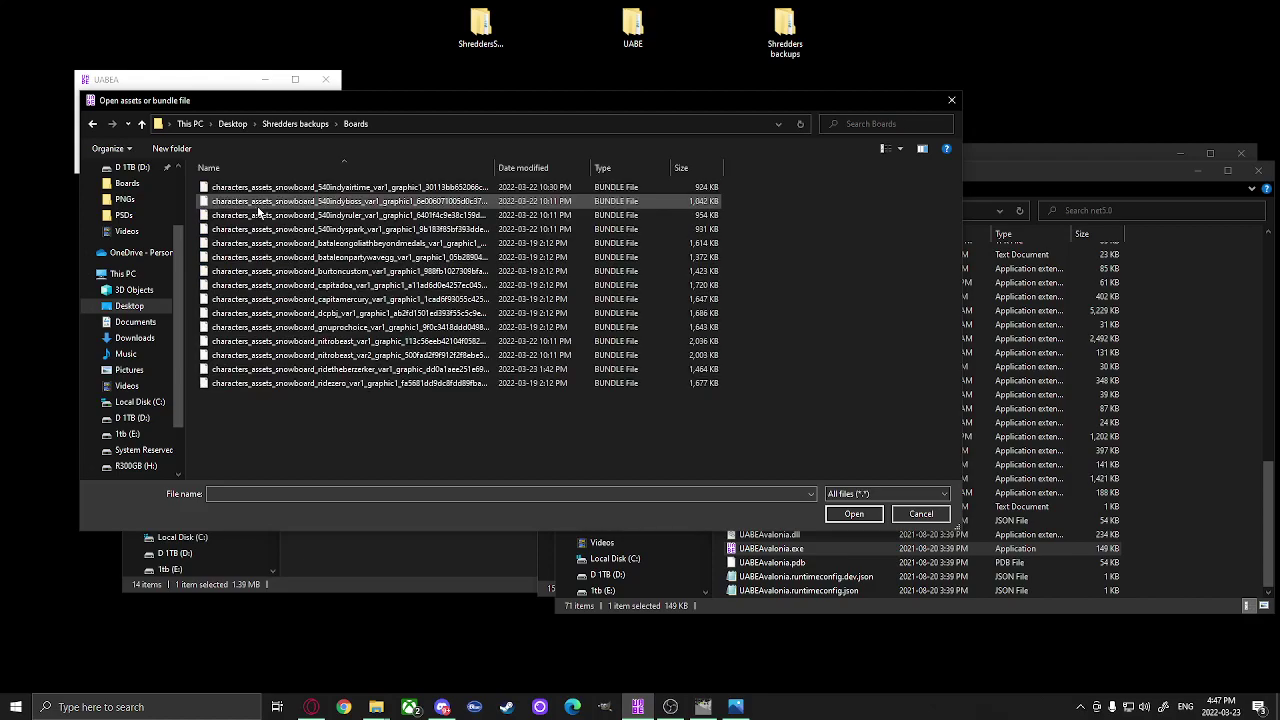
{"action": "left_click", "coordinate": [378, 305]}
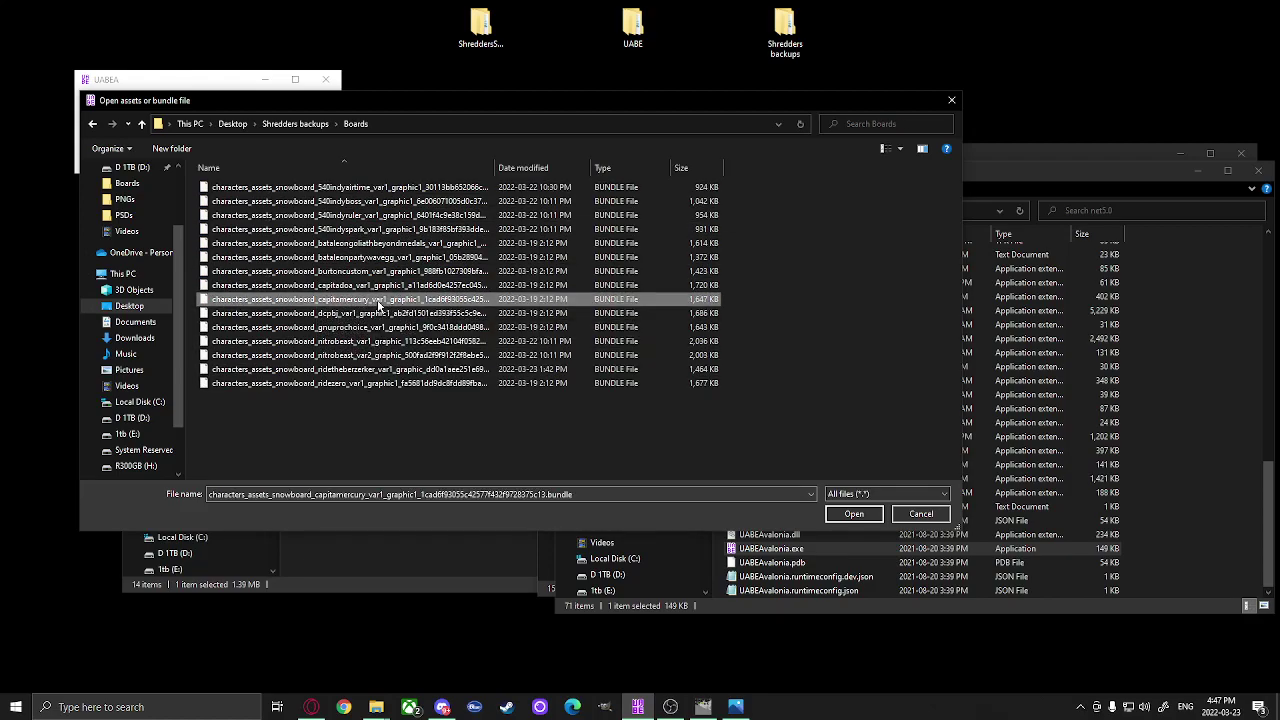
{"action": "left_click", "coordinate": [855, 514]}
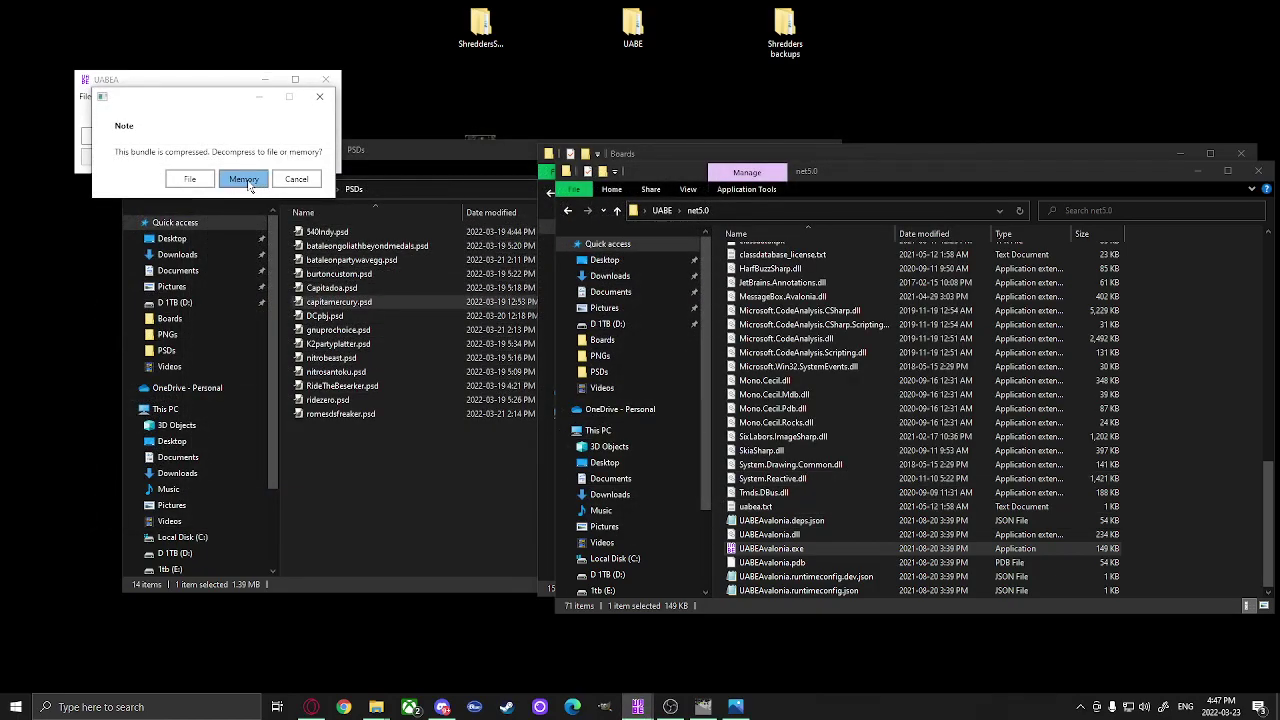
- Decompress to memory, list assets using class version 2020.2.2f1, and select the metal texture
{"action": "left_click", "coordinate": [244, 179]}
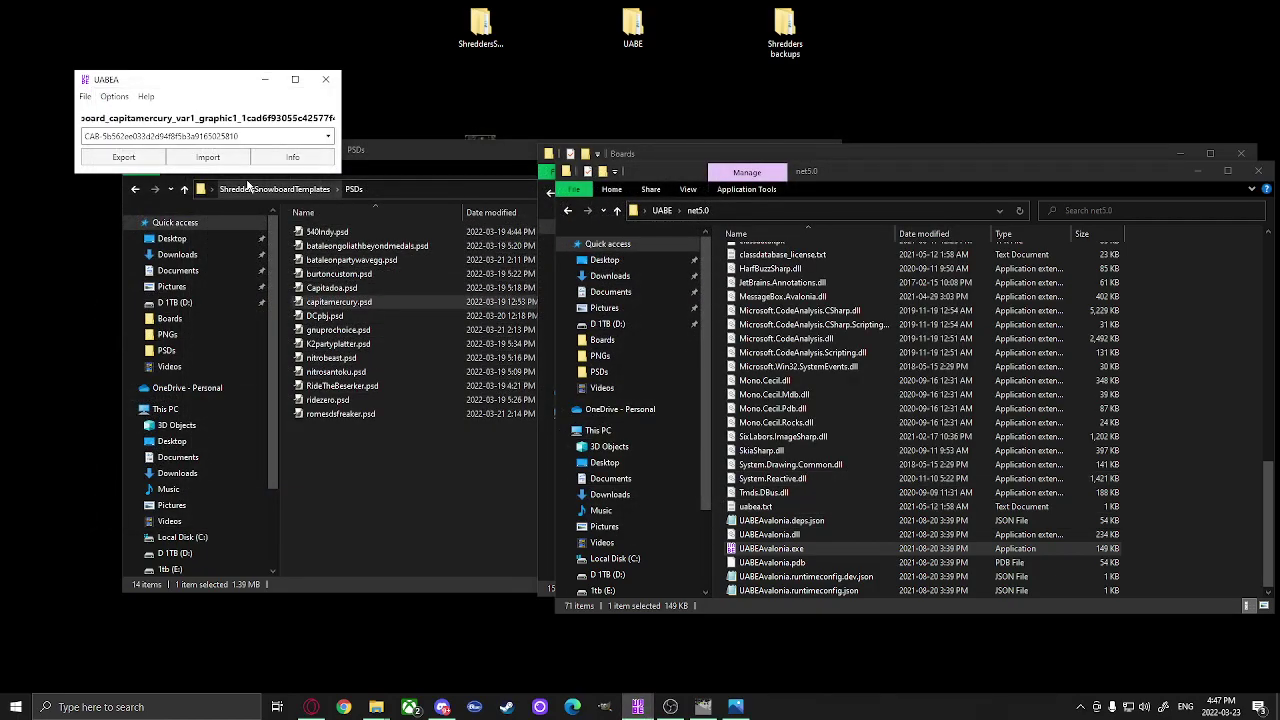
{"action": "left_click", "coordinate": [303, 159]}
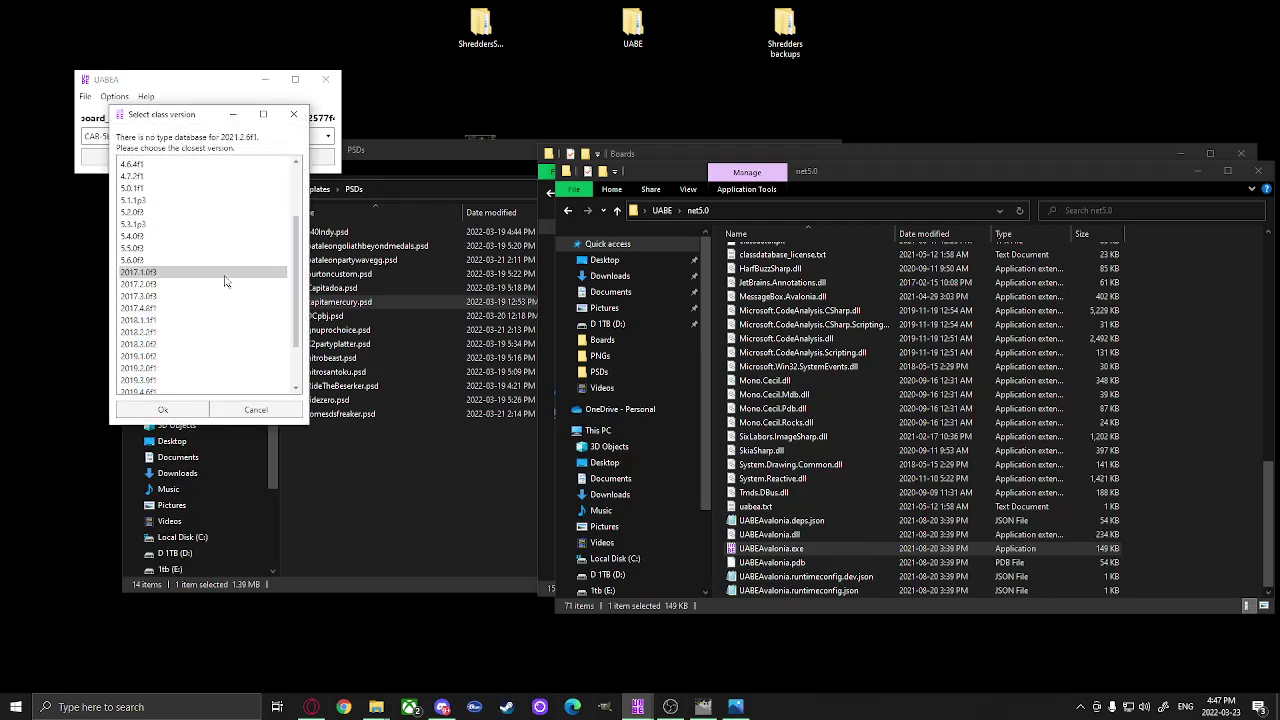
{"action": "scroll", "coordinate": [226, 290], "scroll_direction": "down", "scroll_amount": 2}
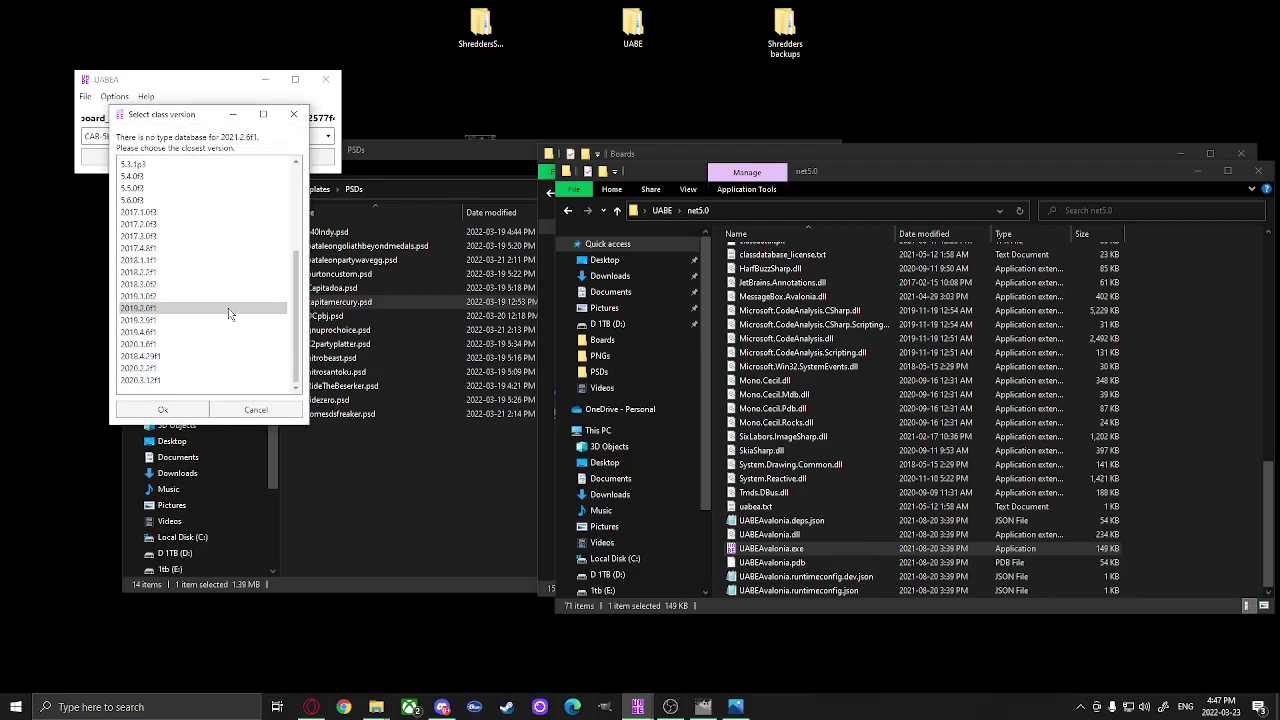
{"action": "left_click", "coordinate": [150, 369]}
{"action": "left_click", "coordinate": [162, 410]}
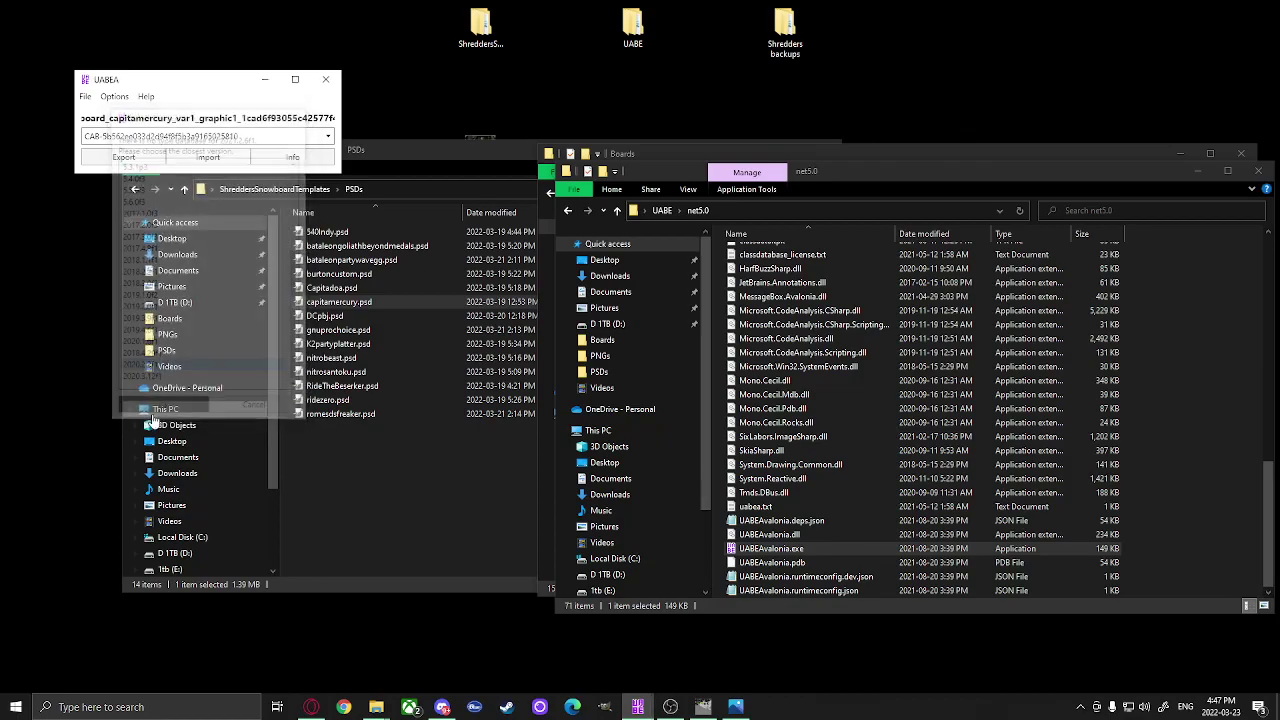
{"action": "left_click", "coordinate": [312, 268]}
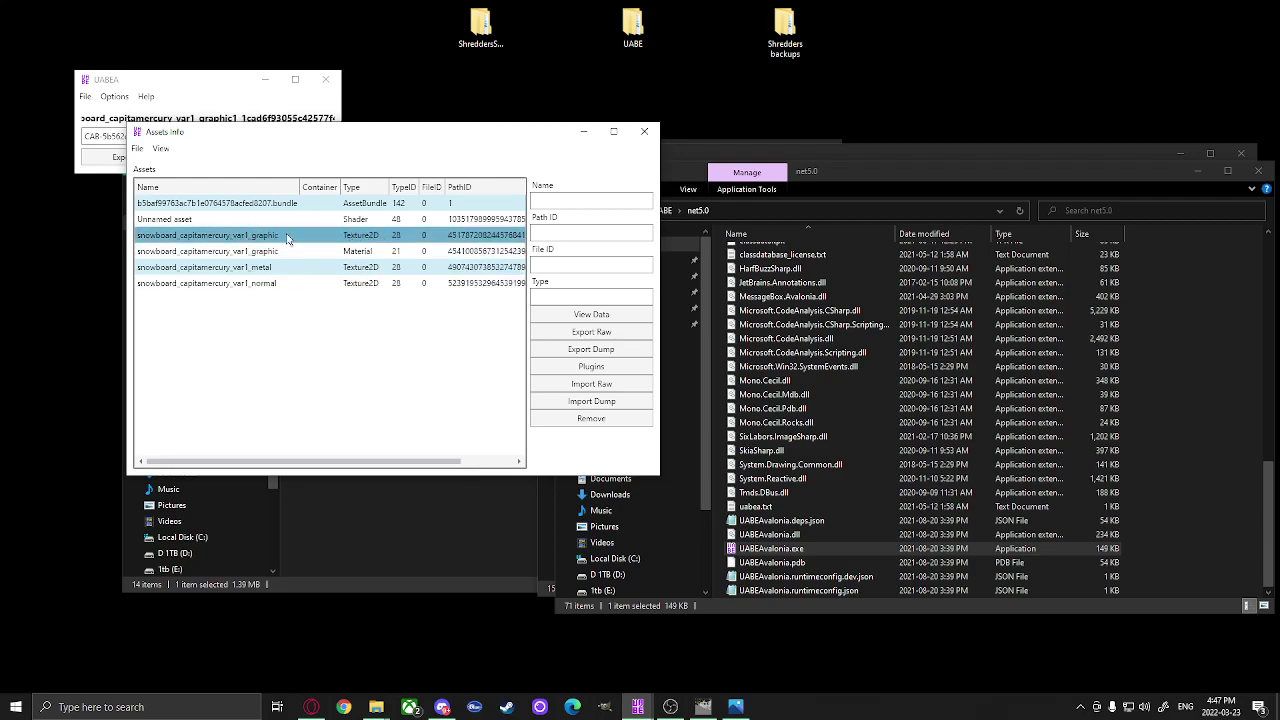
- Replace the capitamercury graphic Texture2D with black.png from the Desktop via Edit texture
{"action": "left_click", "coordinate": [372, 236]}
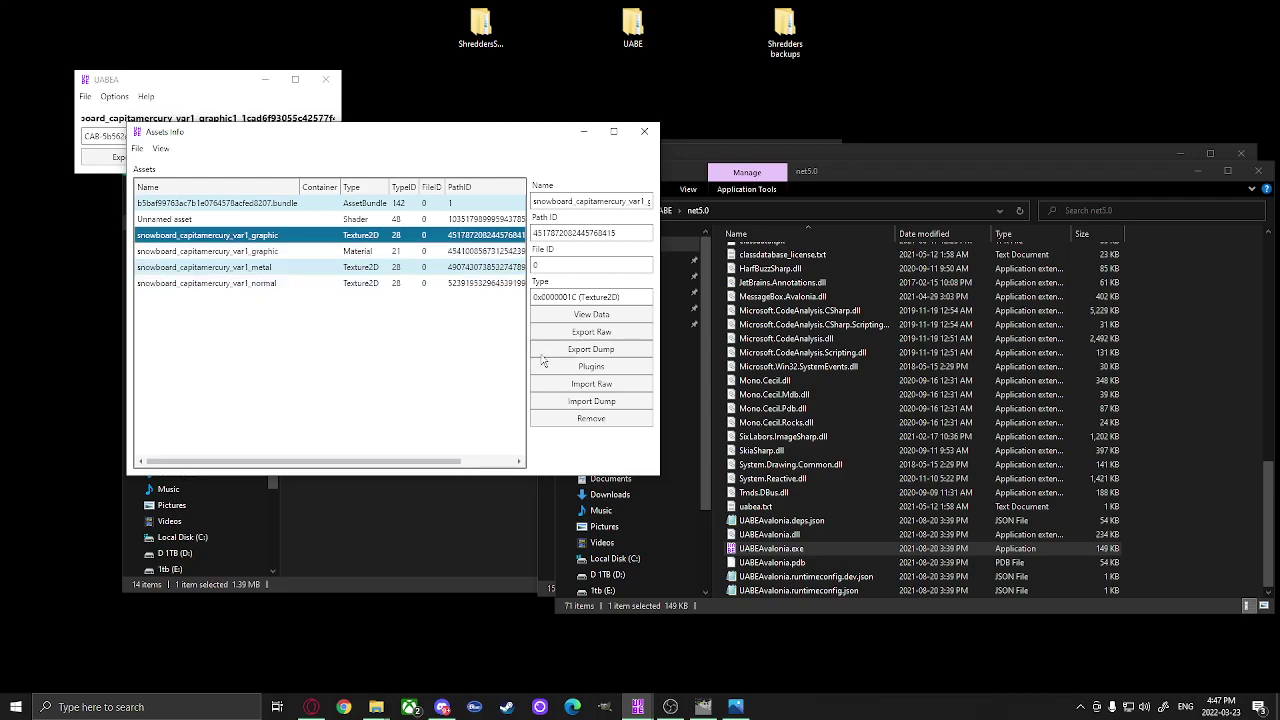
{"action": "left_click", "coordinate": [591, 368]}
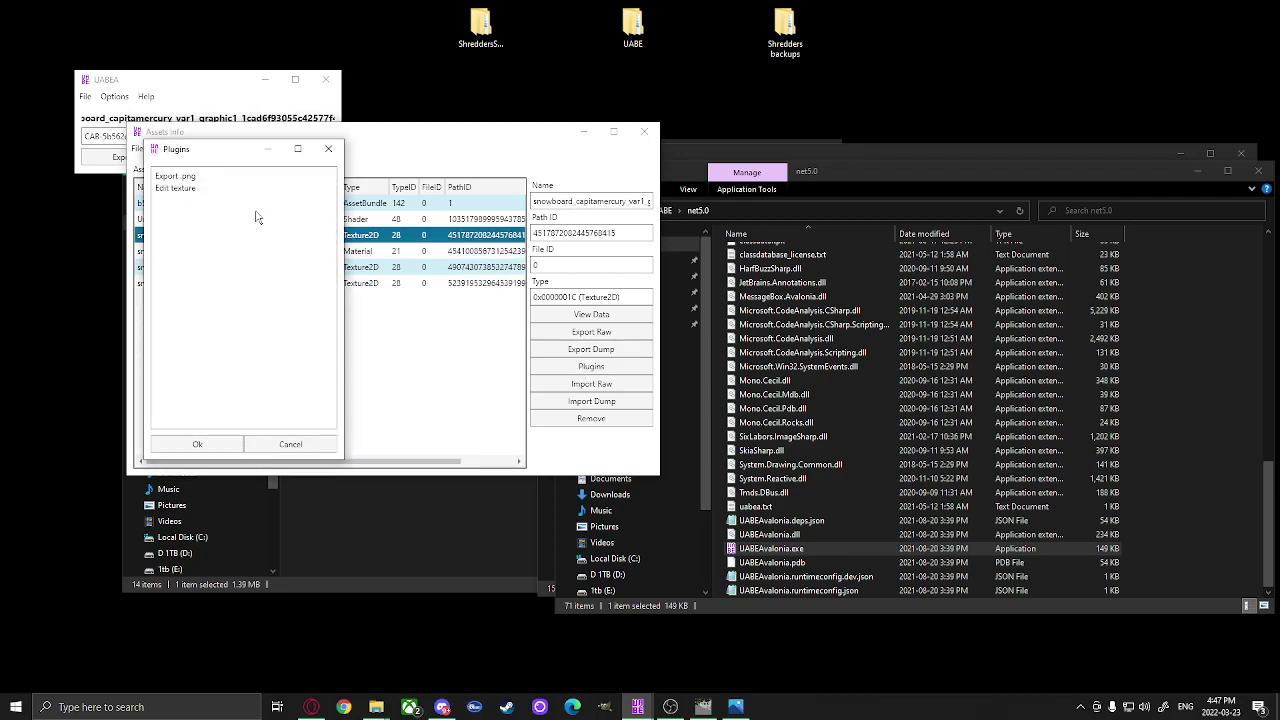
{"action": "left_click", "coordinate": [183, 190]}
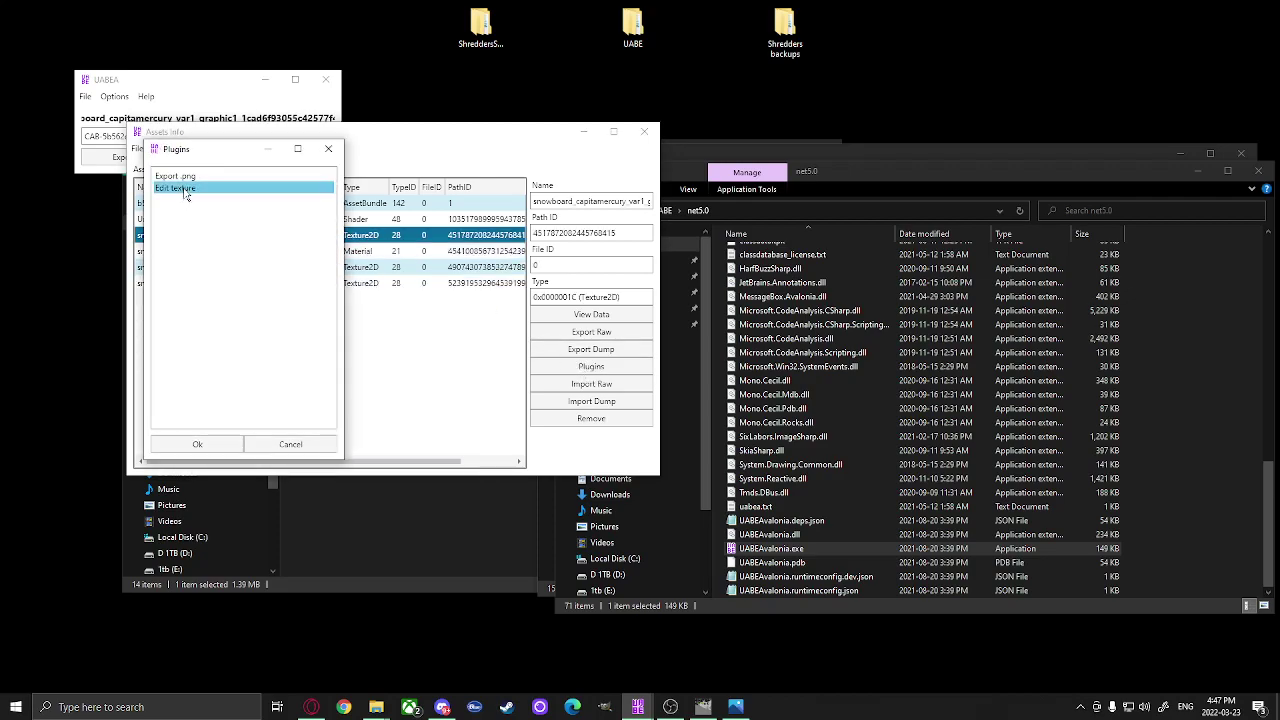
{"action": "left_click", "coordinate": [199, 446]}
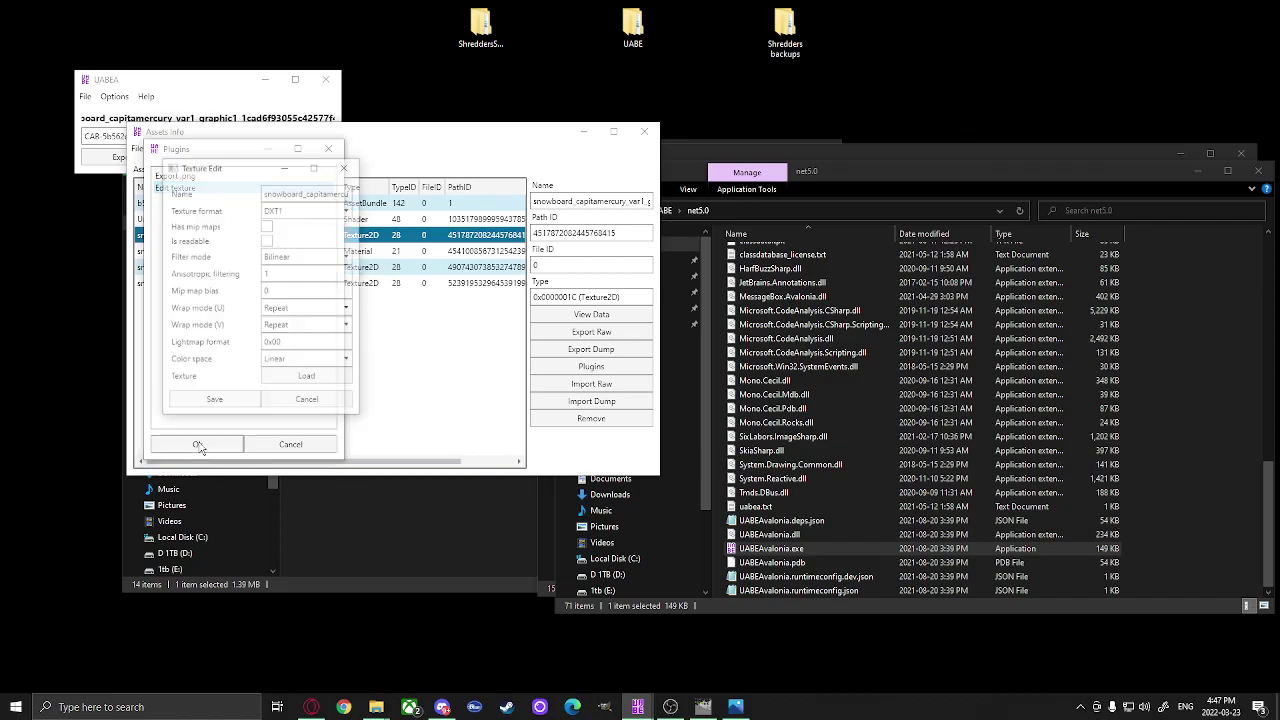
{"action": "left_click", "coordinate": [309, 377]}
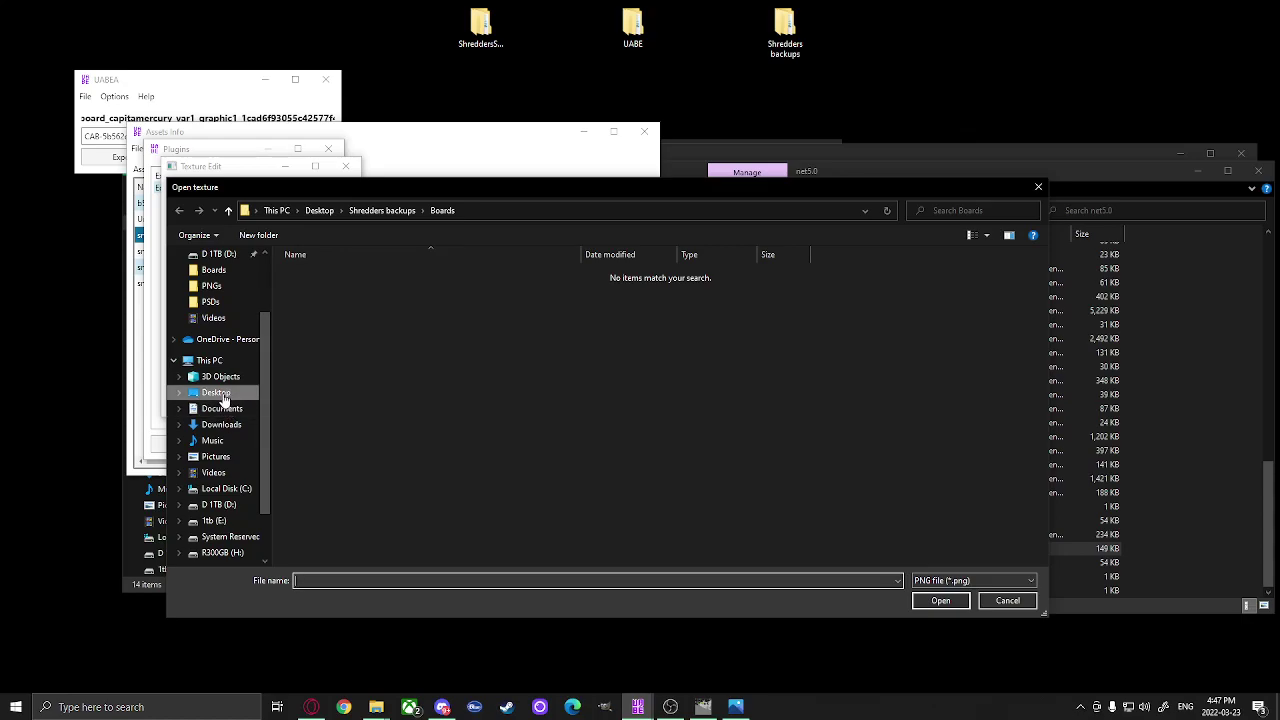
{"action": "left_click", "coordinate": [216, 393]}
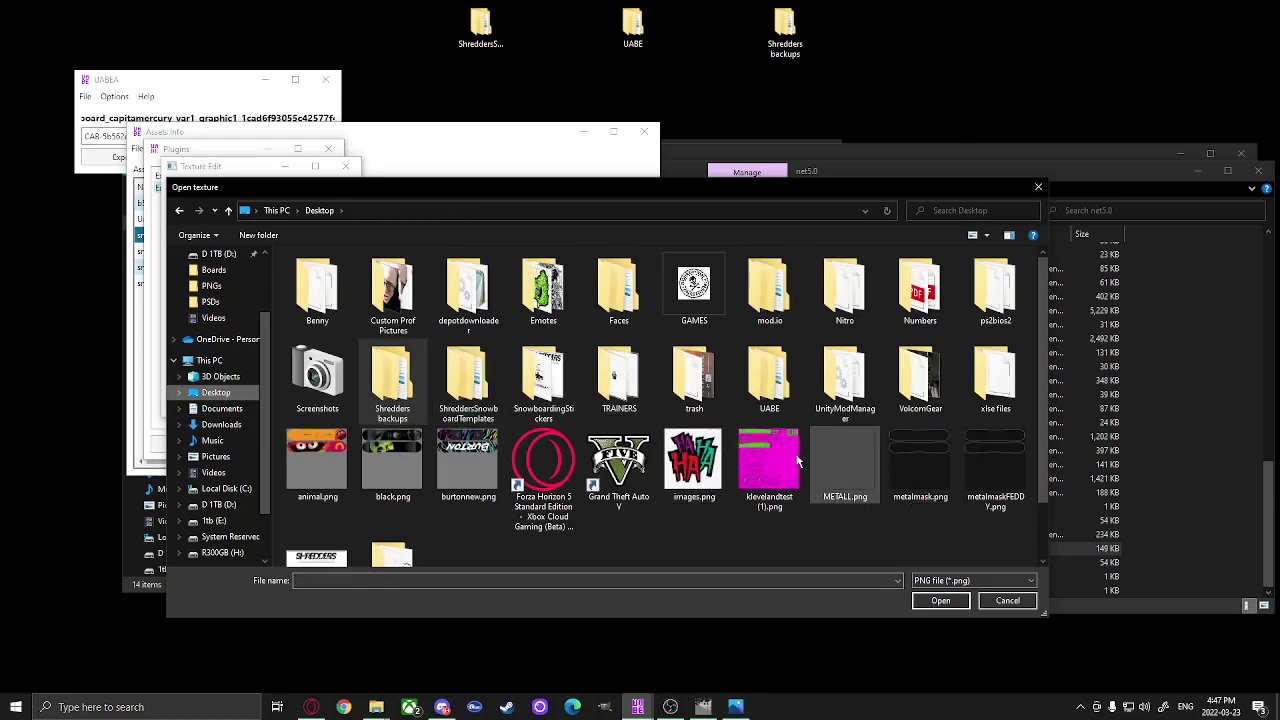
{"action": "left_click", "coordinate": [393, 462]}
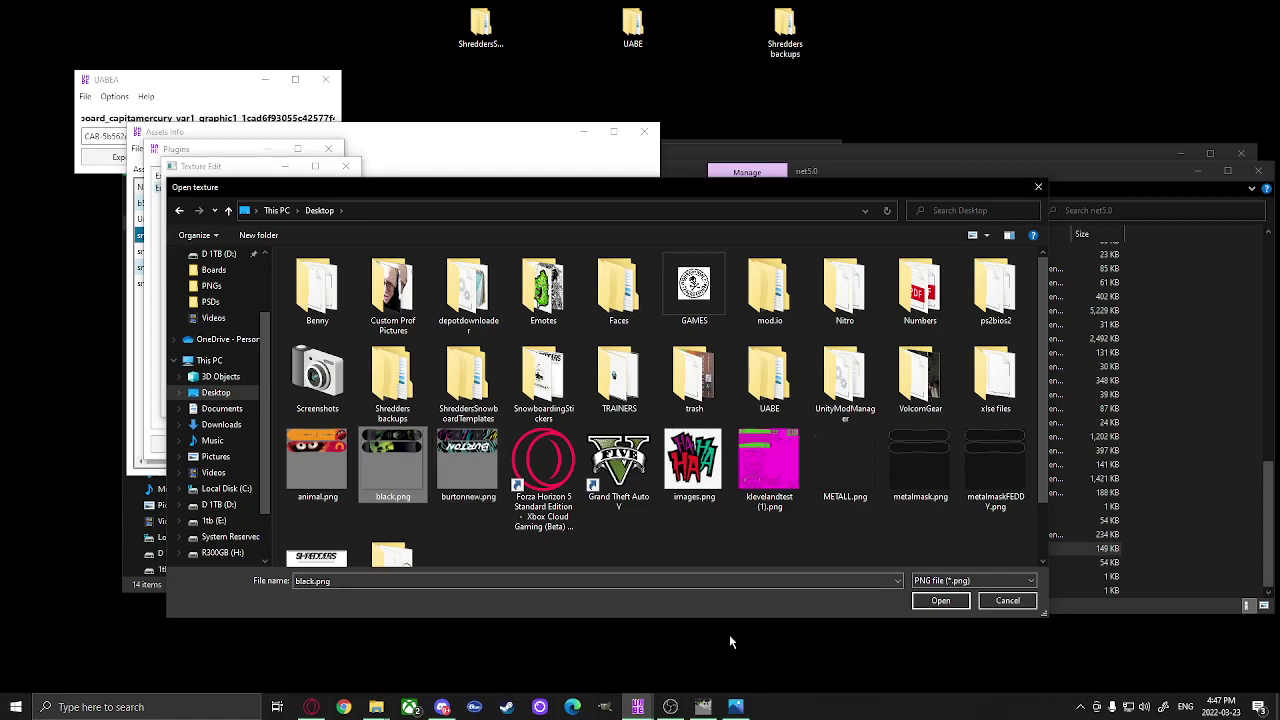
{"action": "left_click", "coordinate": [941, 601]}
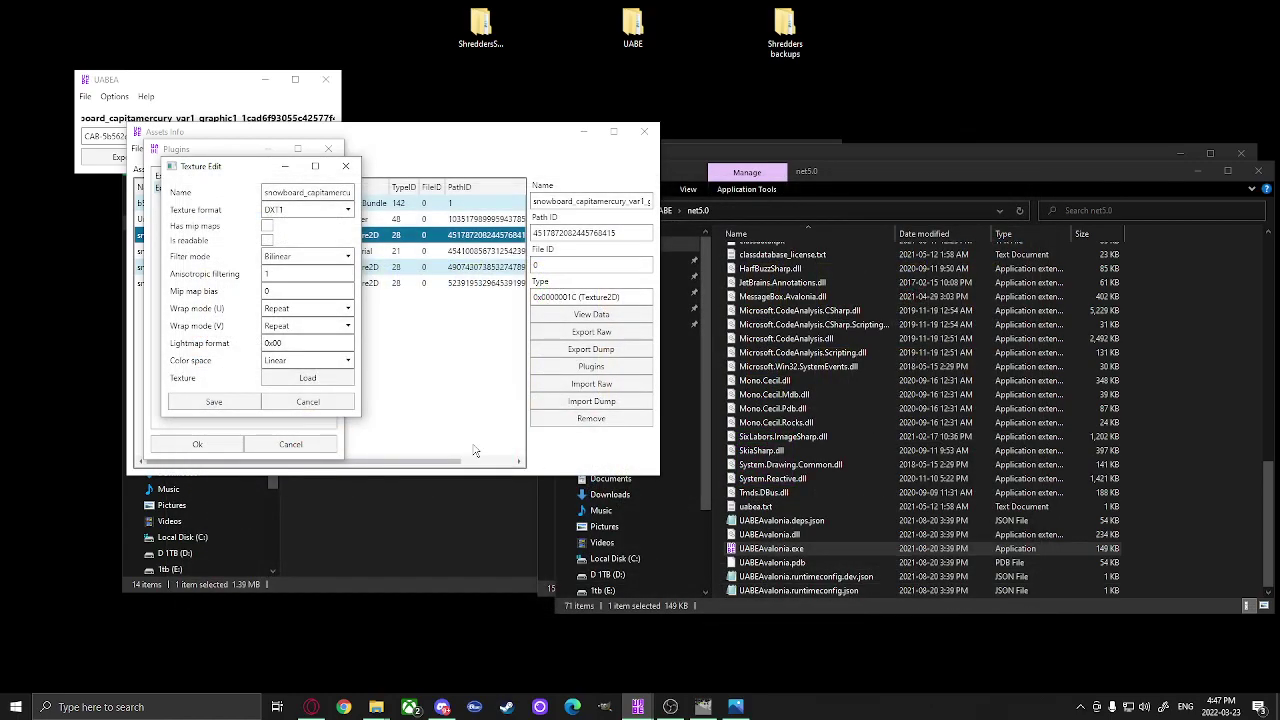
{"action": "left_click", "coordinate": [226, 408]}
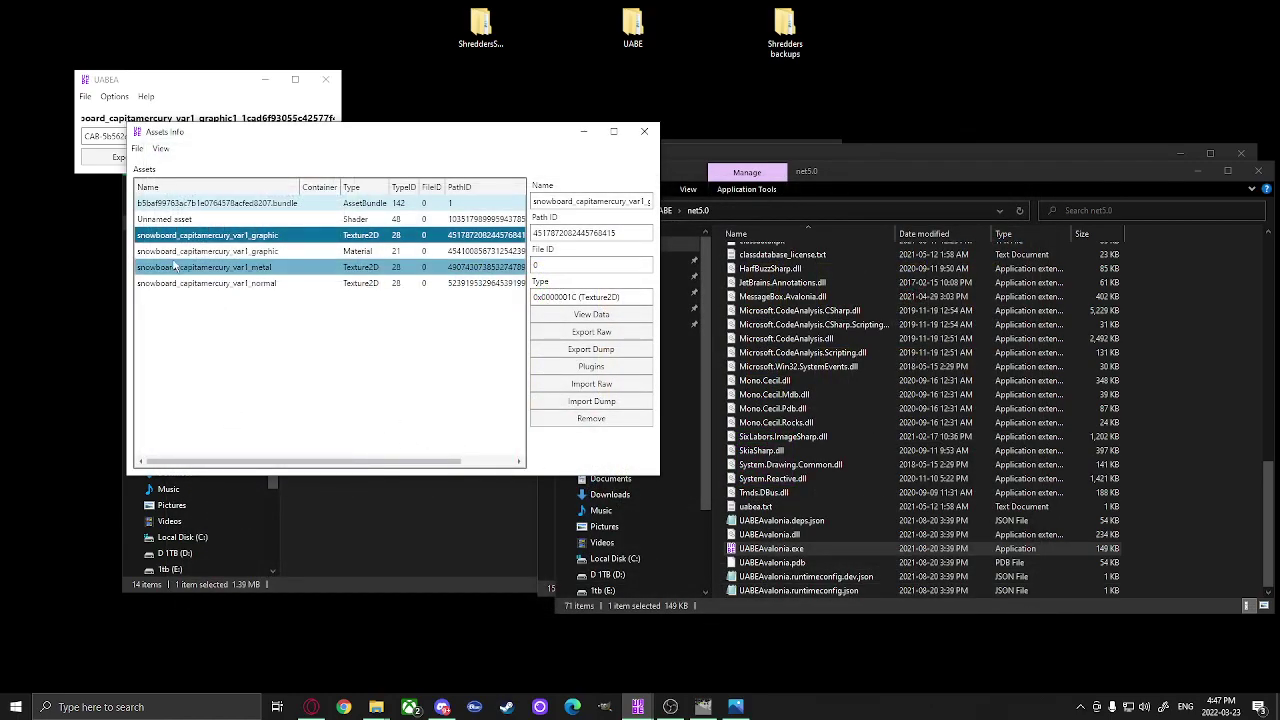
- Save the modified assets and close the Assets Info window
{"action": "left_click", "coordinate": [137, 148]}
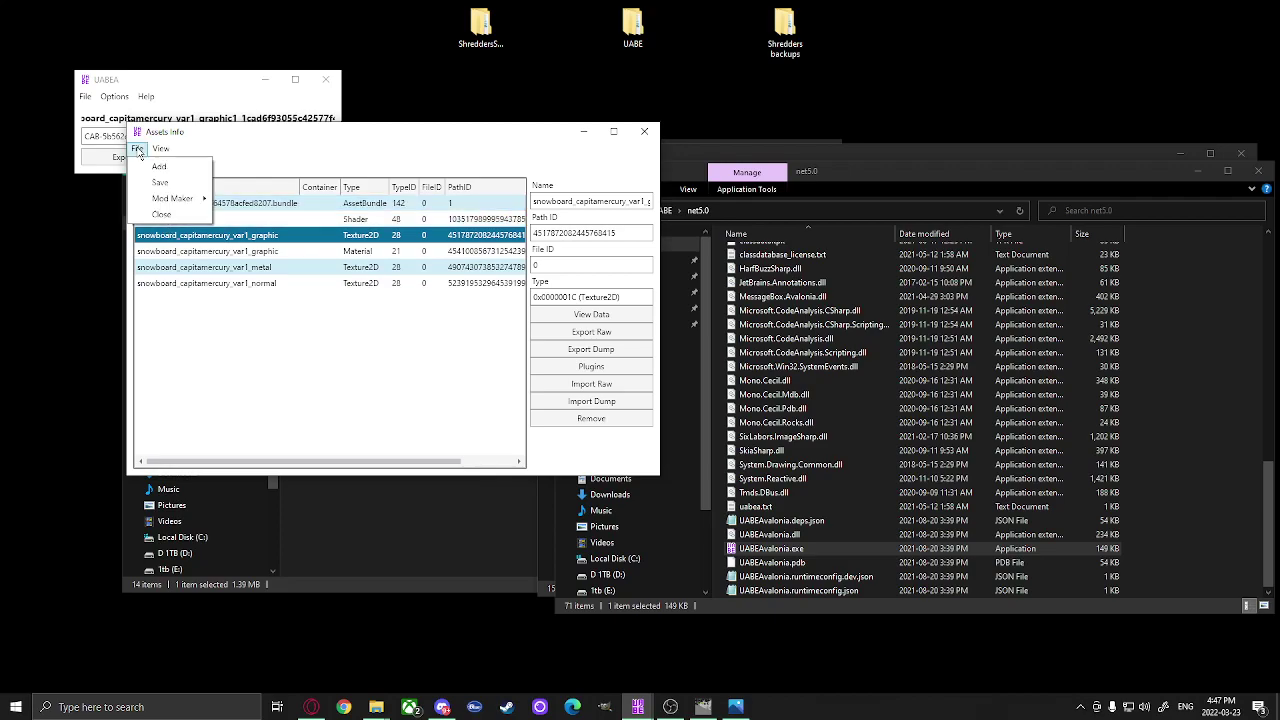
{"action": "left_click", "coordinate": [159, 183]}
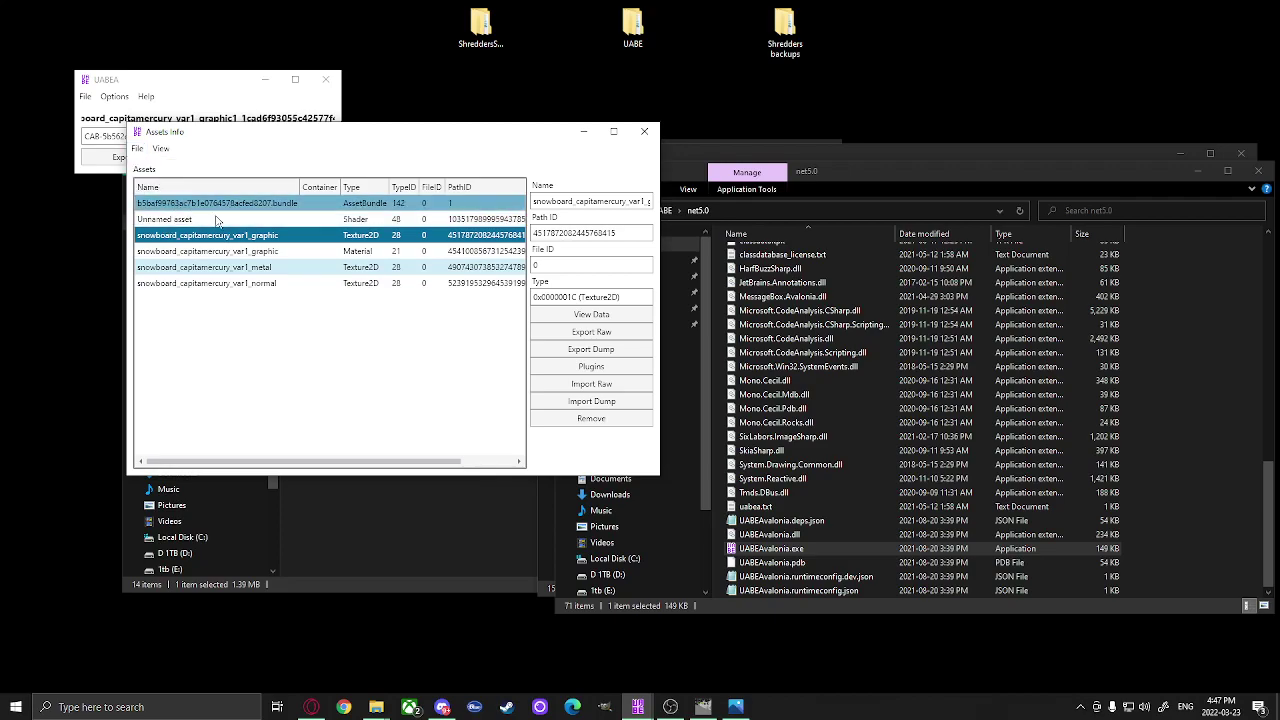
{"action": "left_click", "coordinate": [646, 134]}
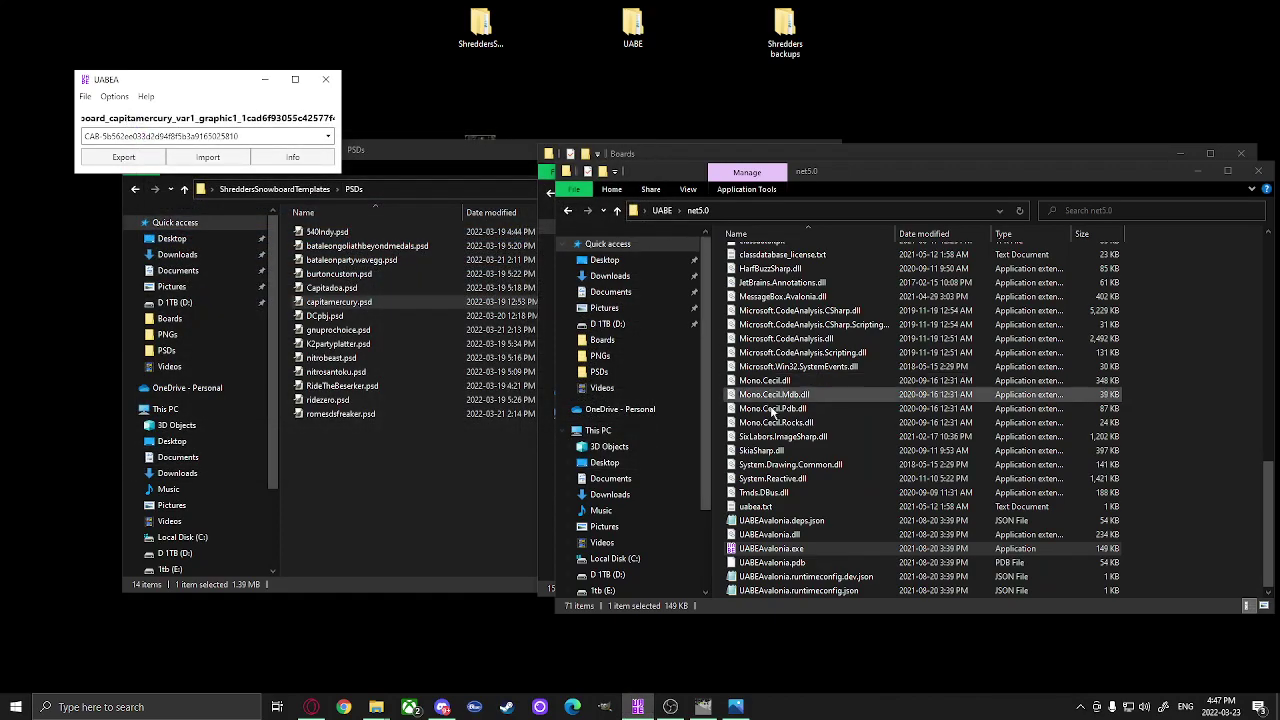
- Copy the capitamercury bundle's full file name in Boards backups without renaming it
{"action": "left_click_drag", "start_coordinate": [1014, 176], "coordinate": [901, 284]}
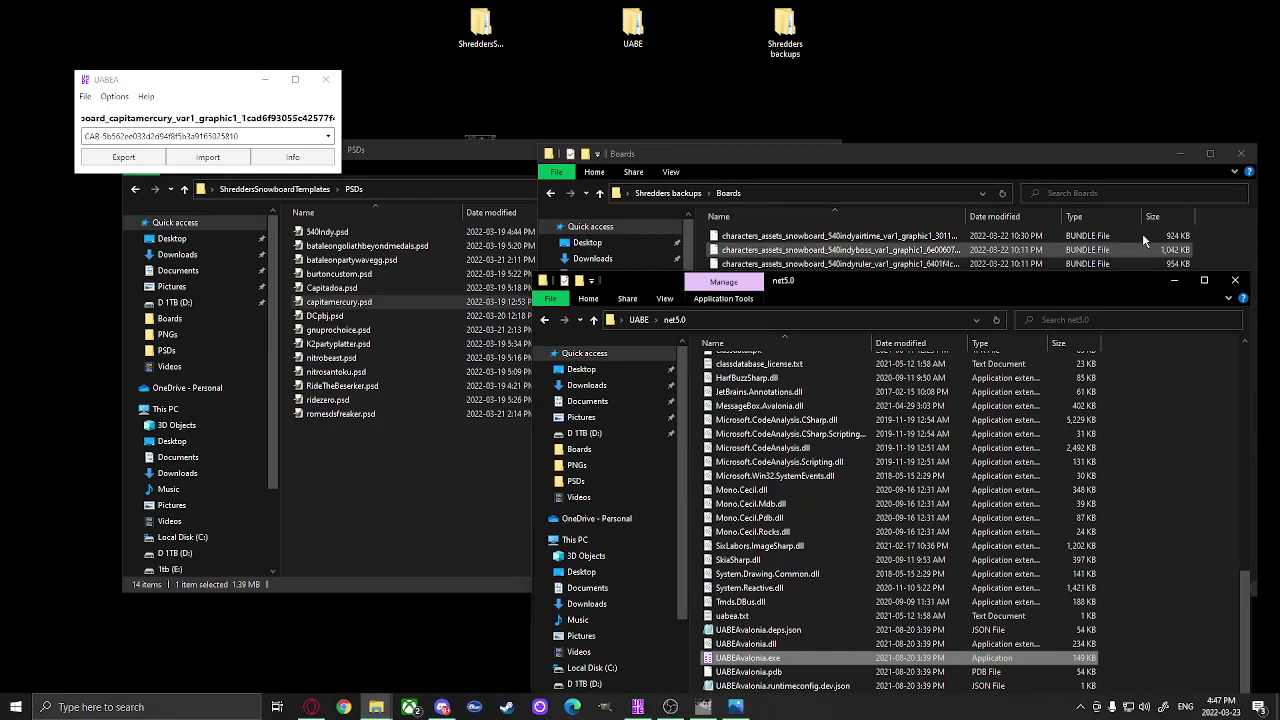
{"action": "left_click", "coordinate": [1181, 279]}
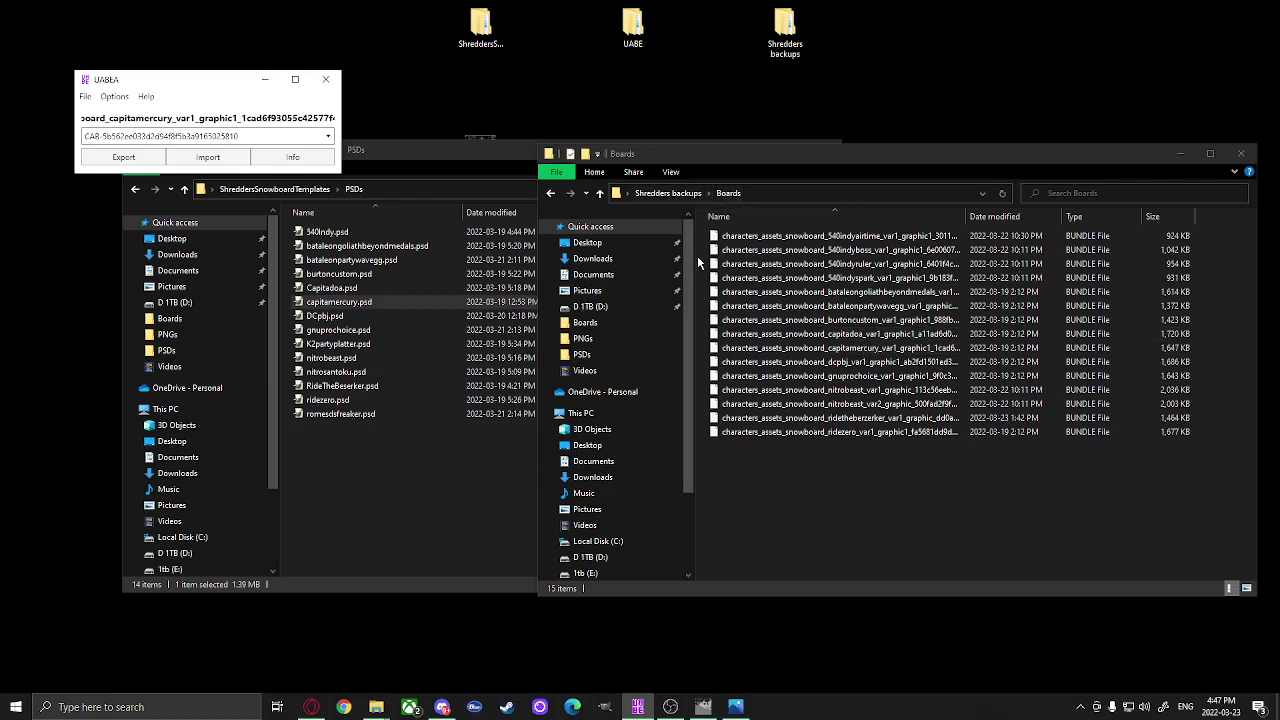
{"action": "right_click", "coordinate": [885, 350]}
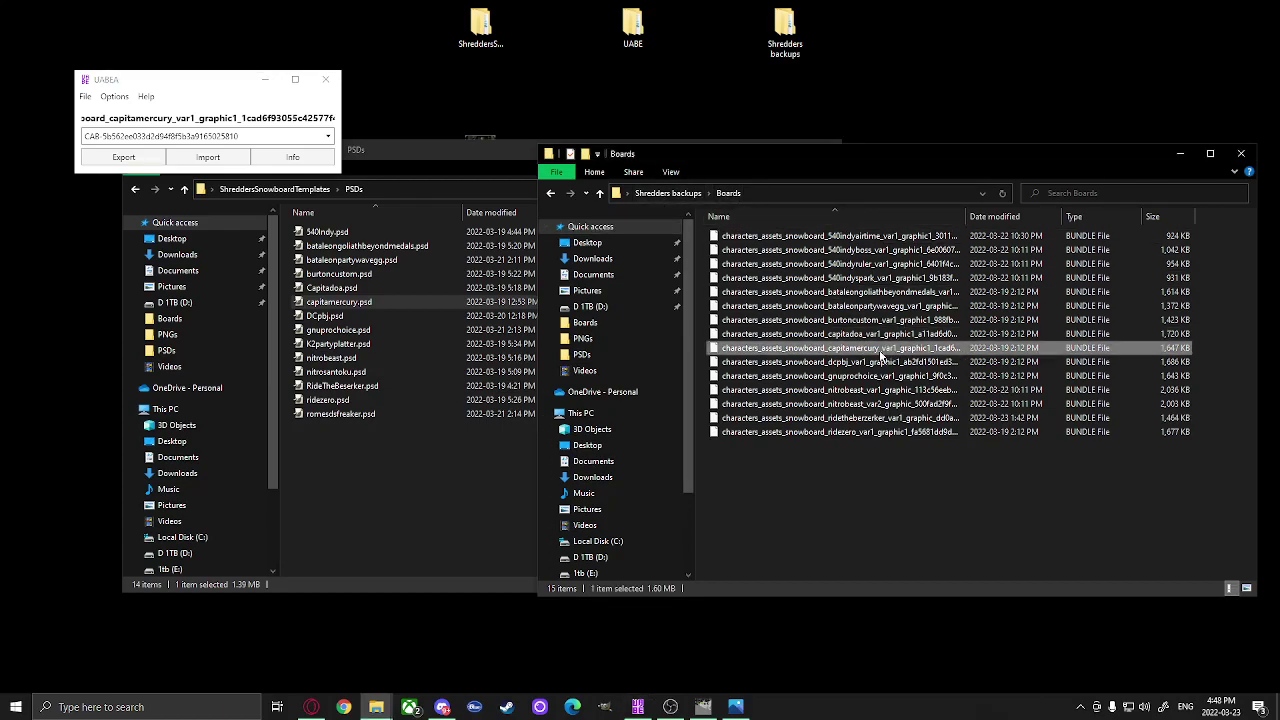
{"action": "left_click", "coordinate": [549, 610]}
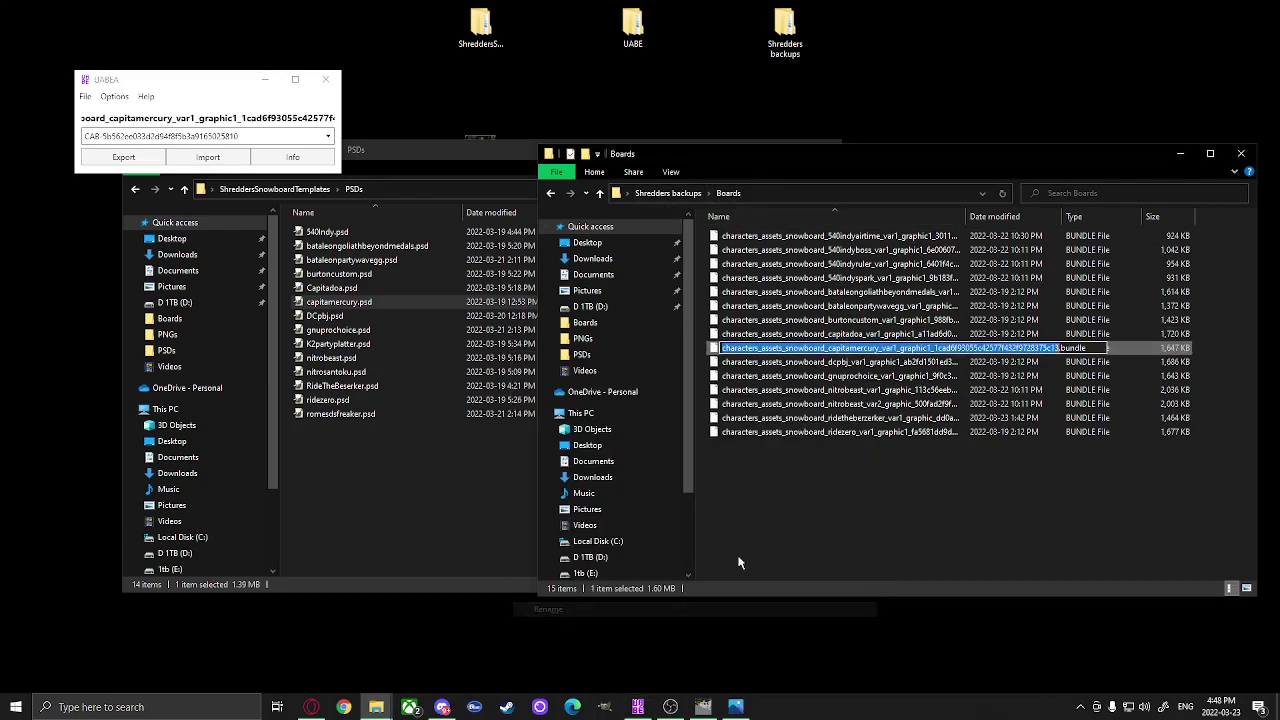
{"action": "left_click_drag", "start_coordinate": [1100, 348], "coordinate": [714, 350]}
{"action": "key", "text": "ctrl+c"}
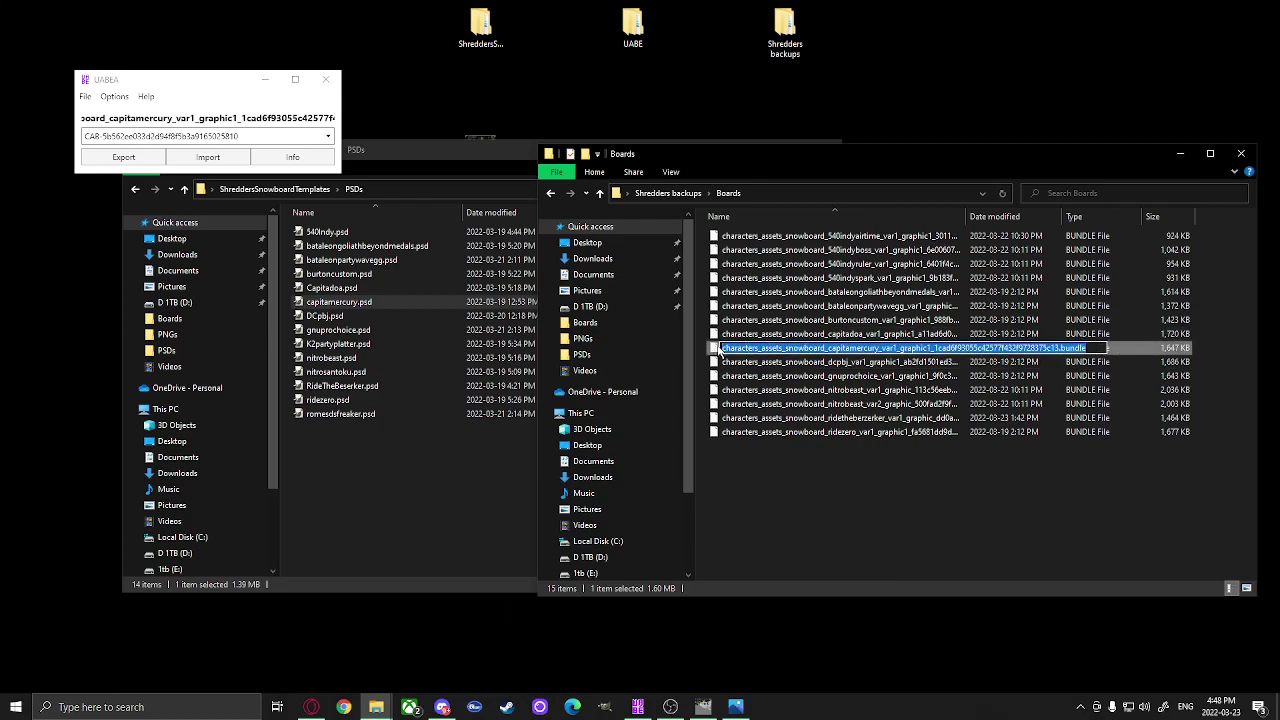
{"action": "left_click", "coordinate": [985, 525]}
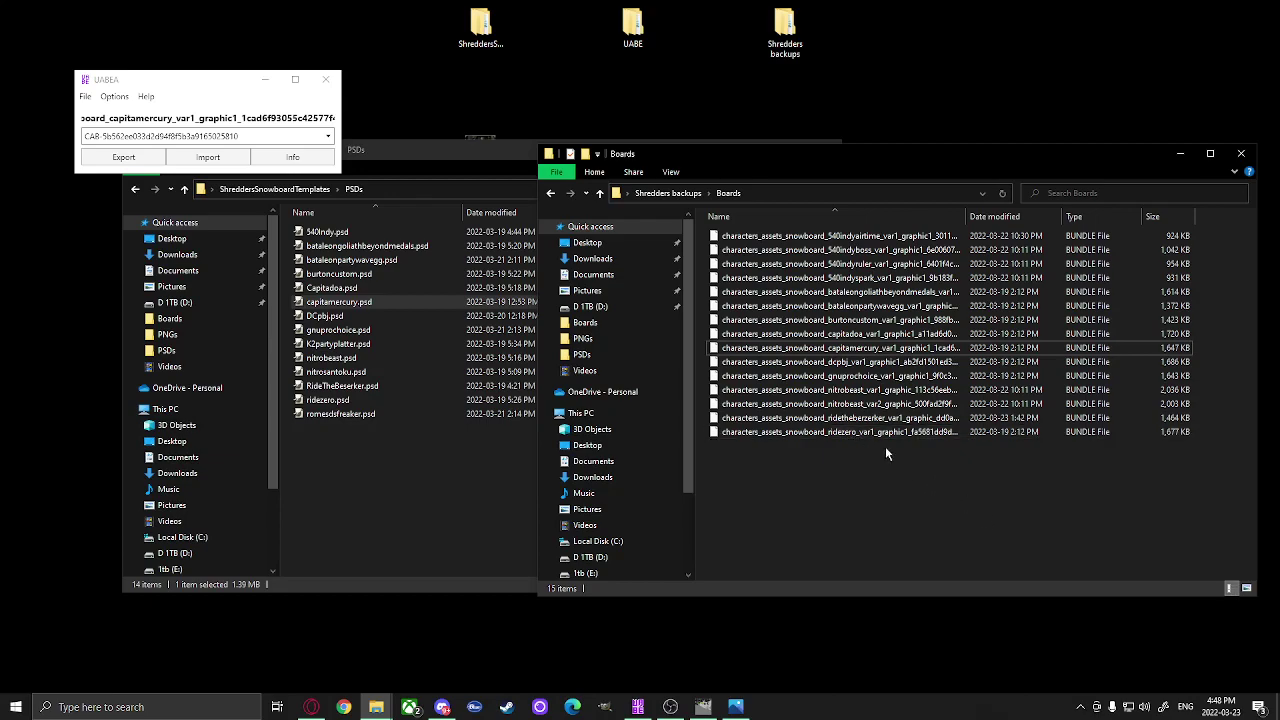
{"action": "left_click", "coordinate": [114, 96]}
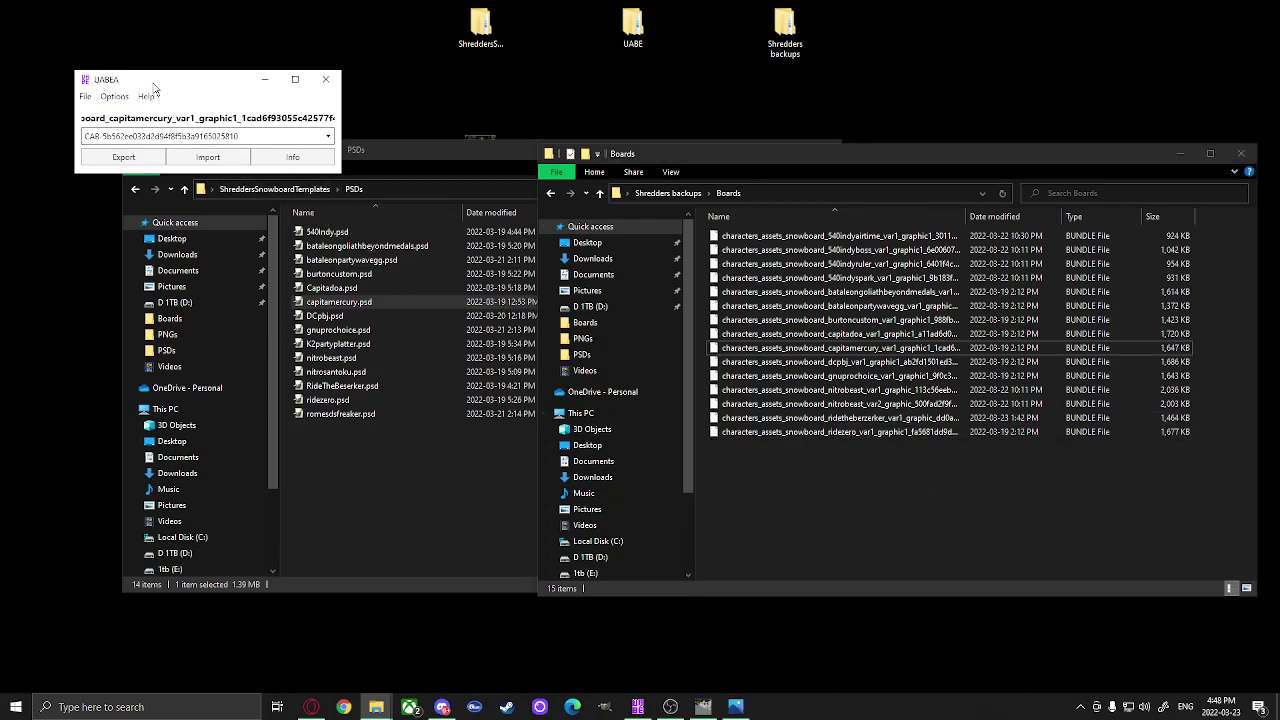
- Save the modified bundle to the Desktop under the pasted original capitamercury file name
{"action": "left_click", "coordinate": [85, 96]}
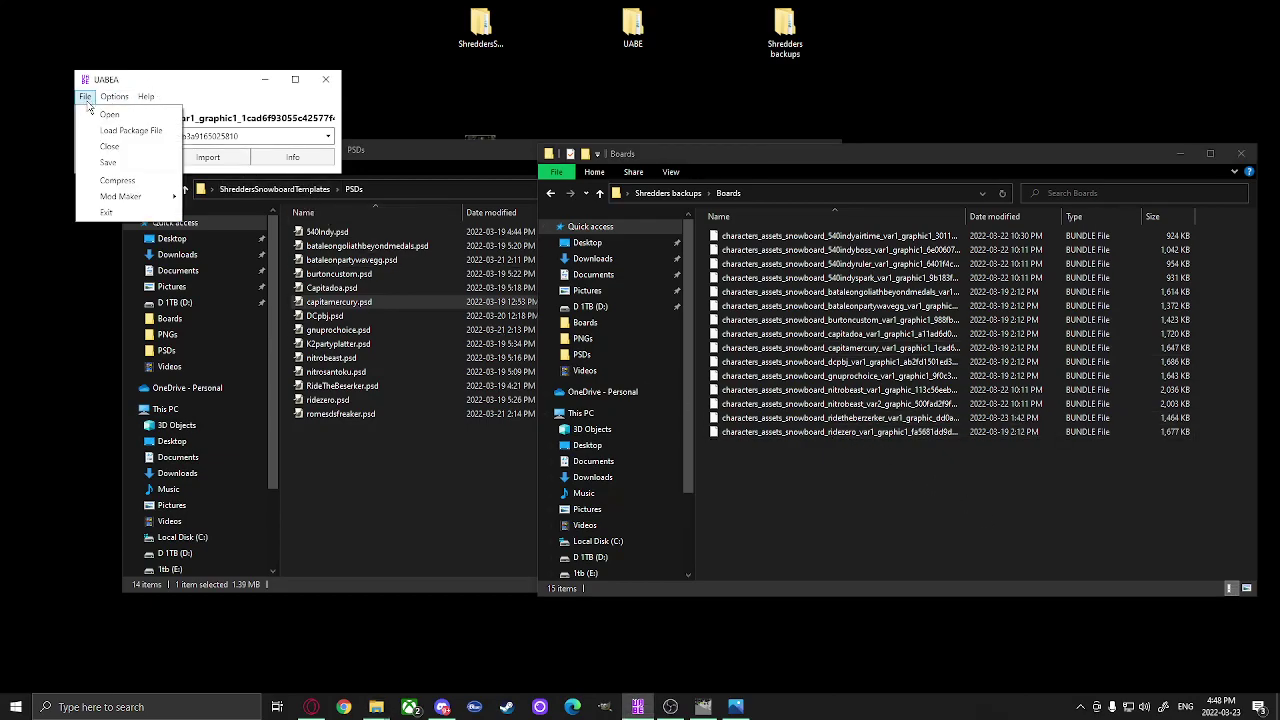
{"action": "left_click", "coordinate": [108, 163]}
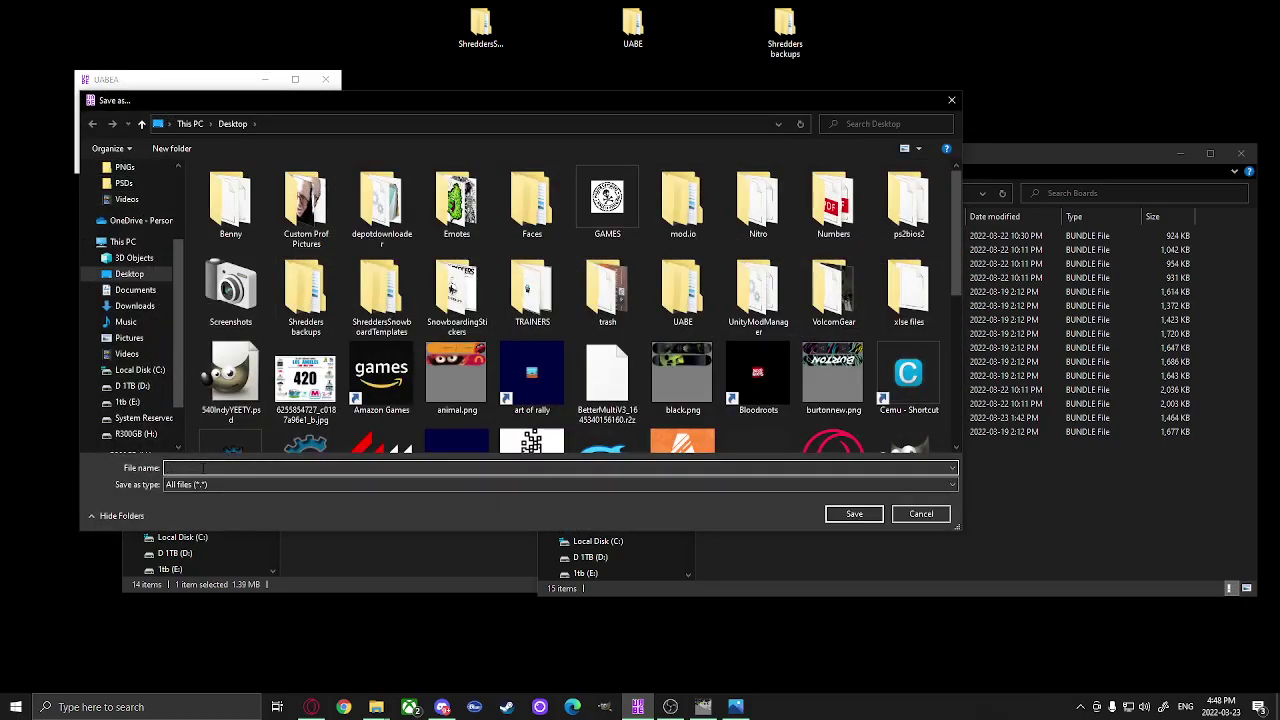
{"action": "key", "text": "ctrl+v"}
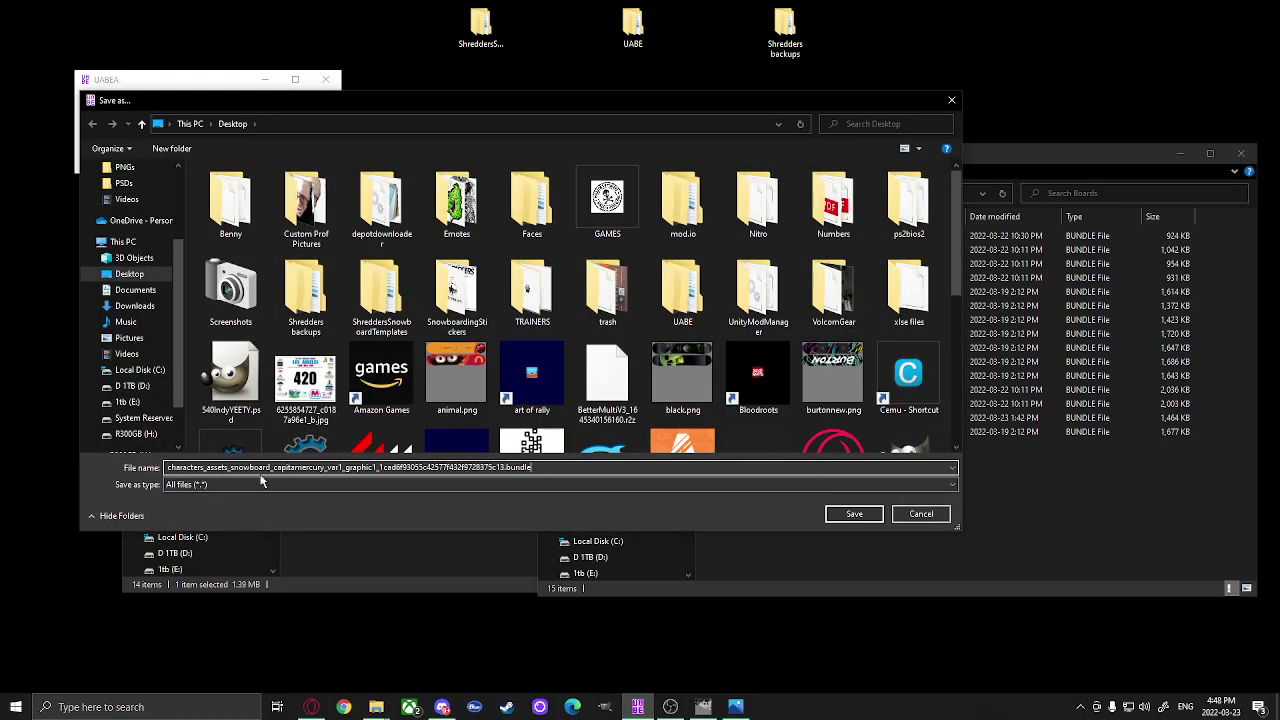
{"action": "left_click", "coordinate": [855, 514]}
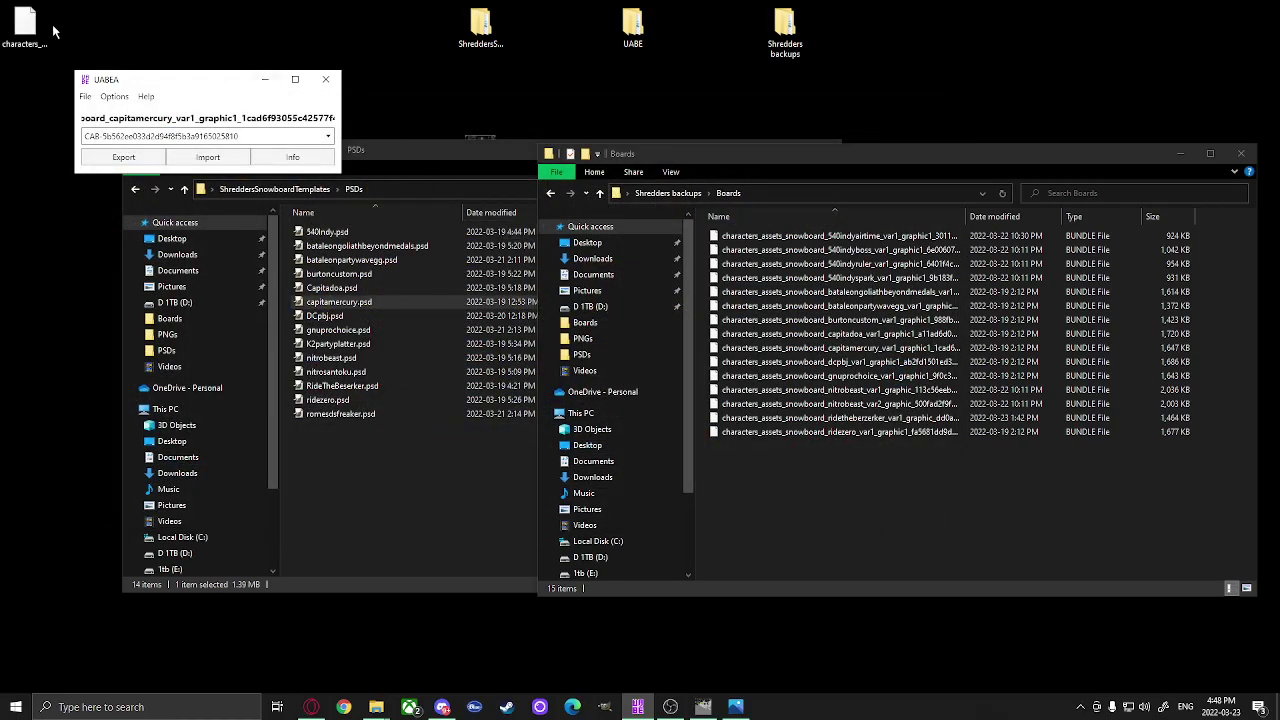
- Close UABEA and browse to C:\GamePass\Shredders\Content\Shredders_Data\StreamingAssets\aa\StandaloneWindows64
{"action": "left_click", "coordinate": [327, 81]}
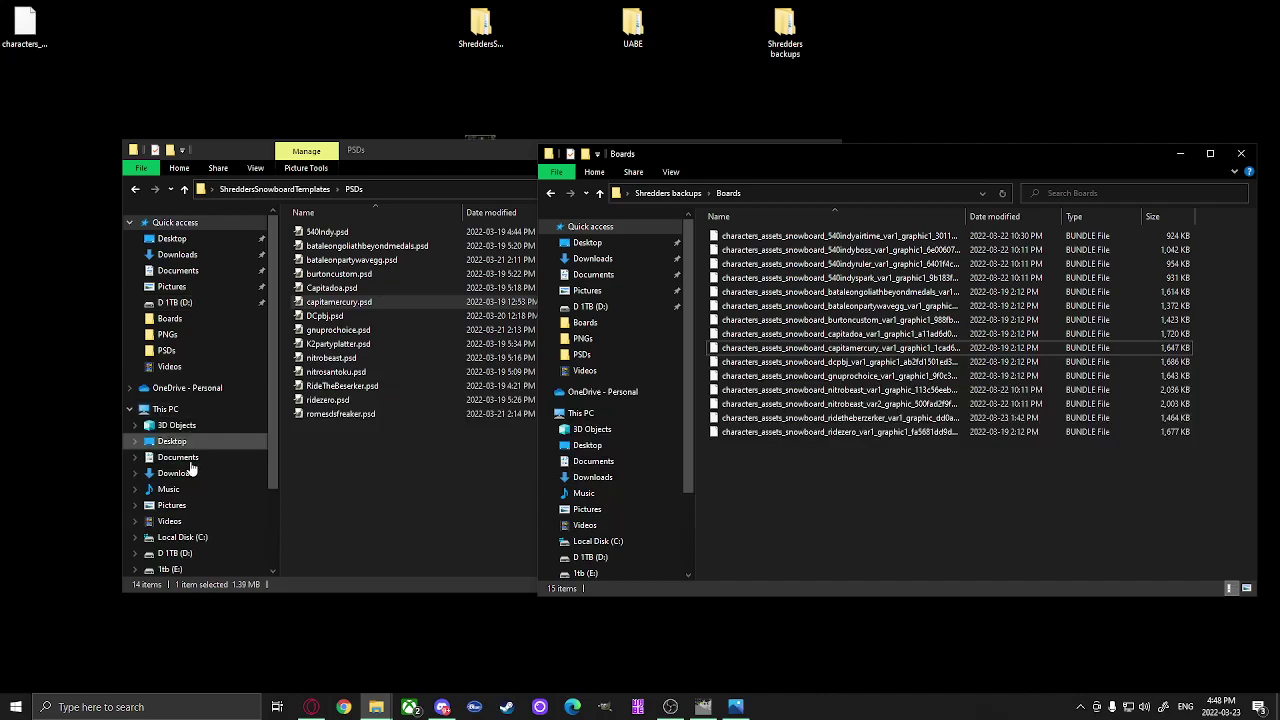
{"action": "left_click", "coordinate": [181, 538]}
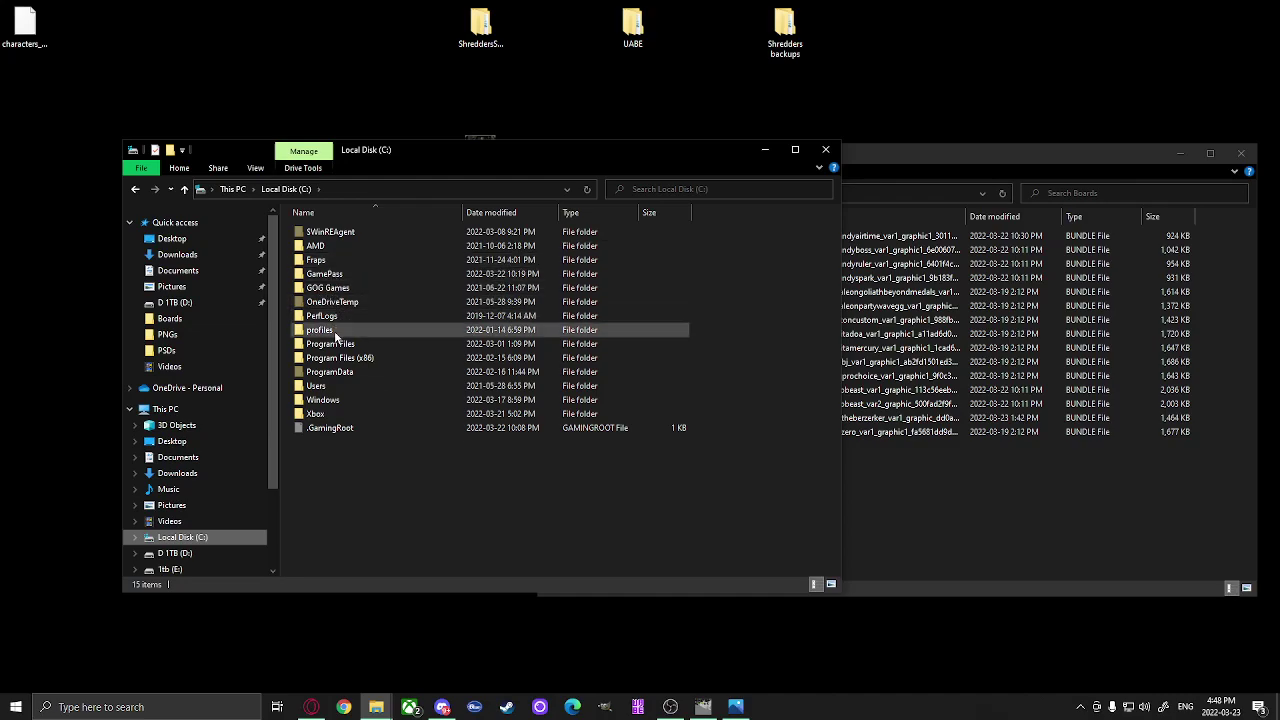
{"action": "double_click", "coordinate": [342, 276]}
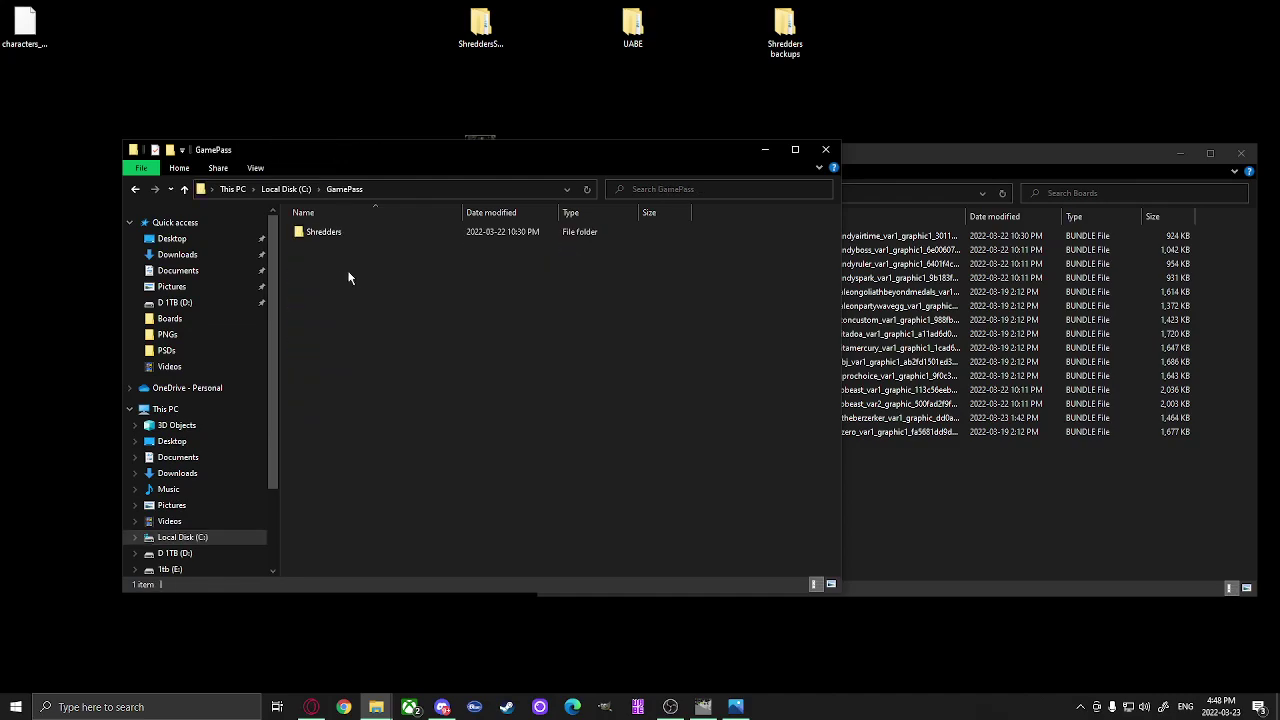
{"action": "double_click", "coordinate": [345, 231]}
{"action": "double_click", "coordinate": [322, 232]}
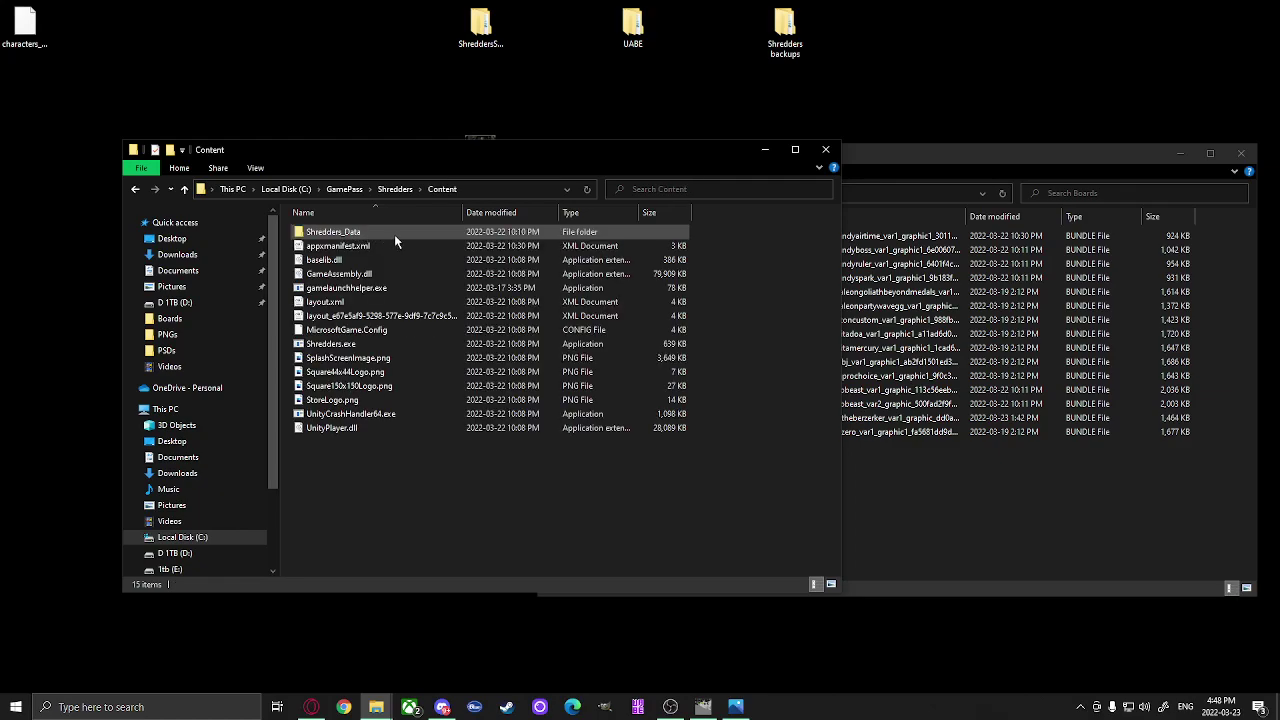
{"action": "double_click", "coordinate": [366, 232]}
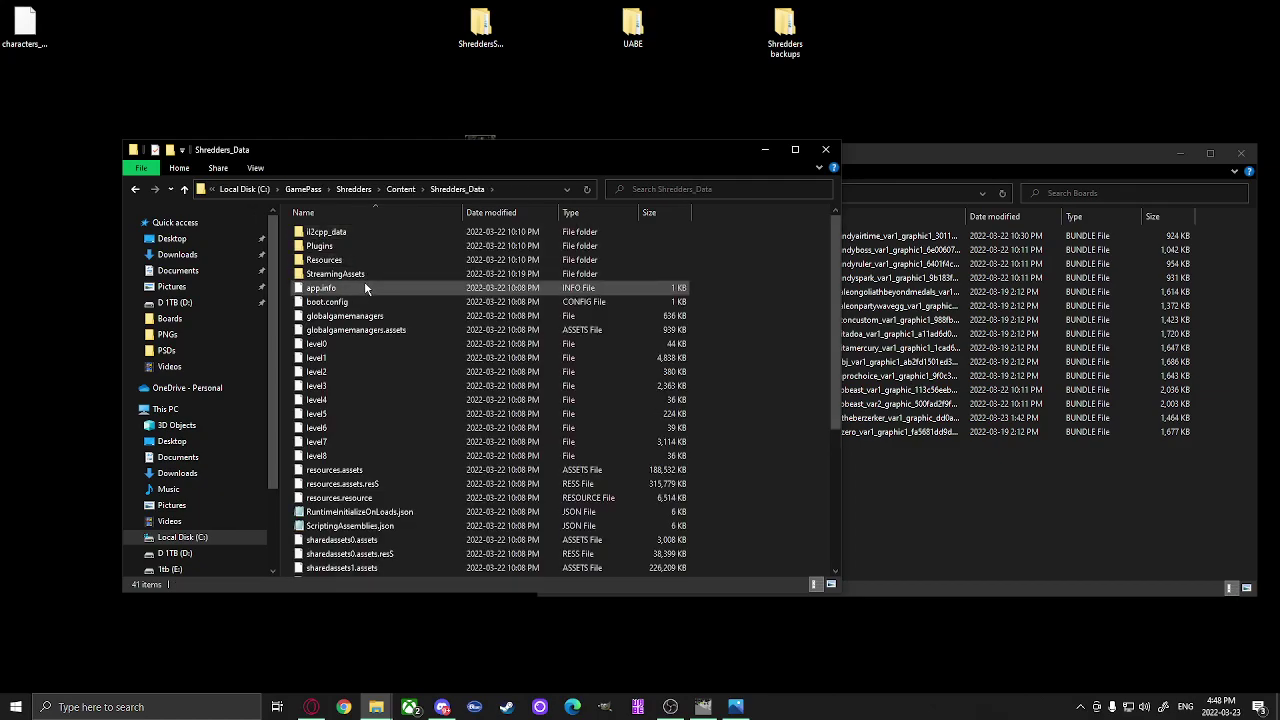
{"action": "left_click", "coordinate": [364, 278]}
{"action": "double_click", "coordinate": [364, 276]}
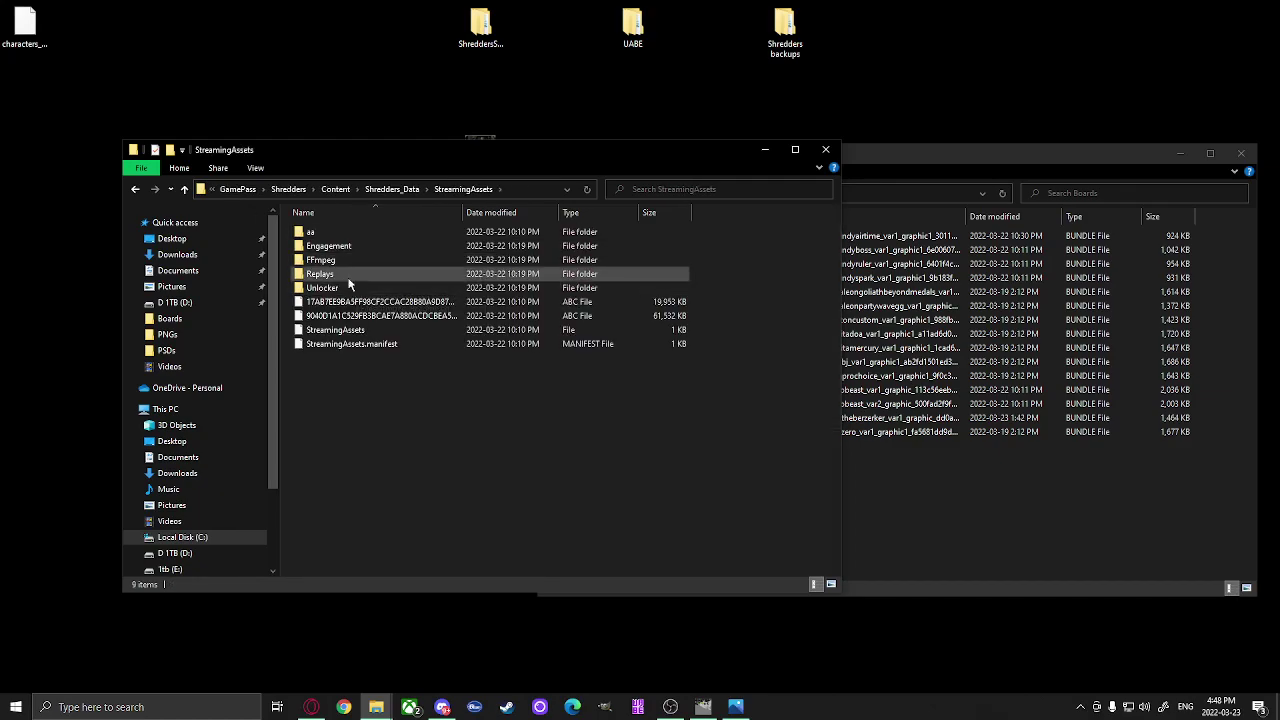
{"action": "double_click", "coordinate": [328, 230]}
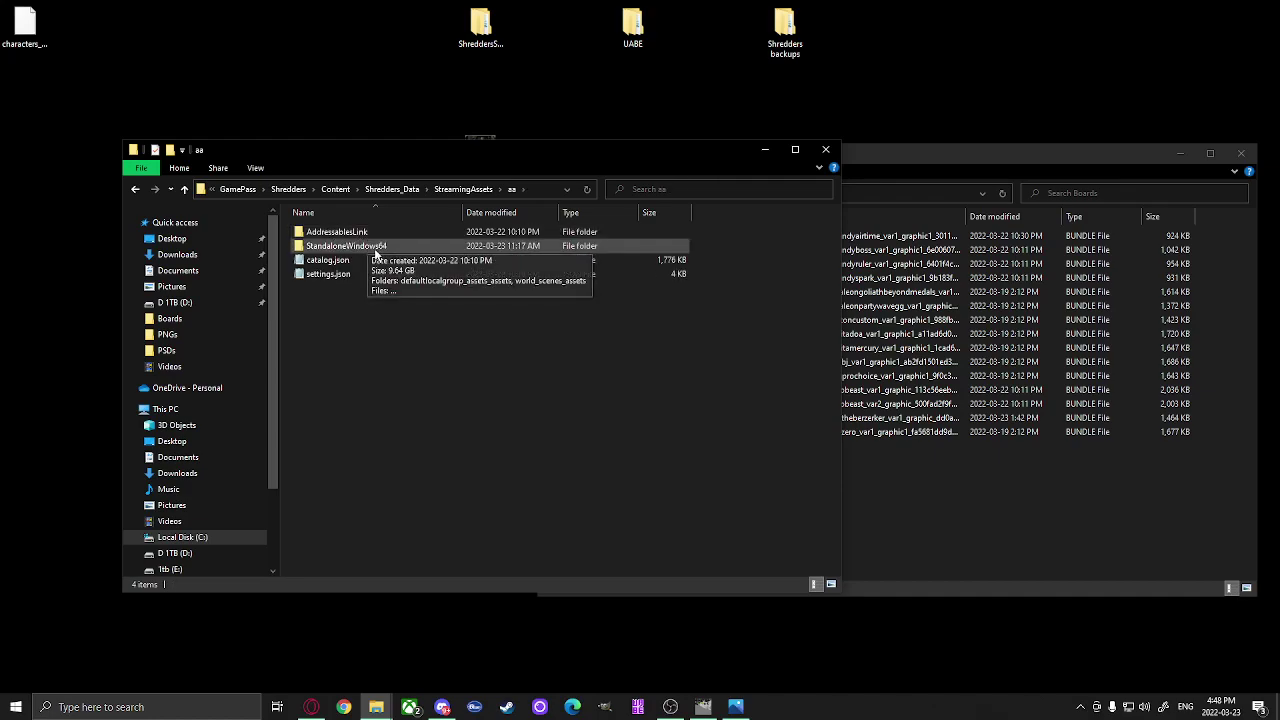
{"action": "double_click", "coordinate": [375, 247]}
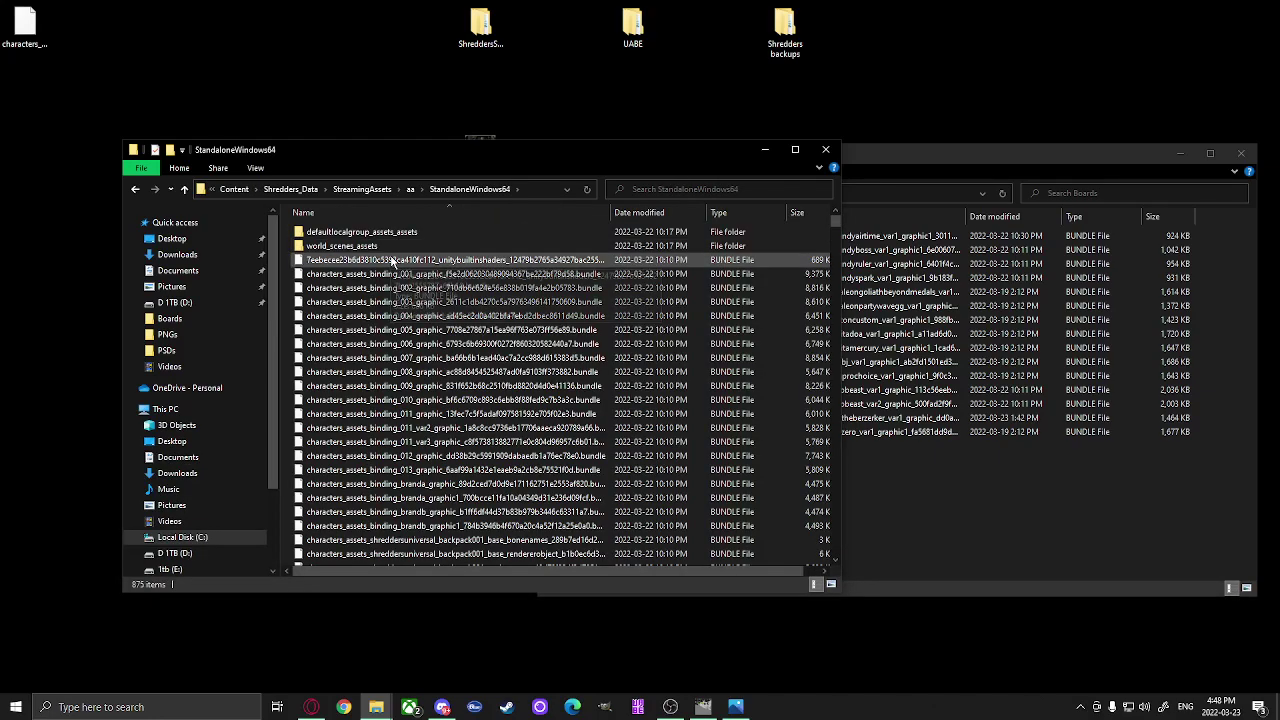
- Move the Desktop bundle into StandaloneWindows64, replacing the original and granting permission
{"action": "left_click_drag", "start_coordinate": [25, 25], "coordinate": [765, 354]}
{"action": "left_click", "coordinate": [590, 262]}
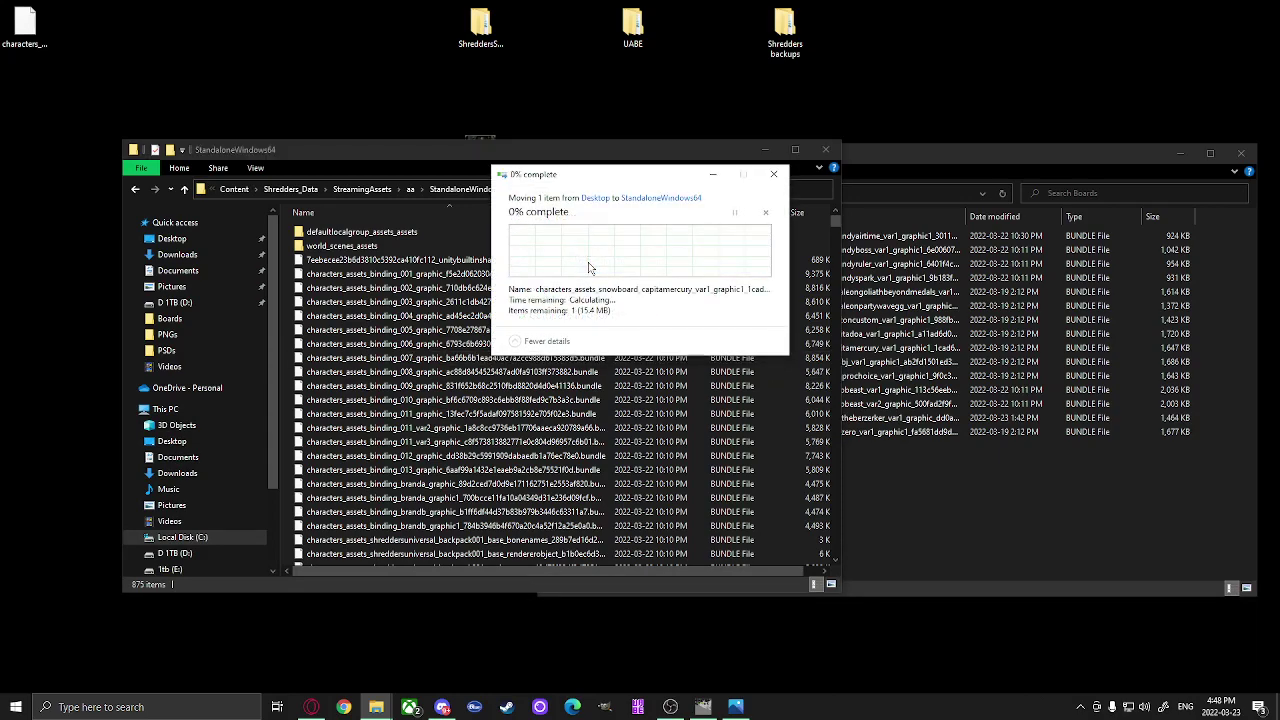
{"action": "left_click", "coordinate": [604, 265]}
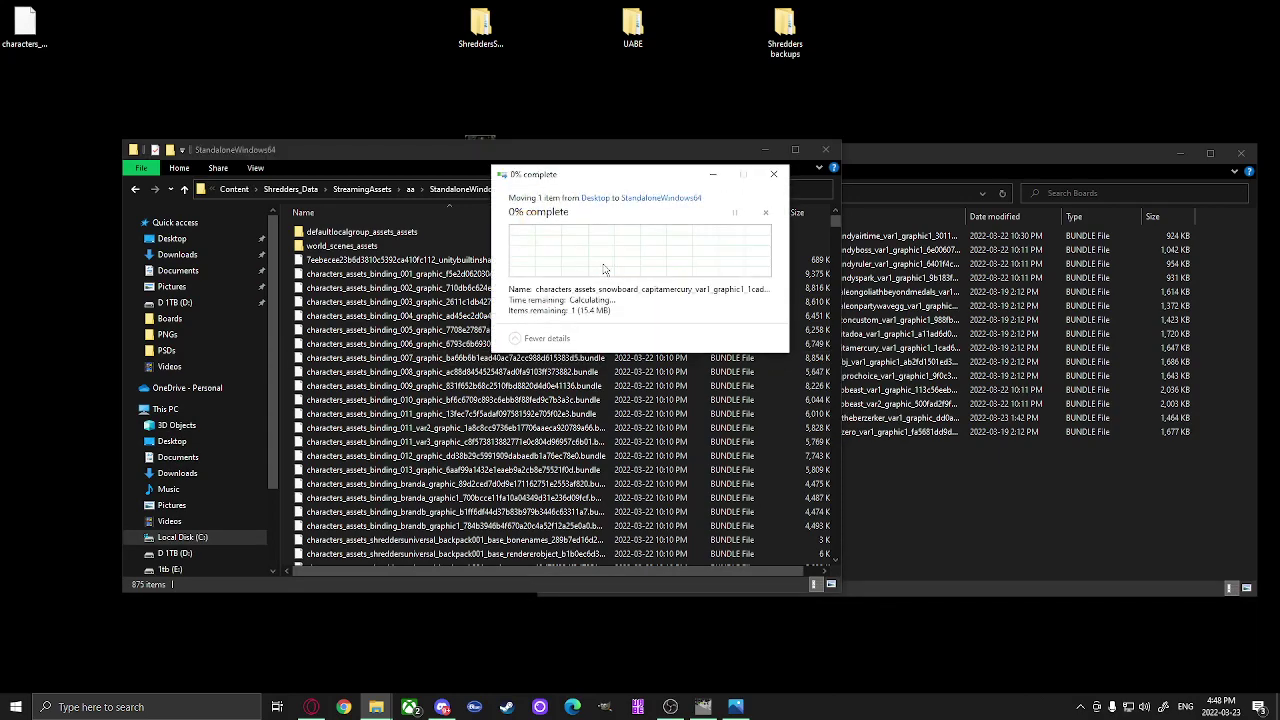
{"action": "left_click", "coordinate": [409, 707]}
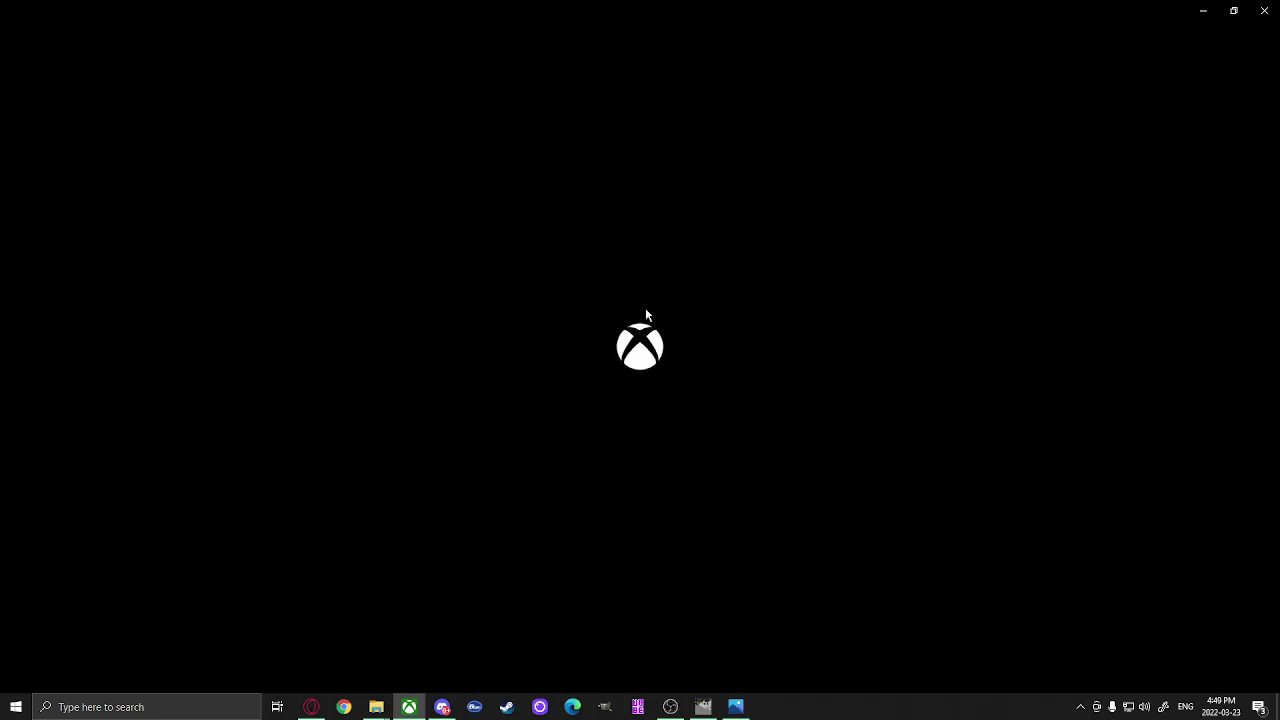
- Launch Shredders from the Xbox app's Installed list with PLAY
{"action": "scroll", "coordinate": [83, 535], "scroll_direction": "down", "scroll_amount": 5}
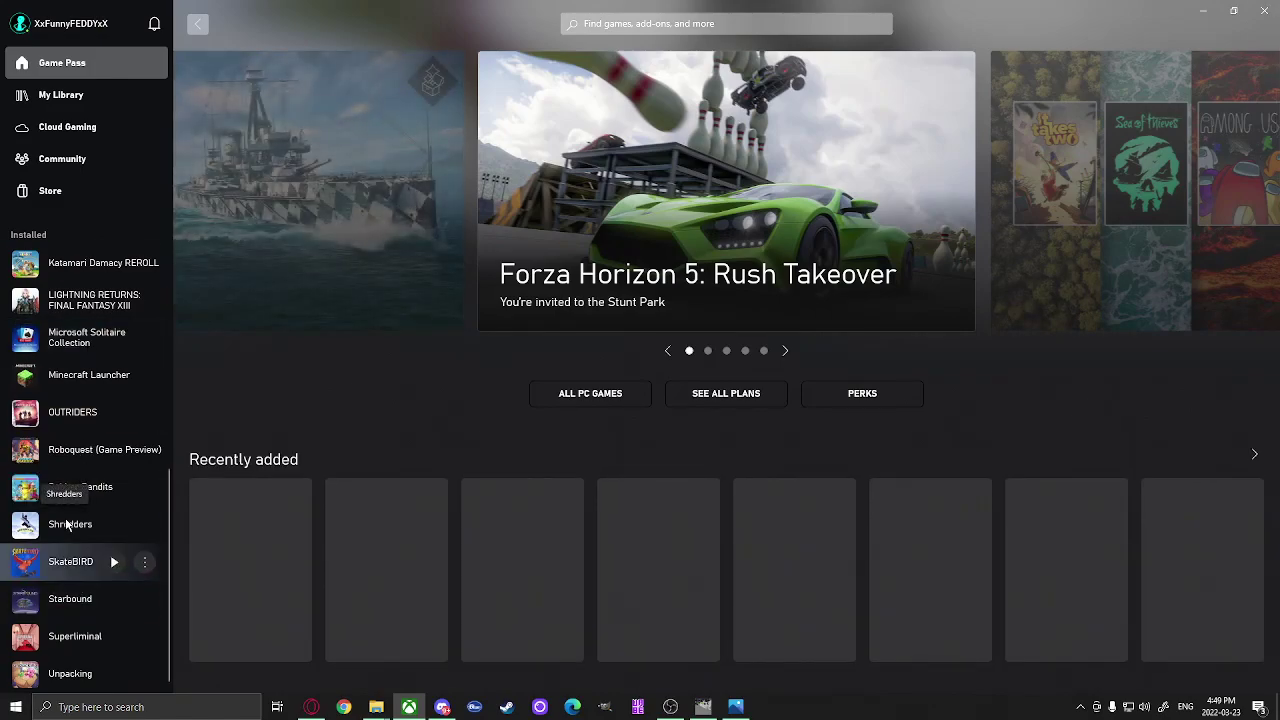
{"action": "left_click", "coordinate": [68, 525]}
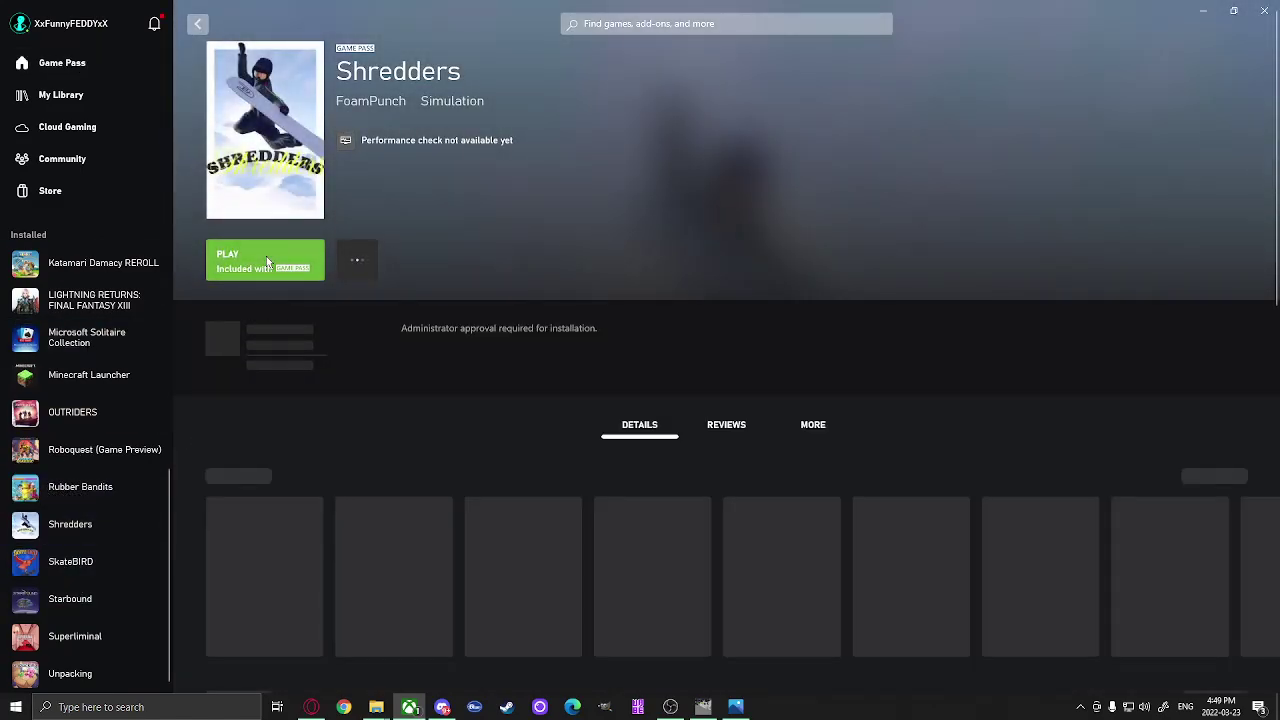
{"action": "left_click", "coordinate": [267, 261]}
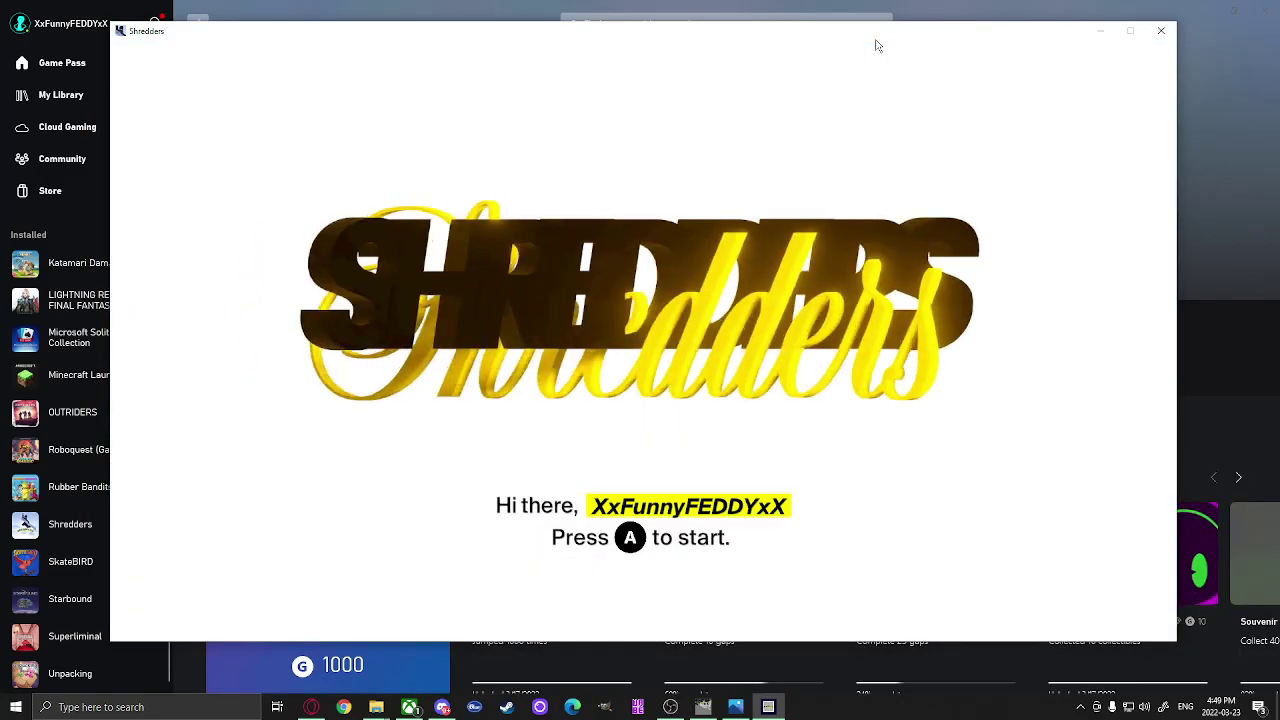
- Start the game and cycle Character gear categories to Boards showing the CAPiTA Mercury Board
{"action": "key", "text": "Return"}
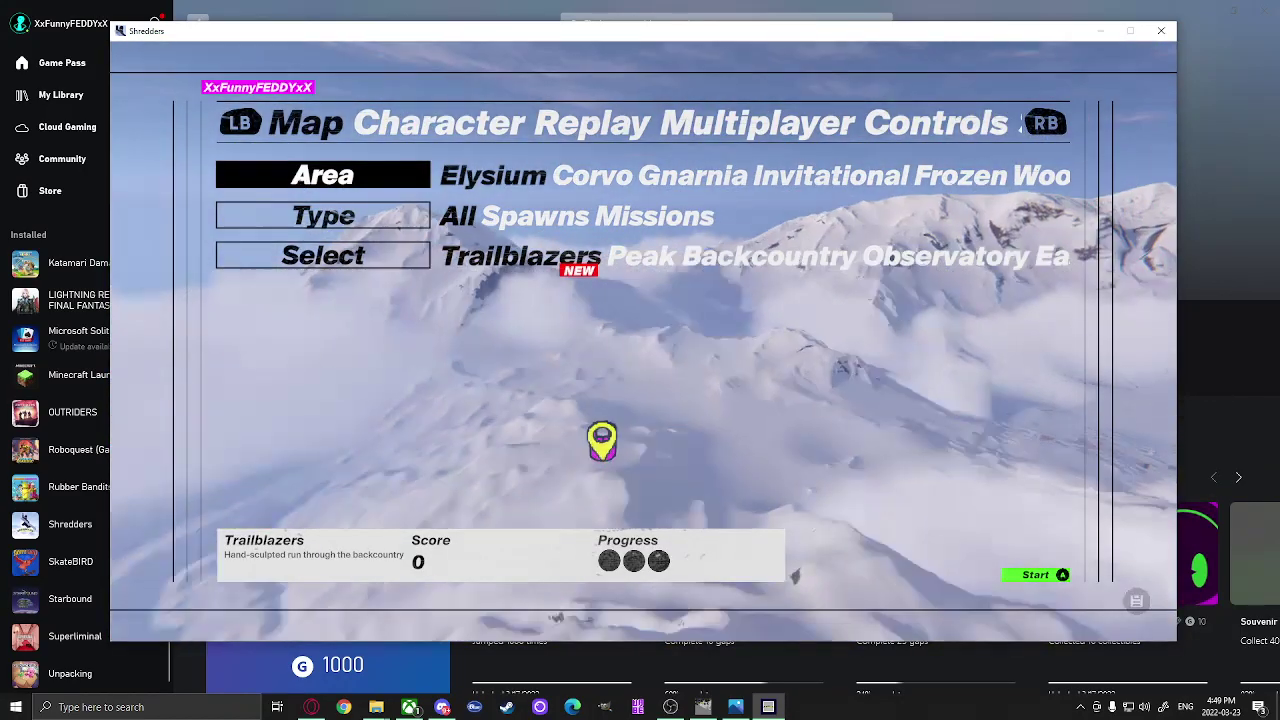
{"action": "key", "text": "e"}
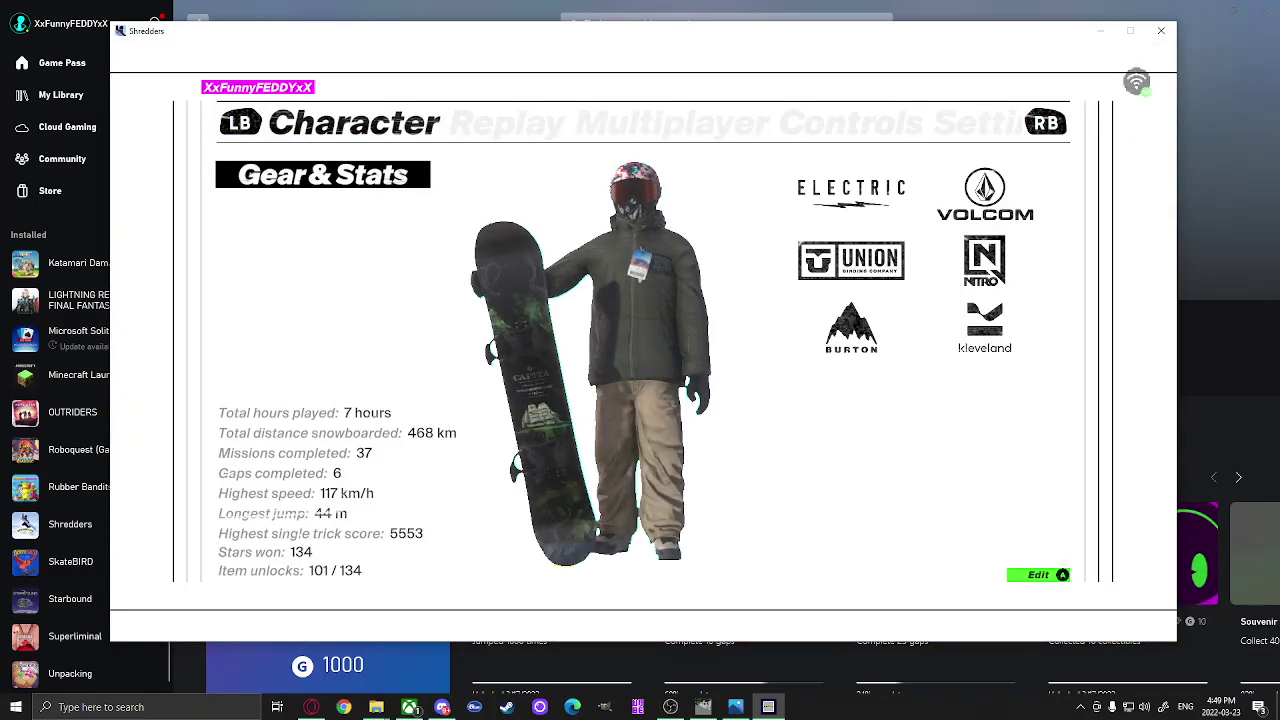
{"action": "key", "text": "Return"}
{"action": "key", "text": "e"}
{"action": "key", "text": "e"}
{"action": "key", "text": "e"}
{"action": "key", "text": "e"}
{"action": "key", "text": "e"}
{"action": "key", "text": "e"}
{"action": "key", "text": "e"}
{"action": "key", "text": "e"}
{"action": "key", "text": "e"}
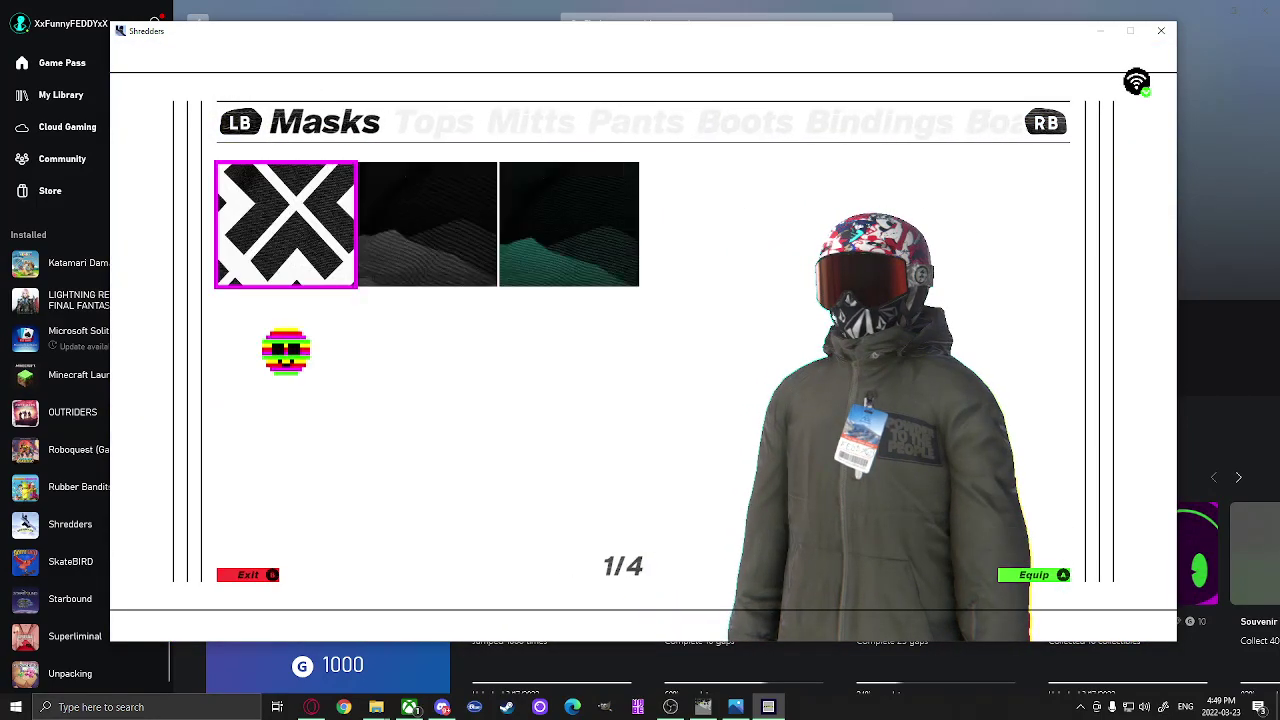
{"action": "key", "text": "q"}
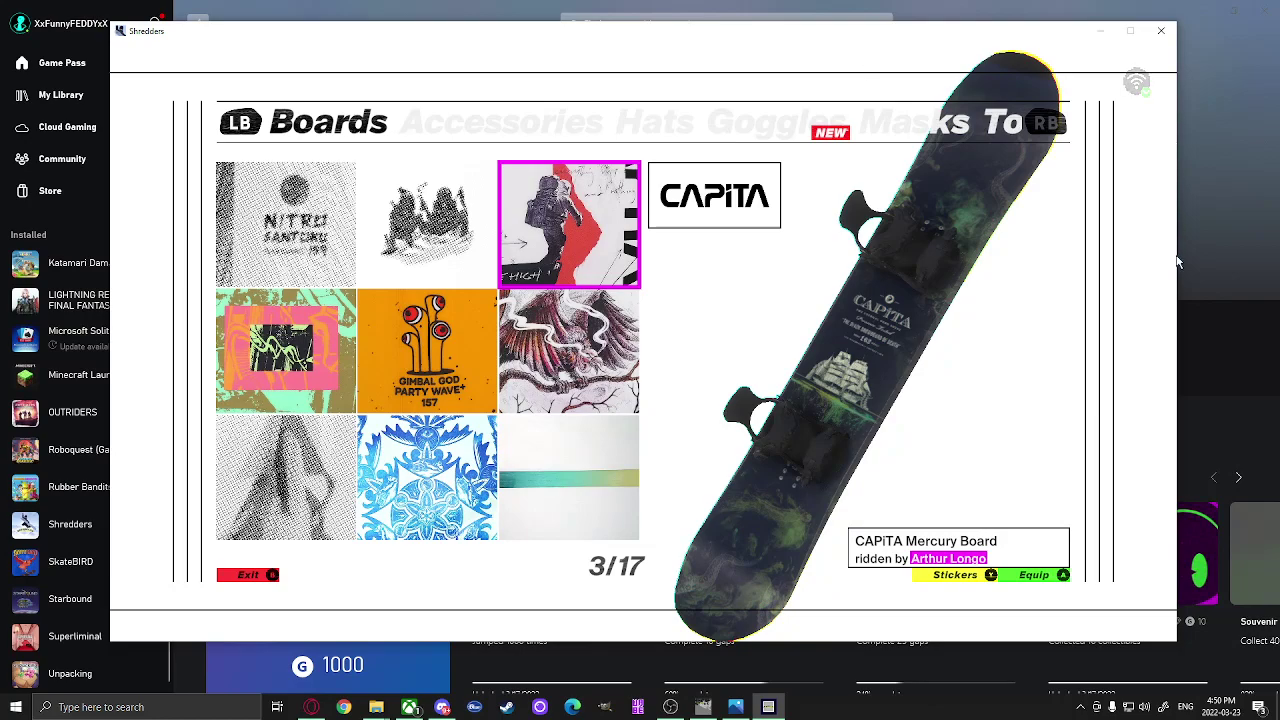
{"action": "key", "text": "super"}
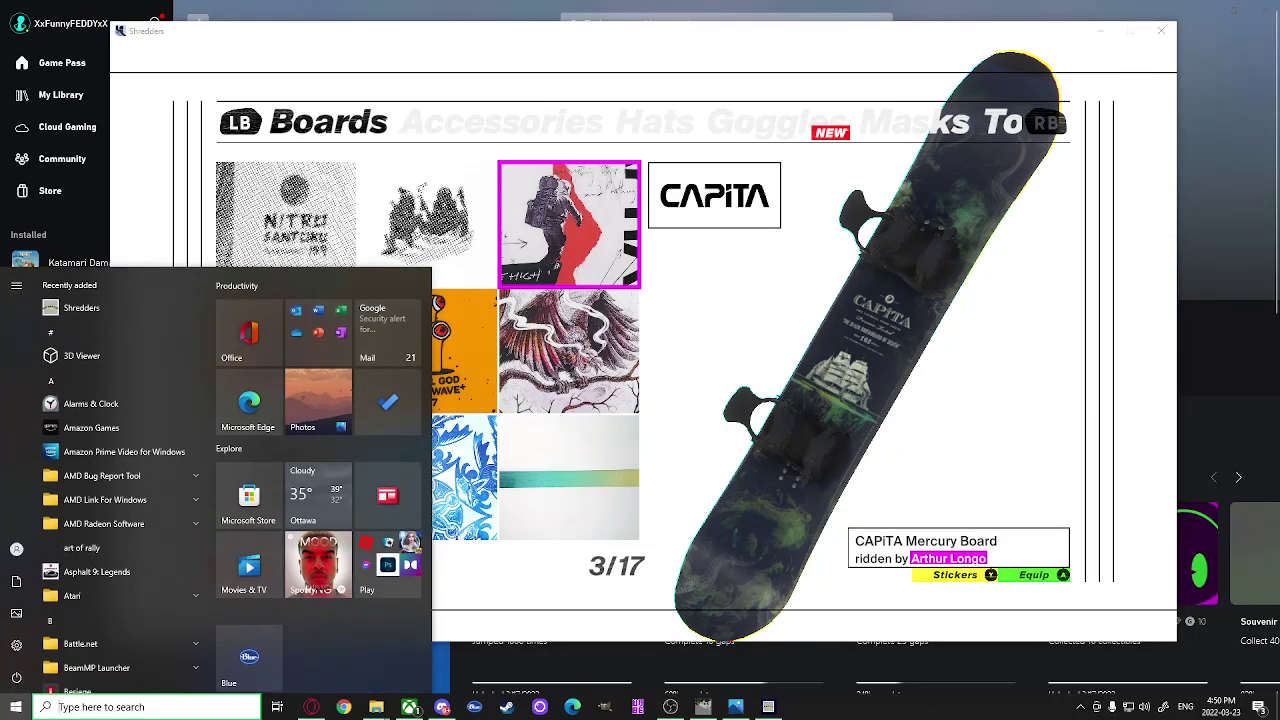